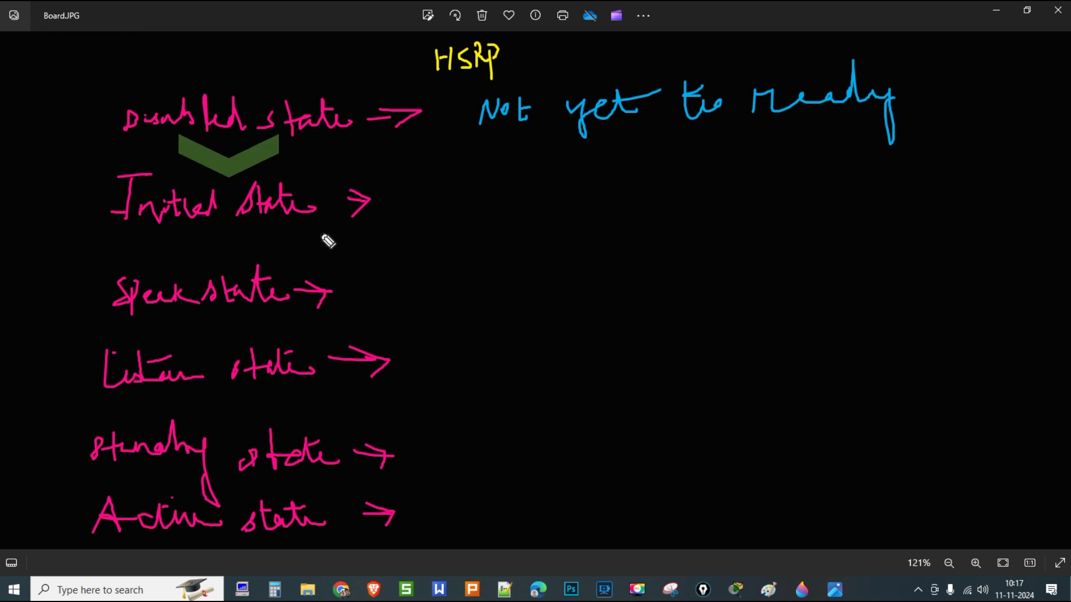
Handwrite the blue note "Just Enable the HSRP" beside the Initial state heading.
{"action": "mouse_move", "coordinate": [421, 182]}
{"action": "left_mouse_down"}
{"action": "mouse_move", "coordinate": [490, 171]}
{"action": "mouse_move", "coordinate": [466, 209]}
{"action": "left_mouse_up"}
{"action": "mouse_move", "coordinate": [446, 224]}
{"action": "left_mouse_down"}
{"action": "mouse_move", "coordinate": [521, 209]}
{"action": "mouse_move", "coordinate": [542, 226]}
{"action": "mouse_move", "coordinate": [559, 197]}
{"action": "left_mouse_up"}
{"action": "mouse_move", "coordinate": [642, 190]}
{"action": "left_mouse_down"}
{"action": "mouse_move", "coordinate": [667, 218]}
{"action": "mouse_move", "coordinate": [707, 204]}
{"action": "mouse_move", "coordinate": [713, 223]}
{"action": "mouse_move", "coordinate": [757, 225]}
{"action": "left_mouse_up"}
{"action": "mouse_move", "coordinate": [768, 189]}
{"action": "left_mouse_down"}
{"action": "mouse_move", "coordinate": [791, 215]}
{"action": "mouse_move", "coordinate": [815, 215]}
{"action": "left_mouse_up"}
{"action": "mouse_move", "coordinate": [844, 180]}
{"action": "left_mouse_down"}
{"action": "mouse_move", "coordinate": [843, 205]}
{"action": "mouse_move", "coordinate": [879, 184]}
{"action": "mouse_move", "coordinate": [904, 213]}
{"action": "mouse_move", "coordinate": [903, 192]}
{"action": "left_mouse_up"}
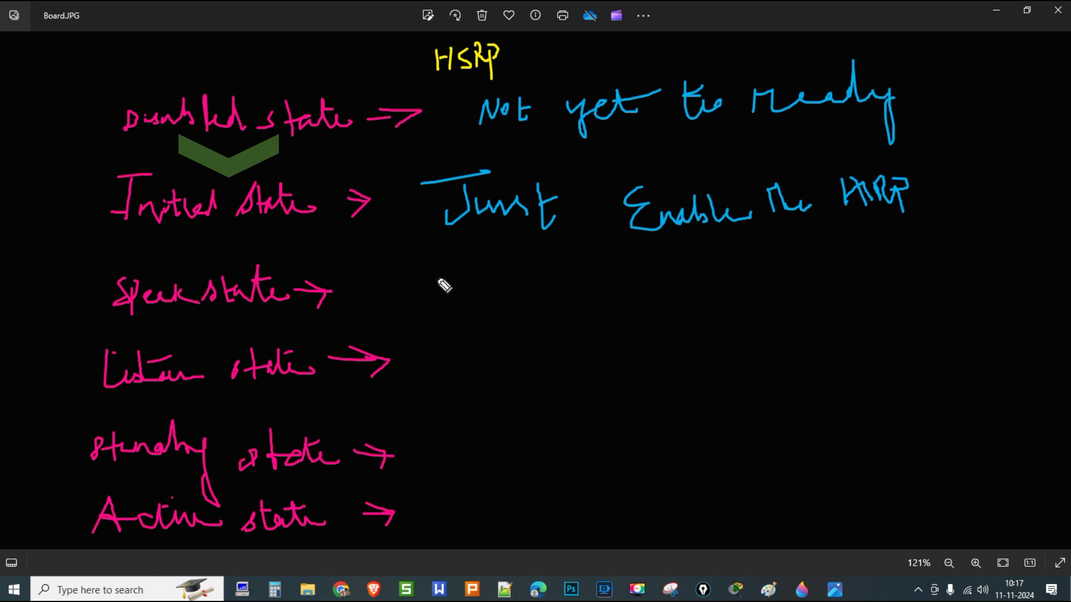
Beside Speak state, draw a blue double-headed arrow between A and S and write "Hello message" beneath it.
{"action": "mouse_move", "coordinate": [381, 271]}
{"action": "left_mouse_down"}
{"action": "mouse_move", "coordinate": [598, 260]}
{"action": "mouse_move", "coordinate": [586, 275]}
{"action": "left_mouse_up"}
{"action": "mouse_move", "coordinate": [392, 257]}
{"action": "left_mouse_down"}
{"action": "mouse_move", "coordinate": [386, 279]}
{"action": "mouse_move", "coordinate": [357, 258]}
{"action": "left_mouse_up"}
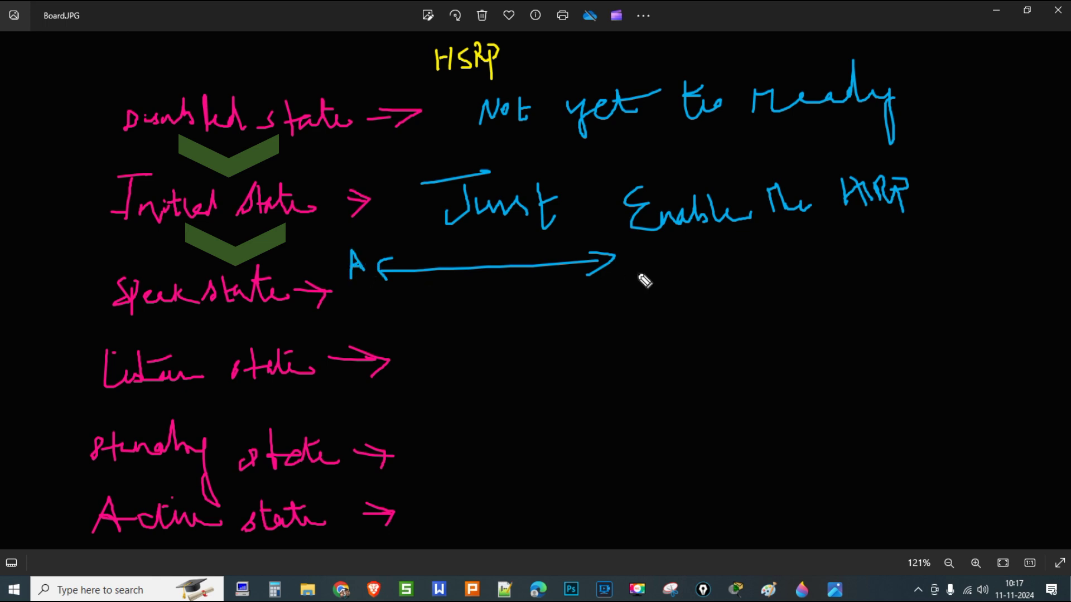
{"action": "mouse_move", "coordinate": [642, 257]}
{"action": "left_mouse_down"}
{"action": "mouse_move", "coordinate": [636, 277]}
{"action": "mouse_move", "coordinate": [602, 279]}
{"action": "left_mouse_up"}
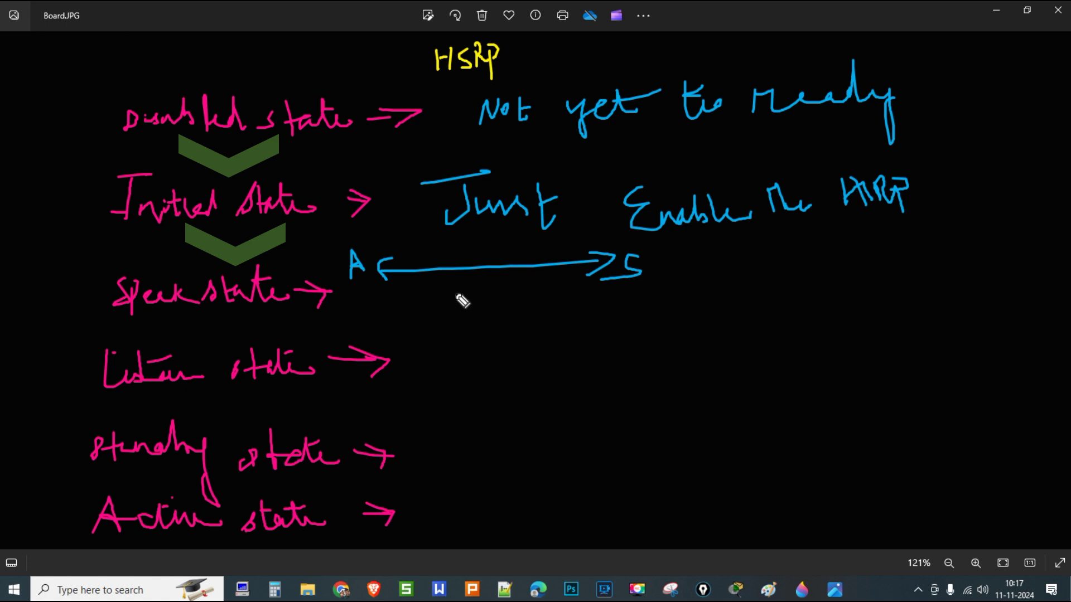
{"action": "mouse_move", "coordinate": [464, 289]}
{"action": "left_mouse_down"}
{"action": "mouse_move", "coordinate": [467, 308]}
{"action": "mouse_move", "coordinate": [712, 300]}
{"action": "left_mouse_up"}
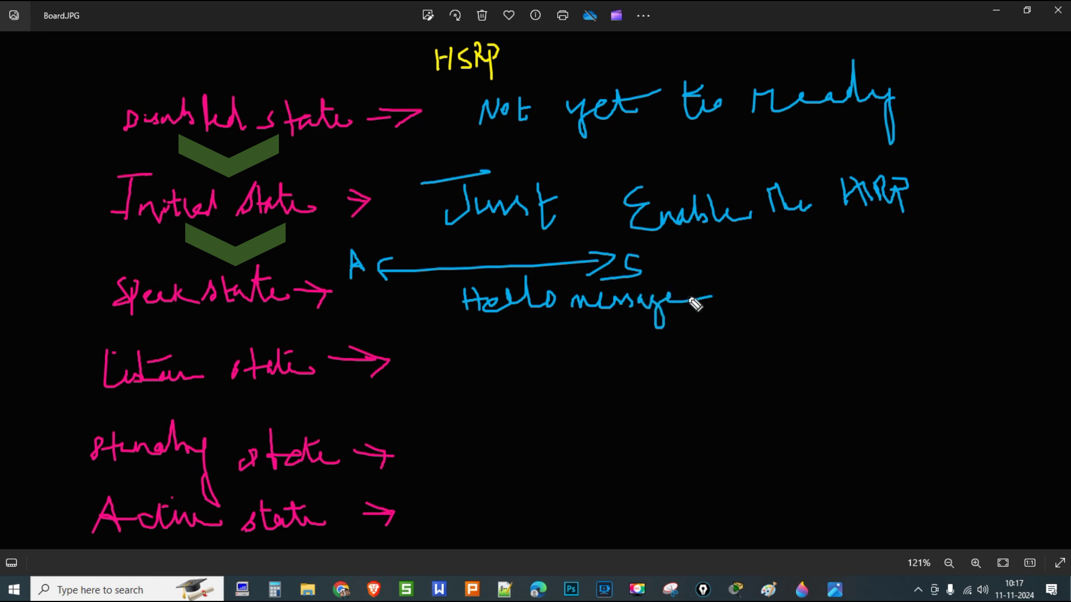
Beside Listen state, draw a blue double-headed arrow with A and S at its ends.
{"action": "mouse_move", "coordinate": [459, 370]}
{"action": "left_mouse_down"}
{"action": "mouse_move", "coordinate": [765, 365]}
{"action": "mouse_move", "coordinate": [751, 377]}
{"action": "left_mouse_up"}
{"action": "mouse_move", "coordinate": [478, 361]}
{"action": "left_mouse_down"}
{"action": "mouse_move", "coordinate": [440, 382]}
{"action": "mouse_move", "coordinate": [449, 393]}
{"action": "left_mouse_up"}
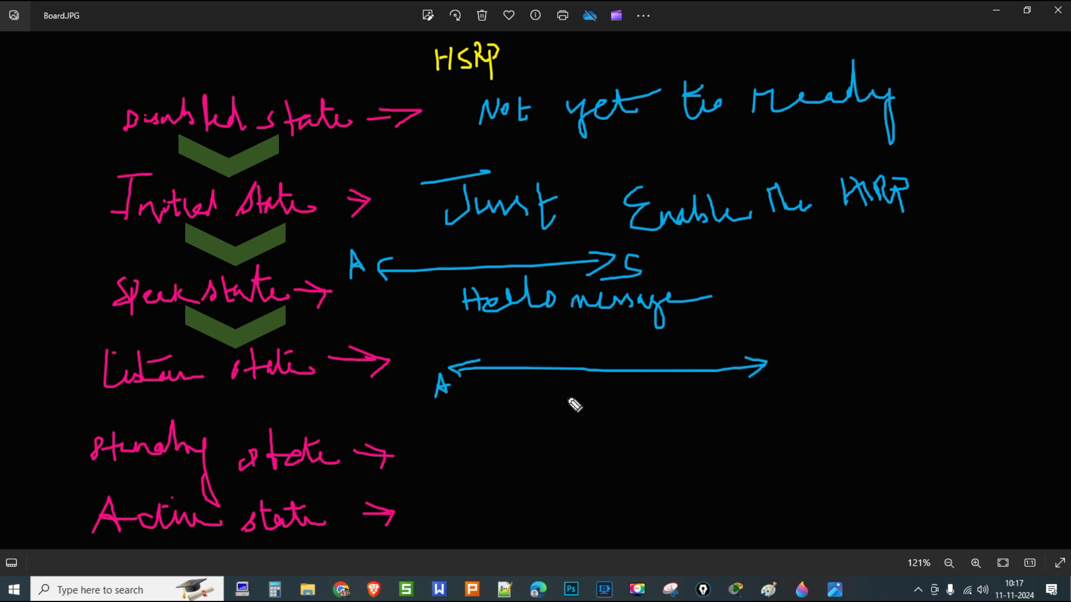
{"action": "mouse_move", "coordinate": [799, 378]}
{"action": "left_mouse_down"}
{"action": "mouse_move", "coordinate": [788, 390]}
{"action": "mouse_move", "coordinate": [752, 386]}
{"action": "left_mouse_up"}
Write "Virtual IP" above the Listen state arrow and link it by an arrow to a sketched computer labelled "Gateway".
{"action": "mouse_move", "coordinate": [523, 343]}
{"action": "left_mouse_down"}
{"action": "mouse_move", "coordinate": [530, 349]}
{"action": "mouse_move", "coordinate": [546, 331]}
{"action": "mouse_move", "coordinate": [569, 353]}
{"action": "mouse_move", "coordinate": [600, 354]}
{"action": "mouse_move", "coordinate": [605, 331]}
{"action": "mouse_move", "coordinate": [606, 352]}
{"action": "left_mouse_up"}
{"action": "left_click_drag", "start_coordinate": [565, 335], "coordinate": [565, 345]}
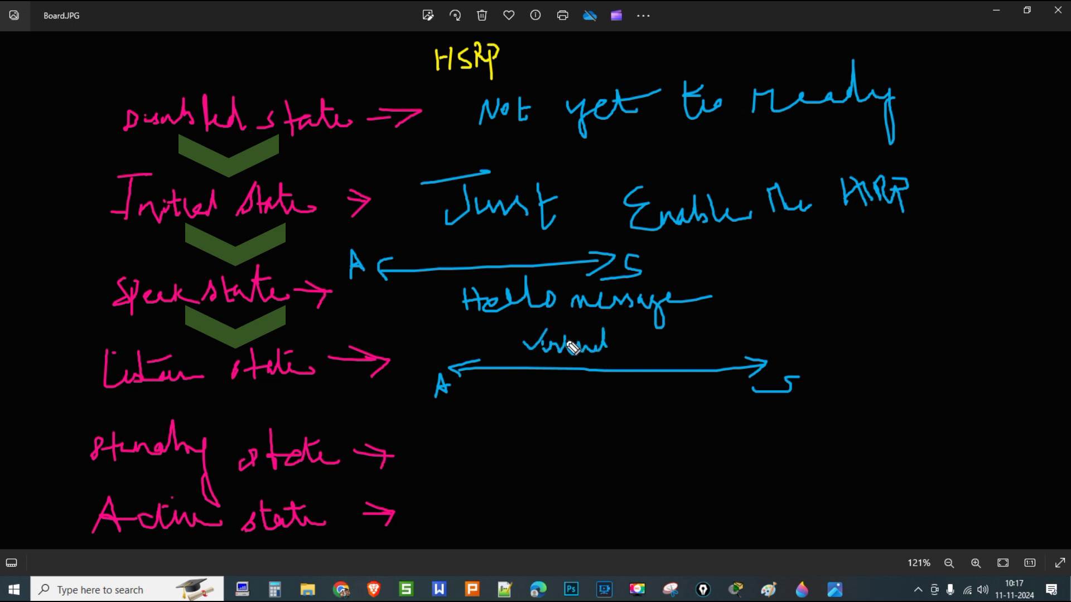
{"action": "mouse_move", "coordinate": [617, 334]}
{"action": "left_mouse_down"}
{"action": "mouse_move", "coordinate": [635, 331]}
{"action": "mouse_move", "coordinate": [637, 355]}
{"action": "mouse_move", "coordinate": [767, 312]}
{"action": "mouse_move", "coordinate": [778, 299]}
{"action": "mouse_move", "coordinate": [777, 318]}
{"action": "mouse_move", "coordinate": [812, 312]}
{"action": "mouse_move", "coordinate": [827, 289]}
{"action": "mouse_move", "coordinate": [810, 308]}
{"action": "mouse_move", "coordinate": [829, 316]}
{"action": "mouse_move", "coordinate": [792, 327]}
{"action": "left_mouse_up"}
{"action": "left_click", "coordinate": [620, 353]}
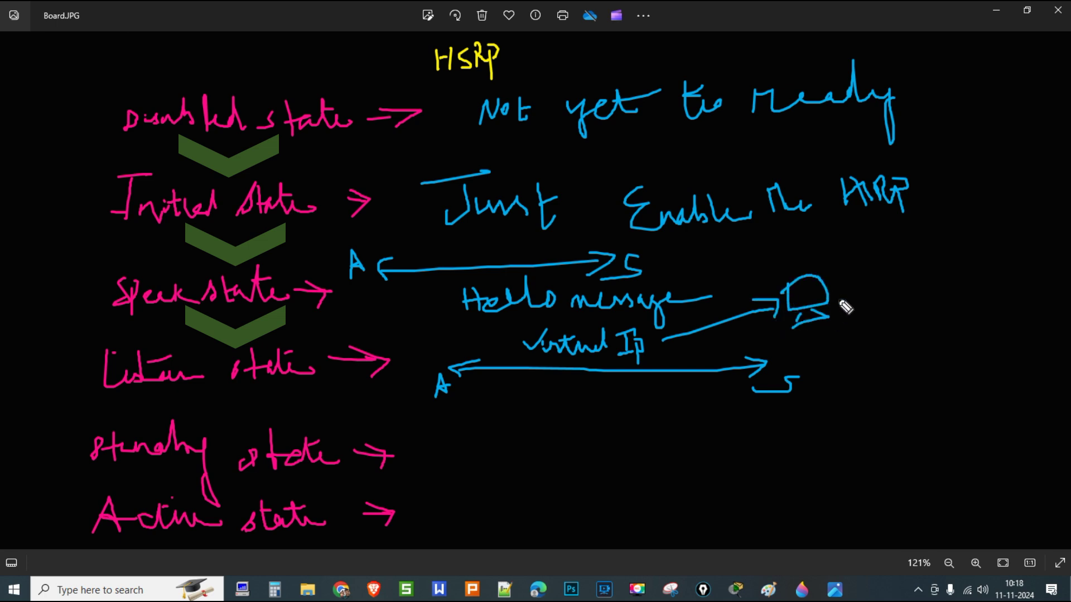
{"action": "mouse_move", "coordinate": [870, 274]}
{"action": "left_mouse_down"}
{"action": "mouse_move", "coordinate": [858, 304]}
{"action": "mouse_move", "coordinate": [919, 289]}
{"action": "mouse_move", "coordinate": [951, 296]}
{"action": "mouse_move", "coordinate": [942, 318]}
{"action": "left_mouse_up"}
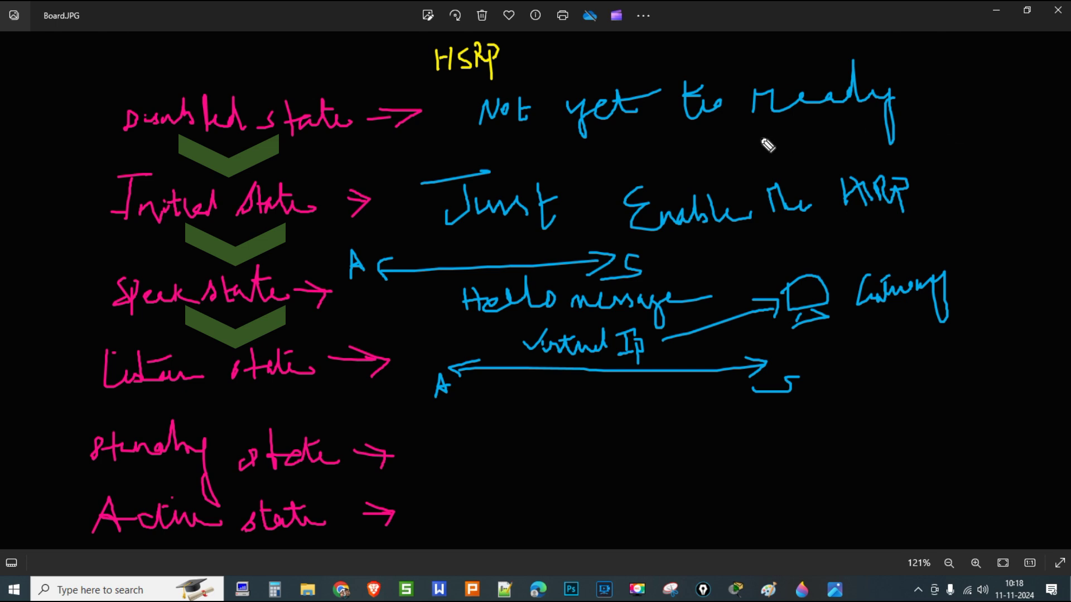
Draw two yellow router circles beside the Disabled state note and label them A and S.
{"action": "mouse_move", "coordinate": [906, 114]}
{"action": "left_mouse_down"}
{"action": "mouse_move", "coordinate": [926, 146]}
{"action": "mouse_move", "coordinate": [919, 123]}
{"action": "left_mouse_up"}
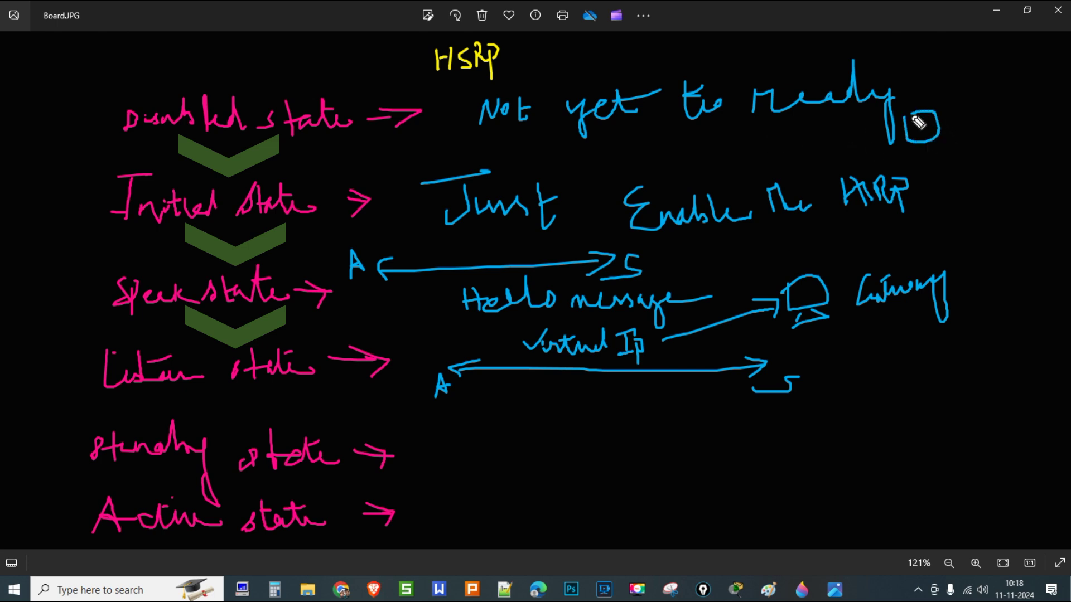
{"action": "mouse_move", "coordinate": [912, 120]}
{"action": "left_mouse_down"}
{"action": "mouse_move", "coordinate": [955, 133]}
{"action": "mouse_move", "coordinate": [918, 112]}
{"action": "left_mouse_up"}
{"action": "left_click_drag", "start_coordinate": [1031, 143], "coordinate": [1038, 137]}
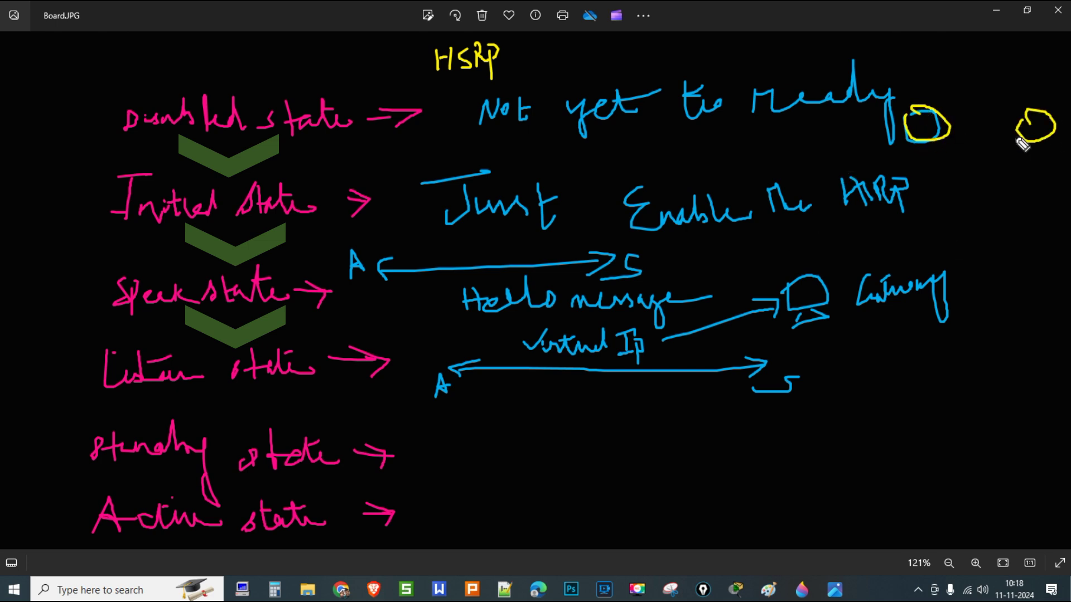
{"action": "left_click_drag", "start_coordinate": [943, 93], "coordinate": [953, 95]}
{"action": "left_click_drag", "start_coordinate": [1041, 66], "coordinate": [1016, 95]}
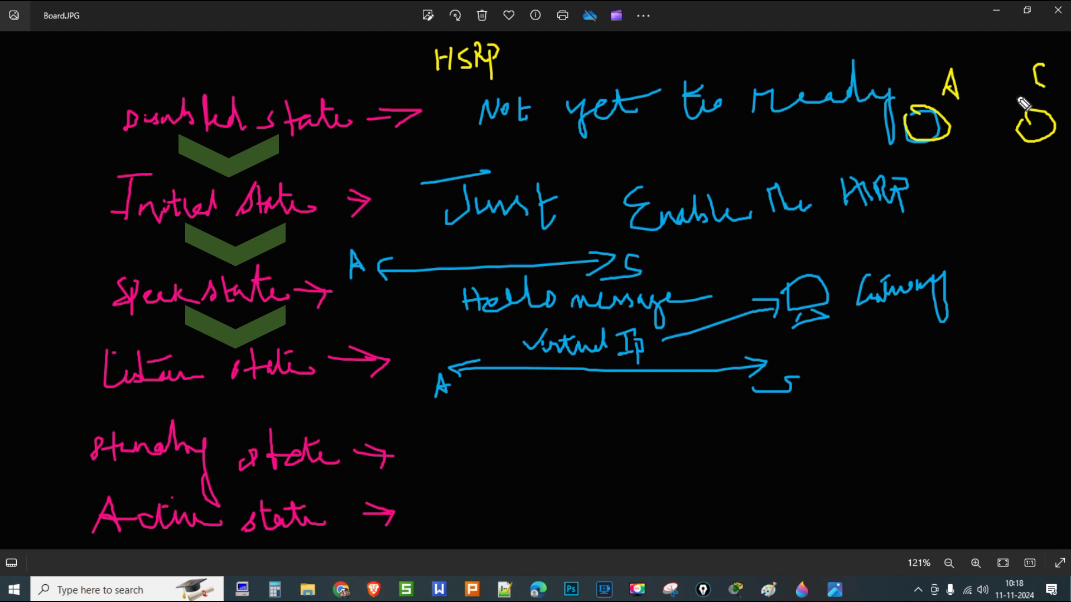
Link both routers to a switch and PC below, add a virtual router between them, and label the addresses 1.1, 1.2 and 1.3.
{"action": "left_click_drag", "start_coordinate": [899, 152], "coordinate": [945, 234]}
{"action": "left_click", "coordinate": [920, 163]}
{"action": "left_click_drag", "start_coordinate": [1029, 137], "coordinate": [1035, 232]}
{"action": "mouse_move", "coordinate": [988, 152]}
{"action": "left_mouse_down"}
{"action": "mouse_move", "coordinate": [993, 170]}
{"action": "mouse_move", "coordinate": [1024, 172]}
{"action": "left_mouse_up"}
{"action": "mouse_move", "coordinate": [938, 248]}
{"action": "left_mouse_down"}
{"action": "mouse_move", "coordinate": [1056, 252]}
{"action": "mouse_move", "coordinate": [952, 228]}
{"action": "mouse_move", "coordinate": [975, 294]}
{"action": "mouse_move", "coordinate": [990, 293]}
{"action": "mouse_move", "coordinate": [981, 339]}
{"action": "mouse_move", "coordinate": [1010, 336]}
{"action": "left_mouse_up"}
{"action": "mouse_move", "coordinate": [936, 193]}
{"action": "left_mouse_down"}
{"action": "mouse_move", "coordinate": [987, 207]}
{"action": "mouse_move", "coordinate": [992, 190]}
{"action": "mouse_move", "coordinate": [1033, 193]}
{"action": "mouse_move", "coordinate": [999, 222]}
{"action": "left_mouse_up"}
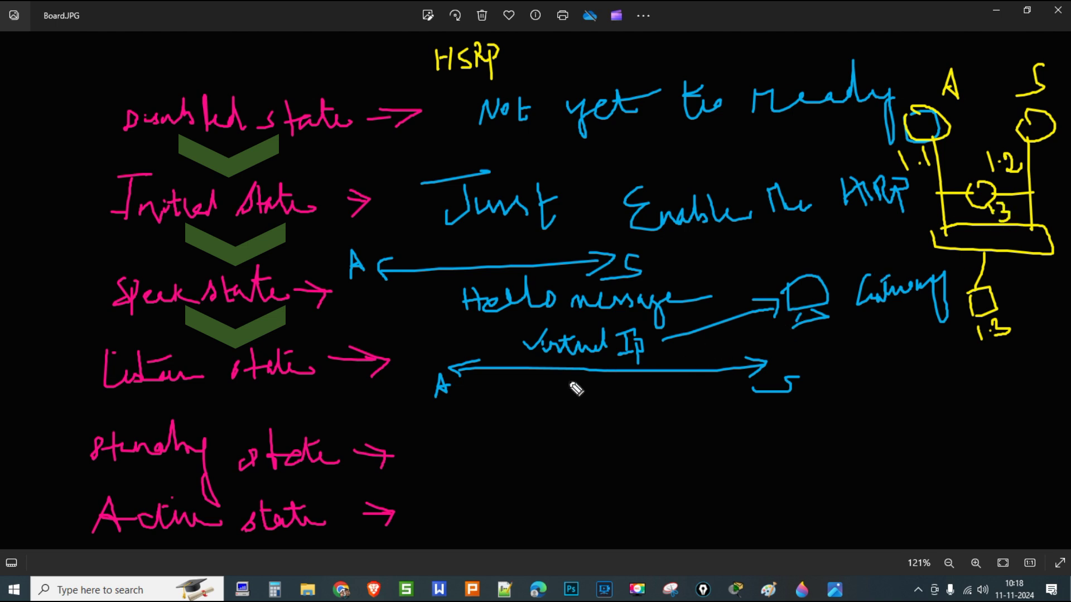
Under the Listen state arrow, write "Virtual MAC" and "3 sec" with an arrow, circle the S and label it "Active".
{"action": "mouse_move", "coordinate": [540, 375]}
{"action": "left_mouse_down"}
{"action": "mouse_move", "coordinate": [640, 394]}
{"action": "mouse_move", "coordinate": [645, 383]}
{"action": "mouse_move", "coordinate": [702, 386]}
{"action": "left_mouse_up"}
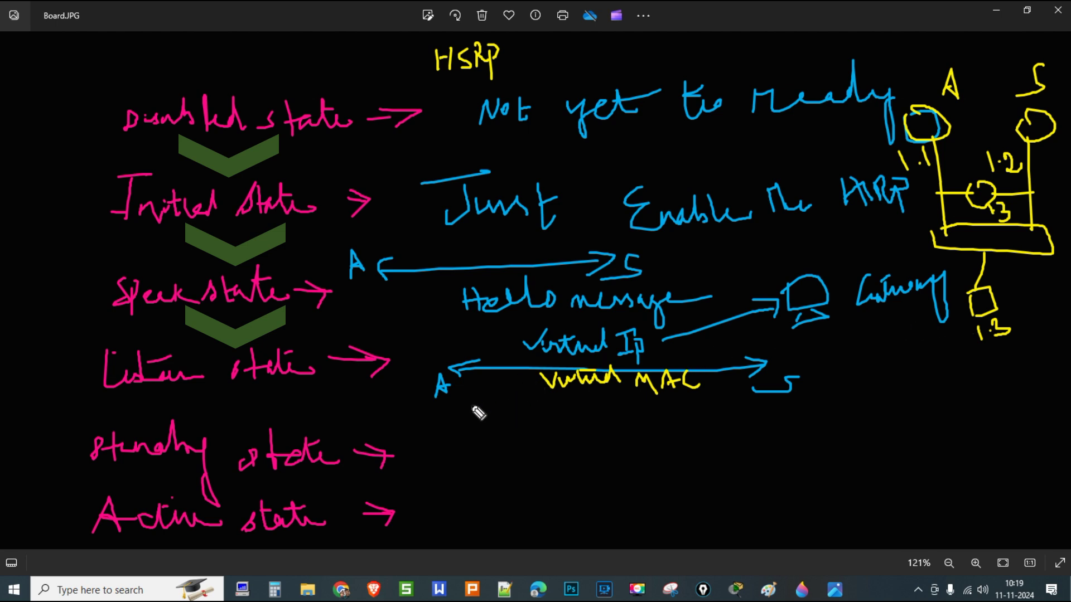
{"action": "mouse_move", "coordinate": [471, 393]}
{"action": "left_mouse_down"}
{"action": "mouse_move", "coordinate": [490, 411]}
{"action": "mouse_move", "coordinate": [473, 422]}
{"action": "mouse_move", "coordinate": [640, 424]}
{"action": "left_mouse_up"}
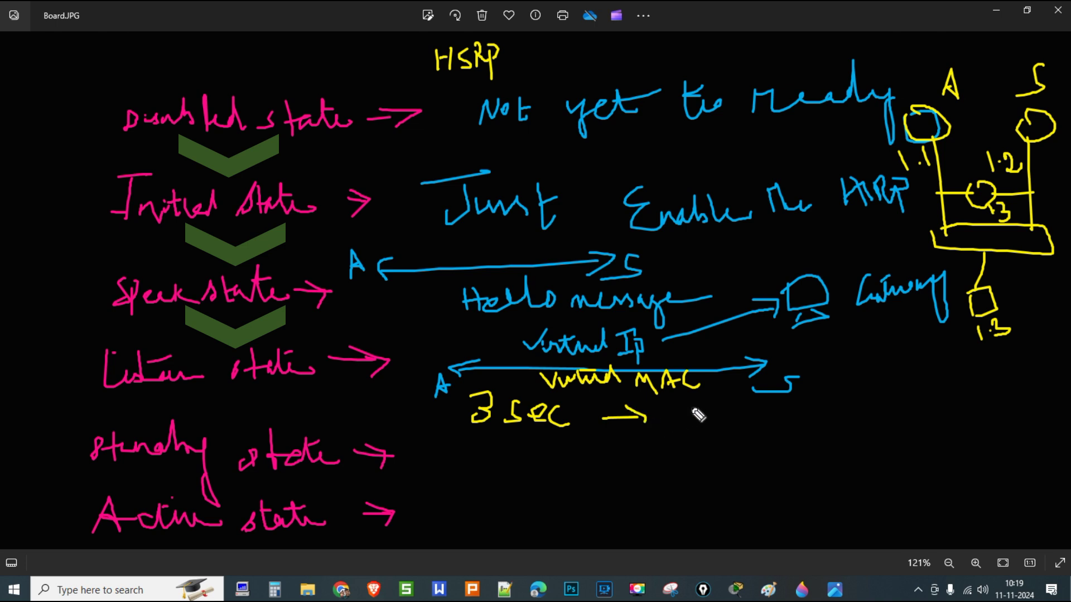
{"action": "mouse_move", "coordinate": [830, 362]}
{"action": "left_mouse_down"}
{"action": "mouse_move", "coordinate": [753, 379]}
{"action": "mouse_move", "coordinate": [820, 425]}
{"action": "mouse_move", "coordinate": [820, 362]}
{"action": "mouse_move", "coordinate": [857, 366]}
{"action": "mouse_move", "coordinate": [862, 391]}
{"action": "mouse_move", "coordinate": [868, 382]}
{"action": "mouse_move", "coordinate": [885, 392]}
{"action": "left_mouse_up"}
{"action": "mouse_move", "coordinate": [889, 375]}
{"action": "left_mouse_down"}
{"action": "mouse_move", "coordinate": [891, 389]}
{"action": "mouse_move", "coordinate": [937, 389]}
{"action": "mouse_move", "coordinate": [892, 377]}
{"action": "left_mouse_up"}
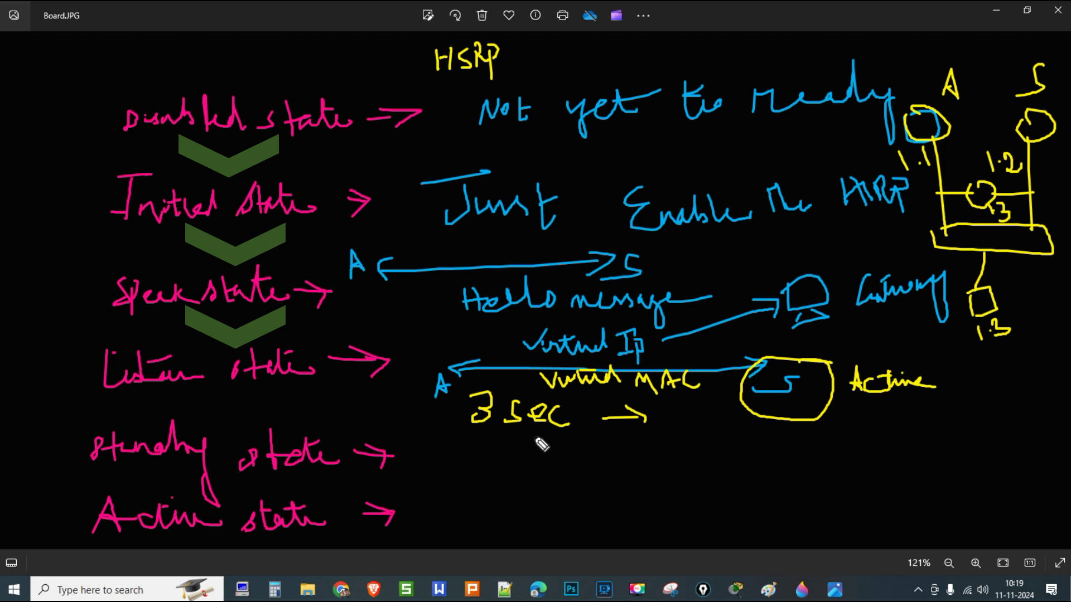
Beside Standby state, handwrite the yellow note "Standby Router, HAR will follow" and continue it on a second line.
{"action": "mouse_move", "coordinate": [451, 446]}
{"action": "left_mouse_down"}
{"action": "mouse_move", "coordinate": [443, 466]}
{"action": "mouse_move", "coordinate": [469, 453]}
{"action": "mouse_move", "coordinate": [493, 467]}
{"action": "mouse_move", "coordinate": [541, 461]}
{"action": "mouse_move", "coordinate": [552, 473]}
{"action": "left_mouse_up"}
{"action": "left_click_drag", "start_coordinate": [465, 456], "coordinate": [492, 451]}
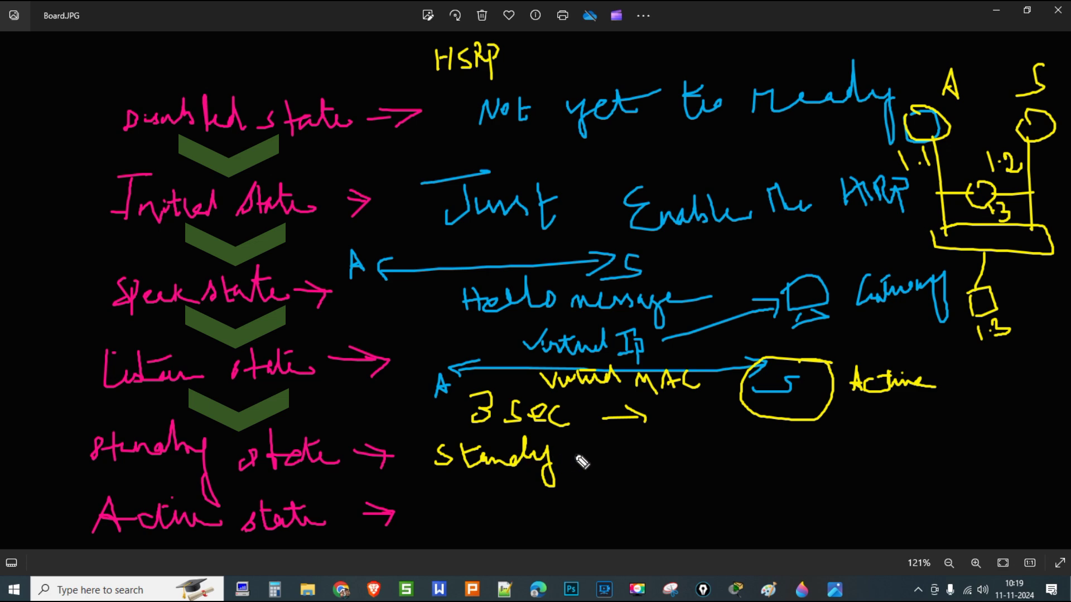
{"action": "mouse_move", "coordinate": [570, 444]}
{"action": "left_mouse_down"}
{"action": "mouse_move", "coordinate": [572, 470]}
{"action": "mouse_move", "coordinate": [597, 467]}
{"action": "mouse_move", "coordinate": [595, 479]}
{"action": "mouse_move", "coordinate": [625, 471]}
{"action": "mouse_move", "coordinate": [627, 459]}
{"action": "mouse_move", "coordinate": [741, 449]}
{"action": "mouse_move", "coordinate": [739, 469]}
{"action": "mouse_move", "coordinate": [785, 467]}
{"action": "mouse_move", "coordinate": [811, 436]}
{"action": "mouse_move", "coordinate": [809, 461]}
{"action": "mouse_move", "coordinate": [889, 440]}
{"action": "mouse_move", "coordinate": [903, 455]}
{"action": "mouse_move", "coordinate": [922, 432]}
{"action": "mouse_move", "coordinate": [940, 460]}
{"action": "mouse_move", "coordinate": [957, 433]}
{"action": "mouse_move", "coordinate": [999, 411]}
{"action": "left_mouse_up"}
{"action": "mouse_move", "coordinate": [992, 355]}
{"action": "left_mouse_down"}
{"action": "mouse_move", "coordinate": [1009, 410]}
{"action": "mouse_move", "coordinate": [1045, 413]}
{"action": "mouse_move", "coordinate": [1062, 397]}
{"action": "left_mouse_up"}
{"action": "mouse_move", "coordinate": [831, 464]}
{"action": "left_mouse_down"}
{"action": "mouse_move", "coordinate": [834, 480]}
{"action": "mouse_move", "coordinate": [857, 490]}
{"action": "mouse_move", "coordinate": [963, 483]}
{"action": "mouse_move", "coordinate": [1001, 446]}
{"action": "mouse_move", "coordinate": [1003, 479]}
{"action": "mouse_move", "coordinate": [1038, 460]}
{"action": "left_mouse_up"}
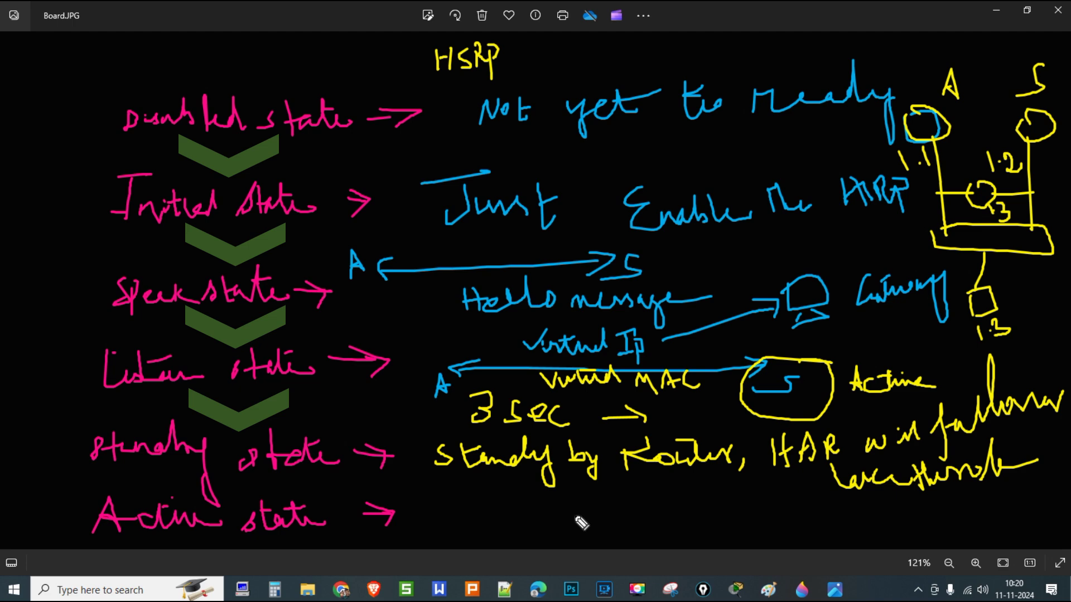
Beside Active state, handwrite the yellow note "Active router, Hello message to" and finish it on a line below.
{"action": "mouse_move", "coordinate": [427, 545]}
{"action": "left_mouse_down"}
{"action": "mouse_move", "coordinate": [512, 520]}
{"action": "mouse_move", "coordinate": [519, 539]}
{"action": "mouse_move", "coordinate": [542, 528]}
{"action": "mouse_move", "coordinate": [580, 544]}
{"action": "mouse_move", "coordinate": [709, 533]}
{"action": "left_mouse_up"}
{"action": "mouse_move", "coordinate": [735, 535]}
{"action": "left_mouse_down"}
{"action": "mouse_move", "coordinate": [771, 539]}
{"action": "mouse_move", "coordinate": [767, 547]}
{"action": "left_mouse_up"}
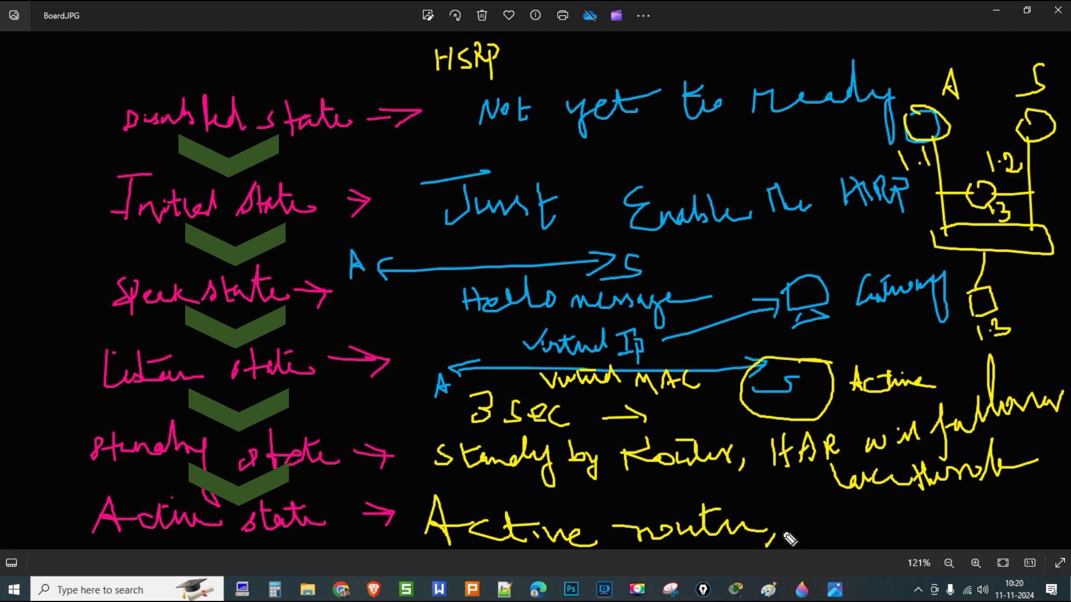
{"action": "mouse_move", "coordinate": [806, 508]}
{"action": "left_mouse_down"}
{"action": "mouse_move", "coordinate": [805, 534]}
{"action": "mouse_move", "coordinate": [822, 535]}
{"action": "mouse_move", "coordinate": [830, 519]}
{"action": "mouse_move", "coordinate": [849, 530]}
{"action": "mouse_move", "coordinate": [870, 530]}
{"action": "mouse_move", "coordinate": [866, 520]}
{"action": "mouse_move", "coordinate": [986, 521]}
{"action": "mouse_move", "coordinate": [998, 550]}
{"action": "mouse_move", "coordinate": [1006, 526]}
{"action": "mouse_move", "coordinate": [1023, 532]}
{"action": "left_mouse_up"}
{"action": "mouse_move", "coordinate": [1033, 494]}
{"action": "left_mouse_down"}
{"action": "mouse_move", "coordinate": [1038, 522]}
{"action": "mouse_move", "coordinate": [1048, 508]}
{"action": "left_mouse_up"}
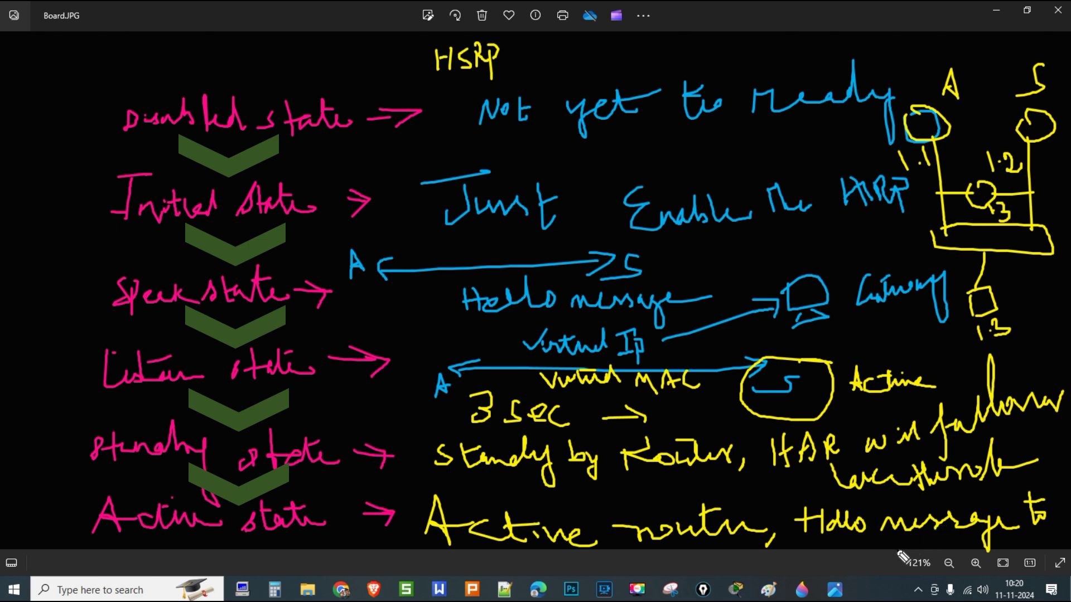
{"action": "mouse_move", "coordinate": [899, 556]}
{"action": "left_mouse_down"}
{"action": "mouse_move", "coordinate": [948, 536]}
{"action": "mouse_move", "coordinate": [1058, 549]}
{"action": "left_mouse_up"}
Add a third yellow router linked to the switch, with the address 1.4 and the label "listen".
{"action": "mouse_move", "coordinate": [774, 126]}
{"action": "left_mouse_down"}
{"action": "mouse_move", "coordinate": [787, 174]}
{"action": "mouse_move", "coordinate": [951, 239]}
{"action": "mouse_move", "coordinate": [911, 237]}
{"action": "left_mouse_up"}
{"action": "mouse_move", "coordinate": [798, 220]}
{"action": "left_mouse_down"}
{"action": "mouse_move", "coordinate": [802, 212]}
{"action": "mouse_move", "coordinate": [820, 233]}
{"action": "mouse_move", "coordinate": [845, 229]}
{"action": "left_mouse_up"}
{"action": "left_click_drag", "start_coordinate": [840, 218], "coordinate": [837, 246]}
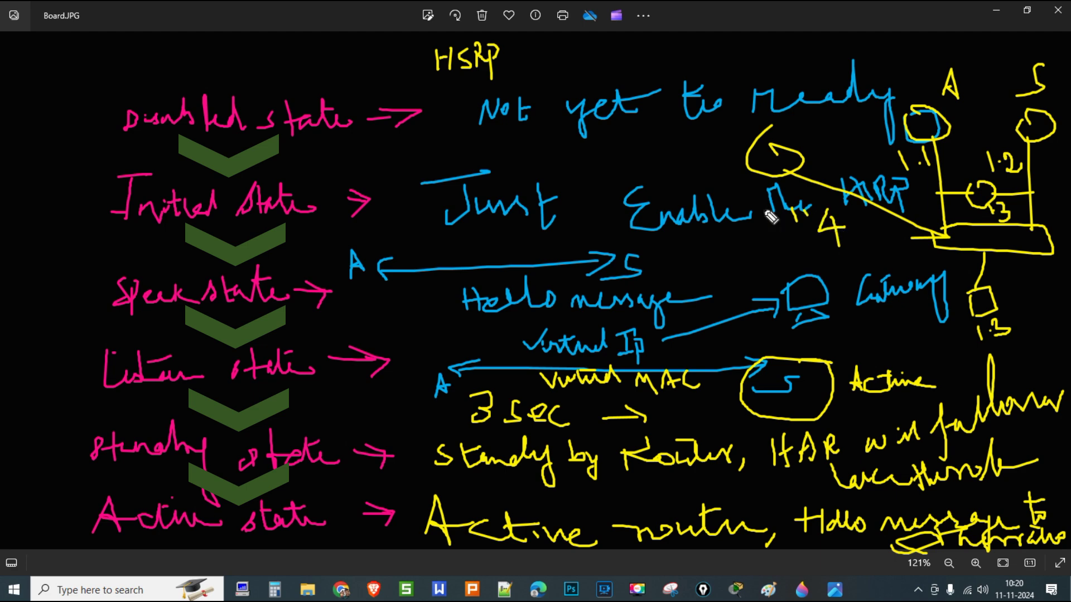
{"action": "mouse_move", "coordinate": [704, 146]}
{"action": "left_mouse_down"}
{"action": "mouse_move", "coordinate": [723, 167]}
{"action": "mouse_move", "coordinate": [747, 167]}
{"action": "mouse_move", "coordinate": [728, 153]}
{"action": "mouse_move", "coordinate": [783, 177]}
{"action": "mouse_move", "coordinate": [809, 174]}
{"action": "mouse_move", "coordinate": [772, 156]}
{"action": "left_mouse_up"}
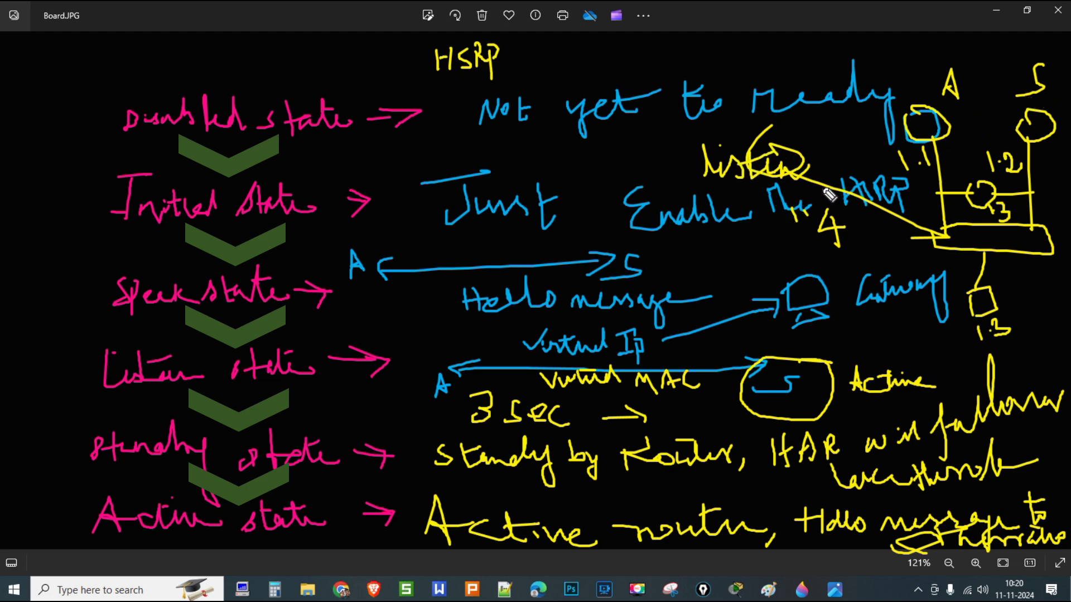
Cross out router A in yellow and pink, mark router S with a pink A, and mark the listen router with a pink S.
{"action": "left_click_drag", "start_coordinate": [960, 51], "coordinate": [906, 144]}
{"action": "left_click_drag", "start_coordinate": [898, 61], "coordinate": [954, 142]}
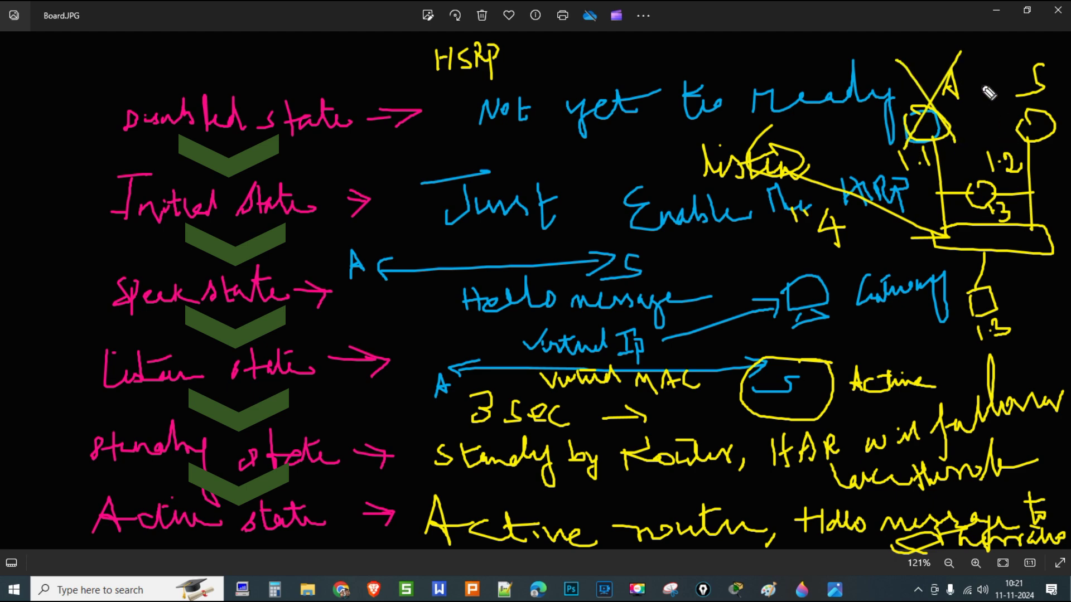
{"action": "left_click_drag", "start_coordinate": [958, 53], "coordinate": [908, 156]}
{"action": "left_click_drag", "start_coordinate": [899, 67], "coordinate": [957, 133]}
{"action": "mouse_move", "coordinate": [998, 88]}
{"action": "left_mouse_down"}
{"action": "mouse_move", "coordinate": [1008, 50]}
{"action": "mouse_move", "coordinate": [1017, 85]}
{"action": "mouse_move", "coordinate": [1019, 70]}
{"action": "left_mouse_up"}
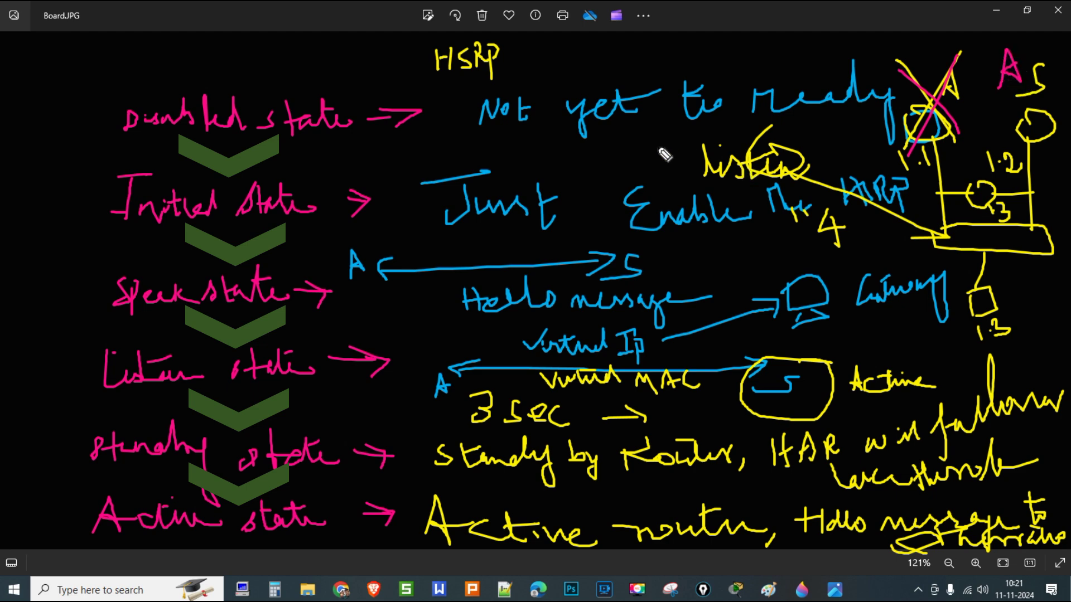
{"action": "mouse_move", "coordinate": [645, 164]}
{"action": "left_mouse_down"}
{"action": "mouse_move", "coordinate": [662, 160]}
{"action": "mouse_move", "coordinate": [682, 121]}
{"action": "left_mouse_up"}
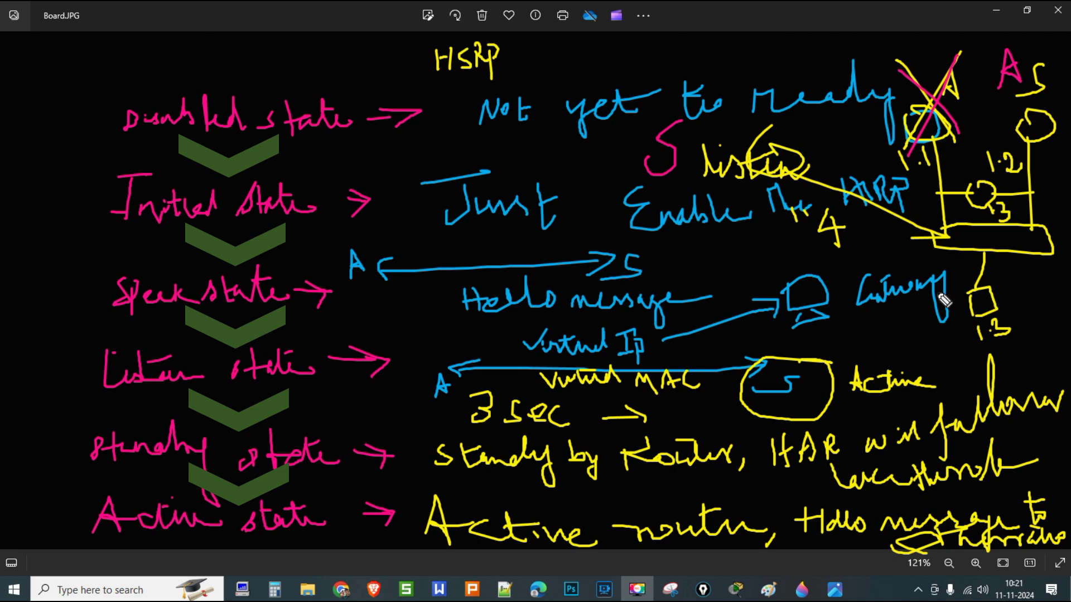
Trace the traffic paths from the PC to both the failed and the new active router with thick pink strokes.
{"action": "left_click_drag", "start_coordinate": [969, 318], "coordinate": [924, 161]}
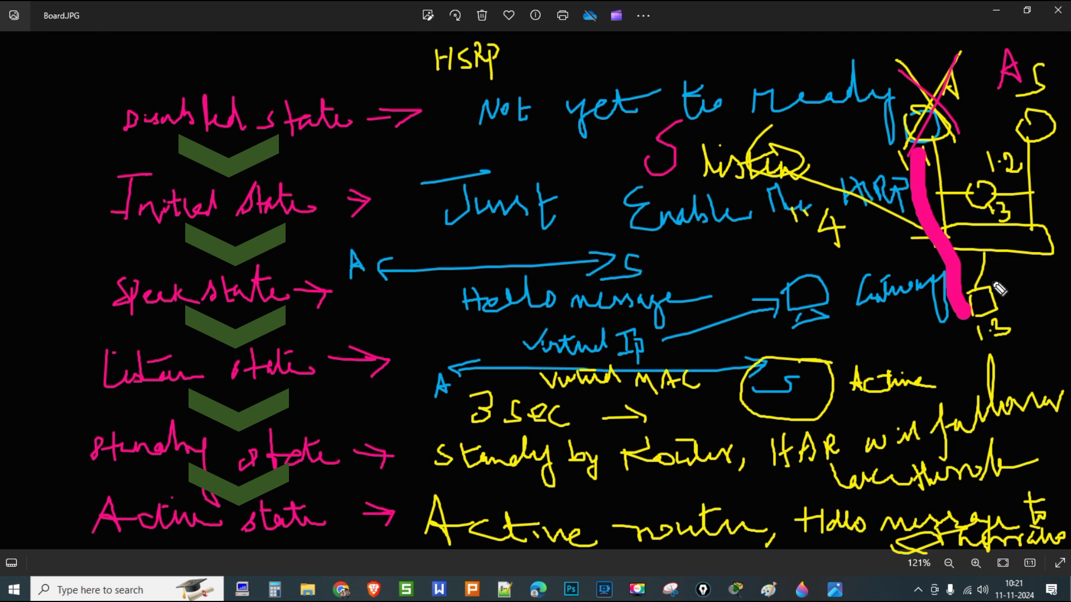
{"action": "mouse_move", "coordinate": [973, 304]}
{"action": "left_mouse_down"}
{"action": "mouse_move", "coordinate": [1026, 220]}
{"action": "mouse_move", "coordinate": [1028, 157]}
{"action": "left_mouse_up"}
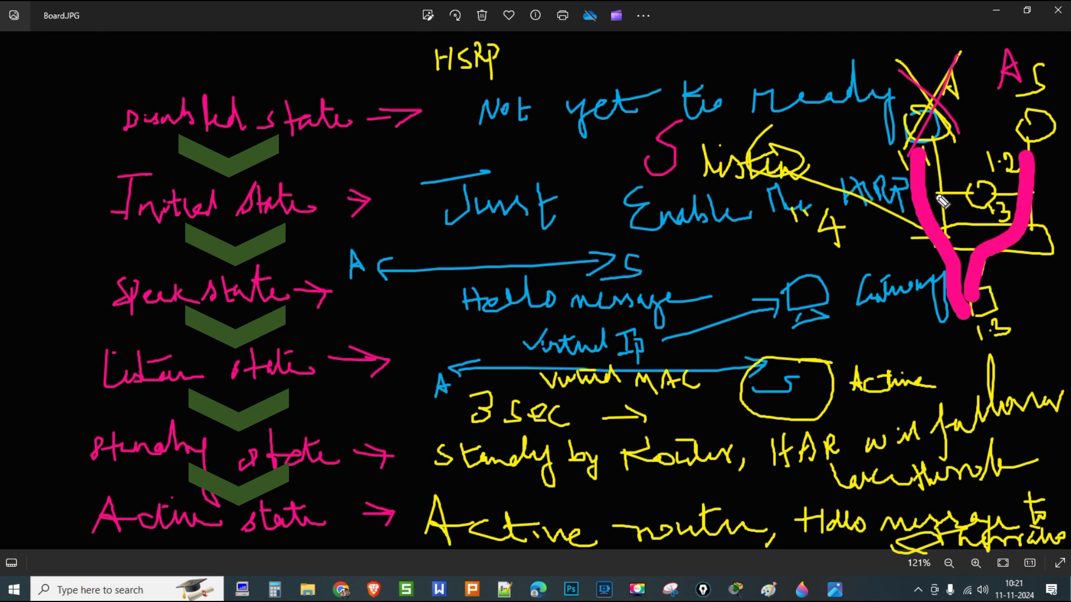
{"action": "left_click_drag", "start_coordinate": [881, 153], "coordinate": [1070, 155]}
{"action": "mouse_move", "coordinate": [1014, 194]}
{"action": "left_mouse_down"}
{"action": "mouse_move", "coordinate": [942, 287]}
{"action": "mouse_move", "coordinate": [1032, 196]}
{"action": "left_mouse_up"}
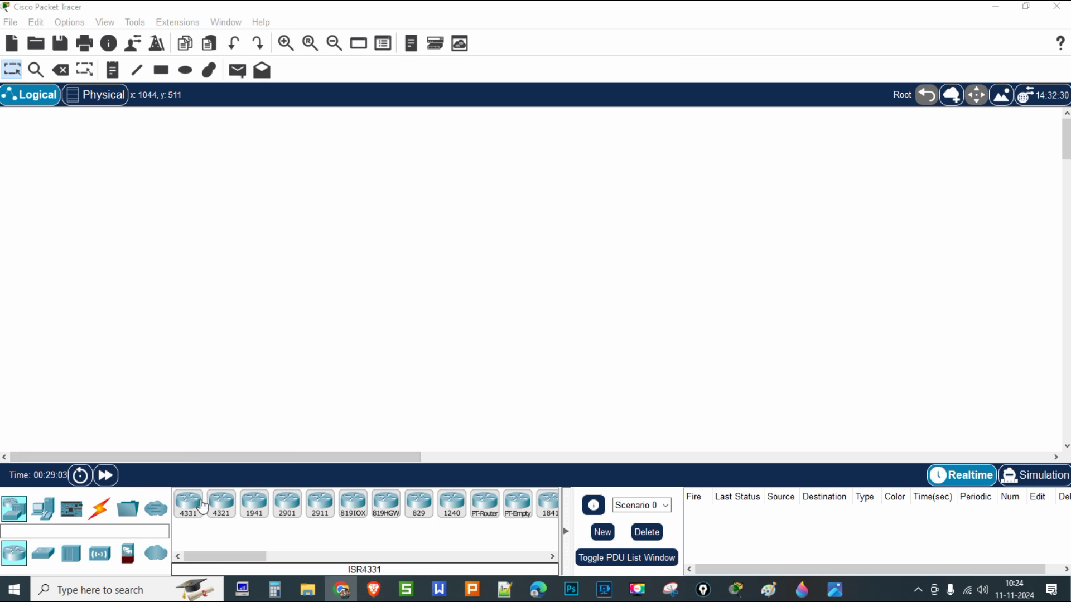
In Cisco Packet Tracer, place two 1941 routers side by side and a 2960 switch below and between them.
{"action": "left_click_drag", "start_coordinate": [254, 504], "coordinate": [258, 206]}
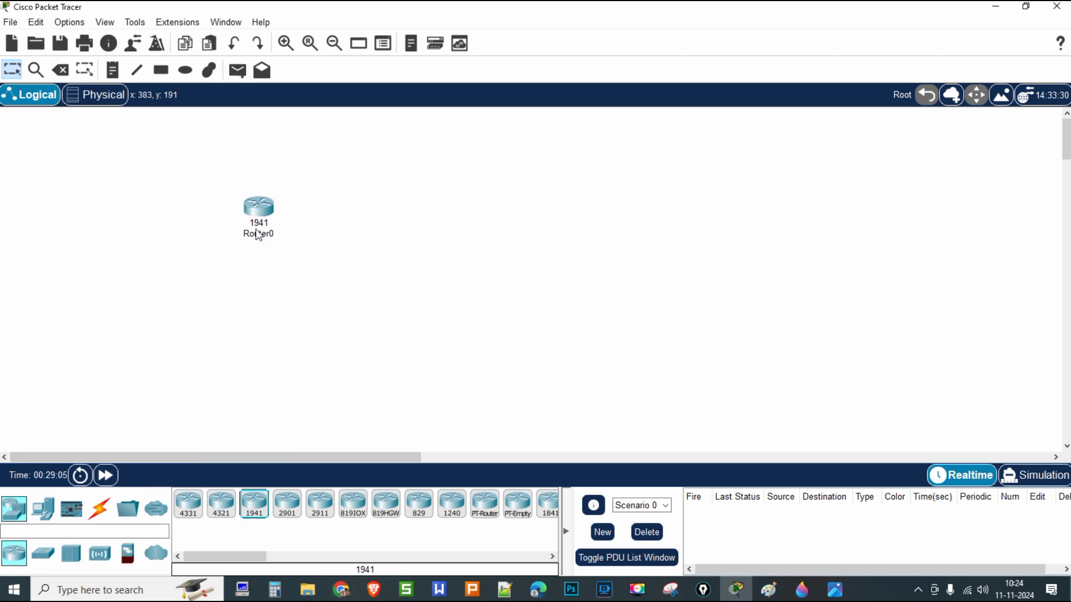
{"action": "left_click_drag", "start_coordinate": [254, 503], "coordinate": [483, 219]}
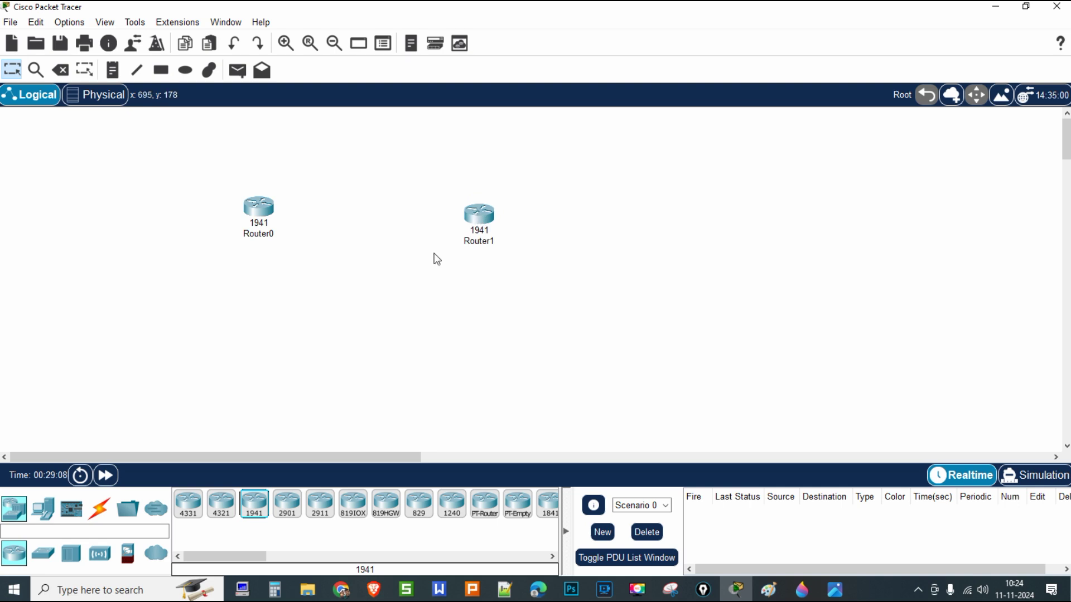
{"action": "left_click", "coordinate": [43, 553]}
{"action": "left_click_drag", "start_coordinate": [189, 504], "coordinate": [368, 319]}
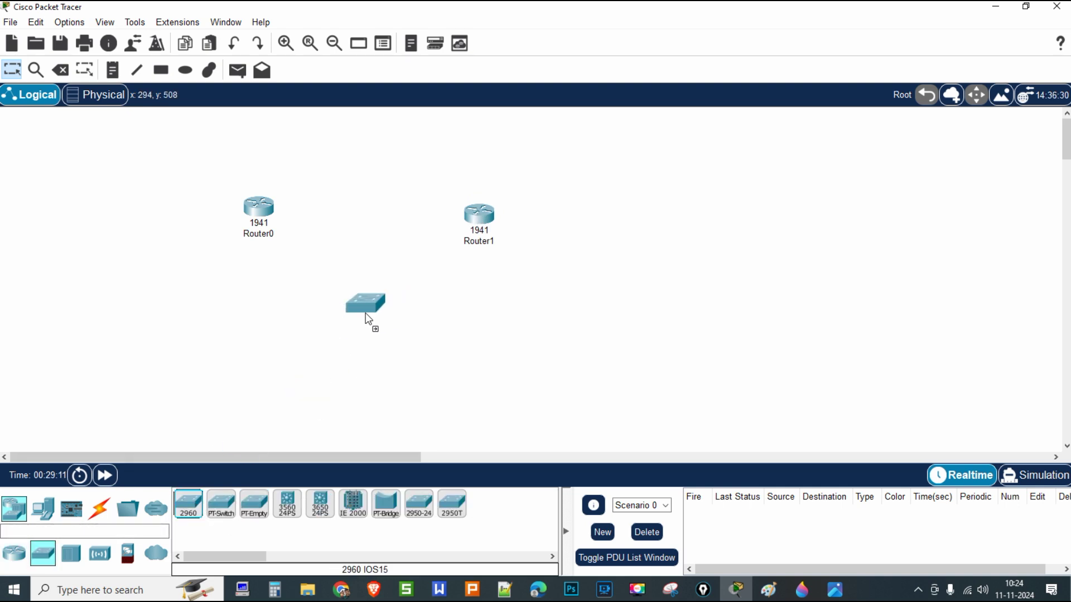
Place two PCs and a laptop in a row below the switch.
{"action": "left_click", "coordinate": [43, 509]}
{"action": "left_click_drag", "start_coordinate": [188, 505], "coordinate": [227, 409]}
{"action": "left_click", "coordinate": [226, 409]}
{"action": "left_click", "coordinate": [188, 505]}
{"action": "left_click", "coordinate": [363, 409]}
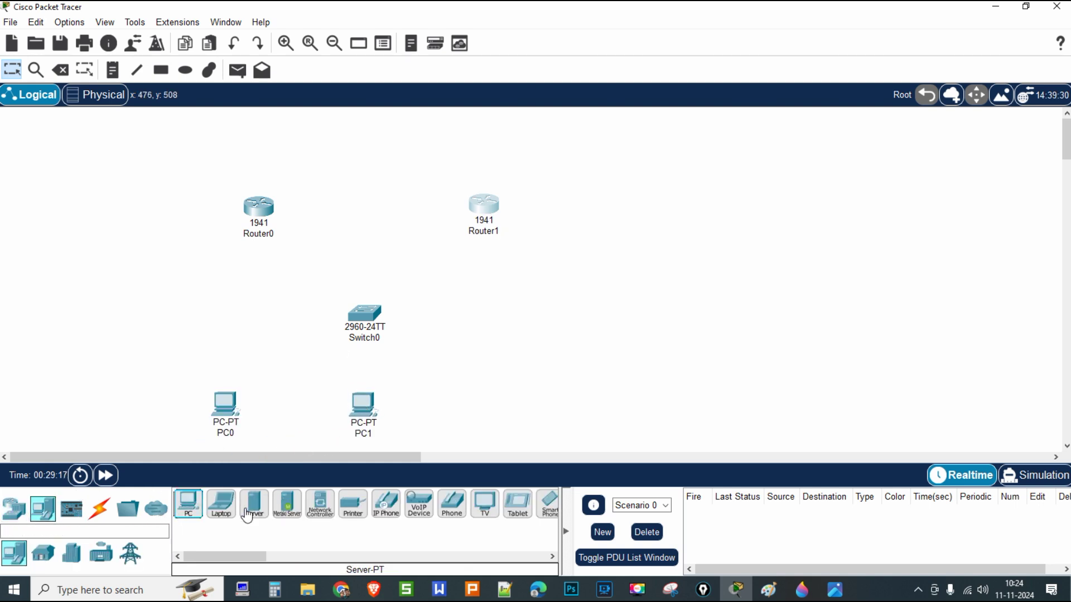
{"action": "left_click", "coordinate": [221, 505]}
Connect PC0 to FastEthernet0/1 on Switch0 with a copper straight-through cable.
{"action": "left_click", "coordinate": [99, 508]}
{"action": "left_click", "coordinate": [254, 503]}
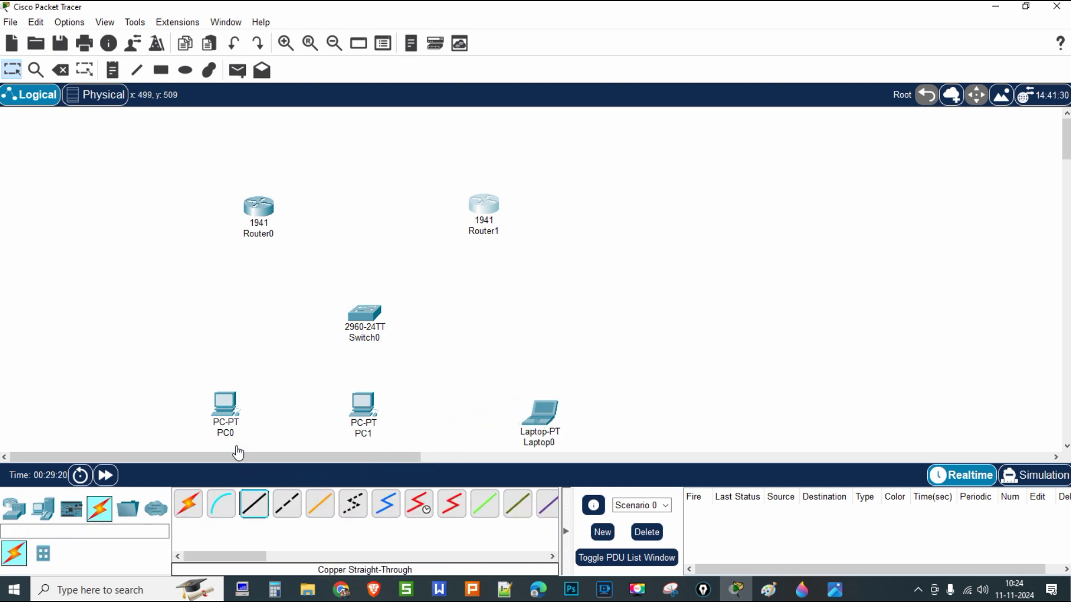
{"action": "left_click", "coordinate": [229, 407]}
{"action": "left_click", "coordinate": [260, 466]}
{"action": "left_click", "coordinate": [359, 317]}
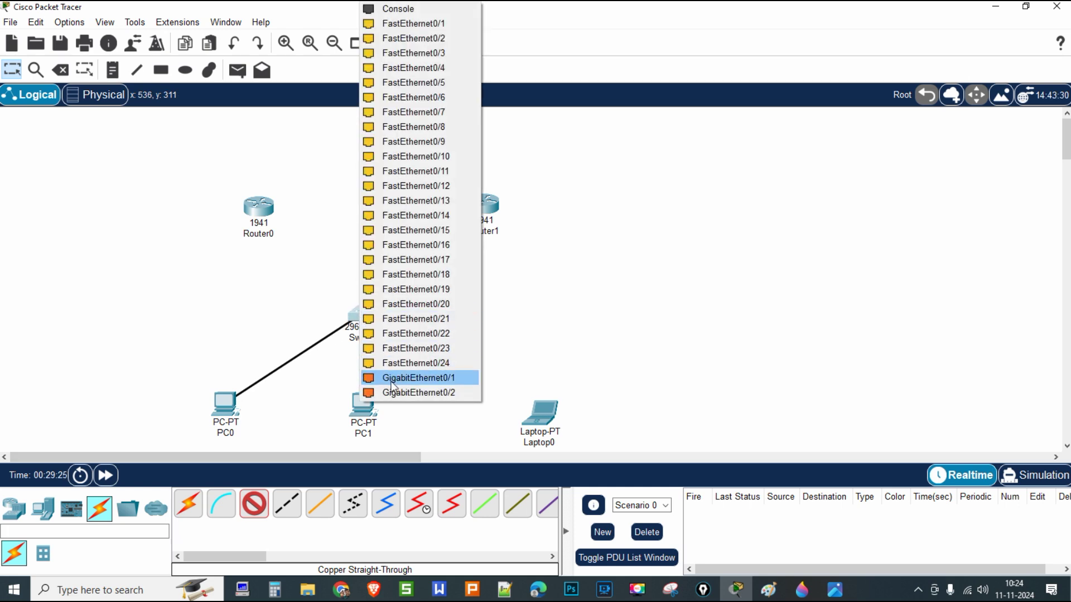
{"action": "left_click", "coordinate": [393, 23]}
Connect PC1 to FastEthernet0/2 on Switch0 with a copper straight-through cable.
{"action": "left_click", "coordinate": [253, 503]}
{"action": "left_click", "coordinate": [362, 404]}
{"action": "left_click", "coordinate": [408, 462]}
{"action": "left_click", "coordinate": [363, 333]}
{"action": "left_click", "coordinate": [394, 23]}
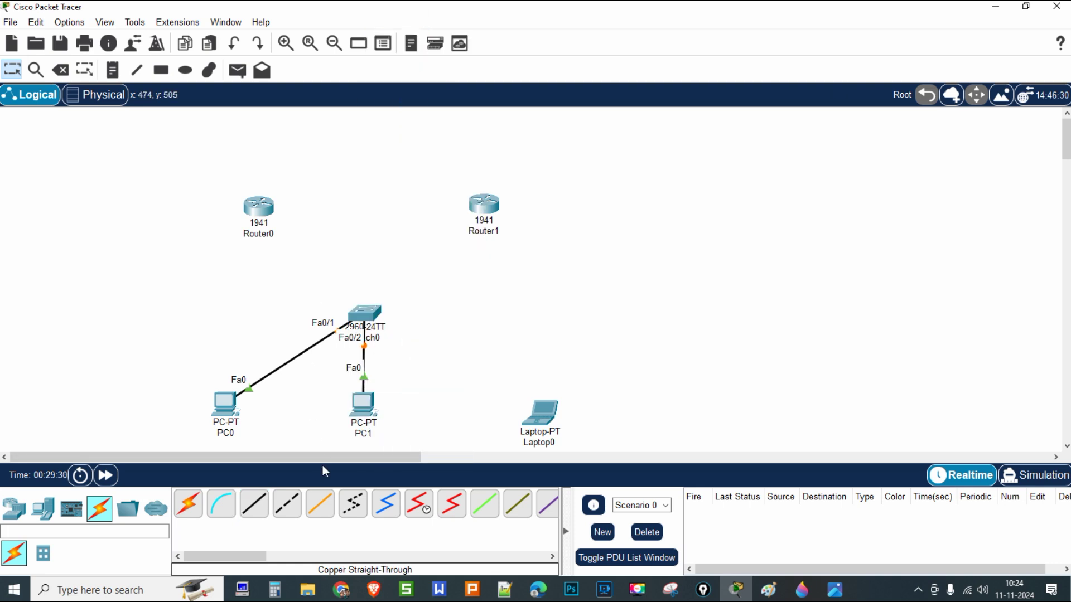
Connect Laptop0 to FastEthernet0/3 on Switch0 with a copper straight-through cable, and spread PC0 and PC1 out below the switch.
{"action": "left_click", "coordinate": [254, 503]}
{"action": "left_click", "coordinate": [545, 412]}
{"action": "left_click", "coordinate": [591, 462]}
{"action": "left_click", "coordinate": [363, 314]}
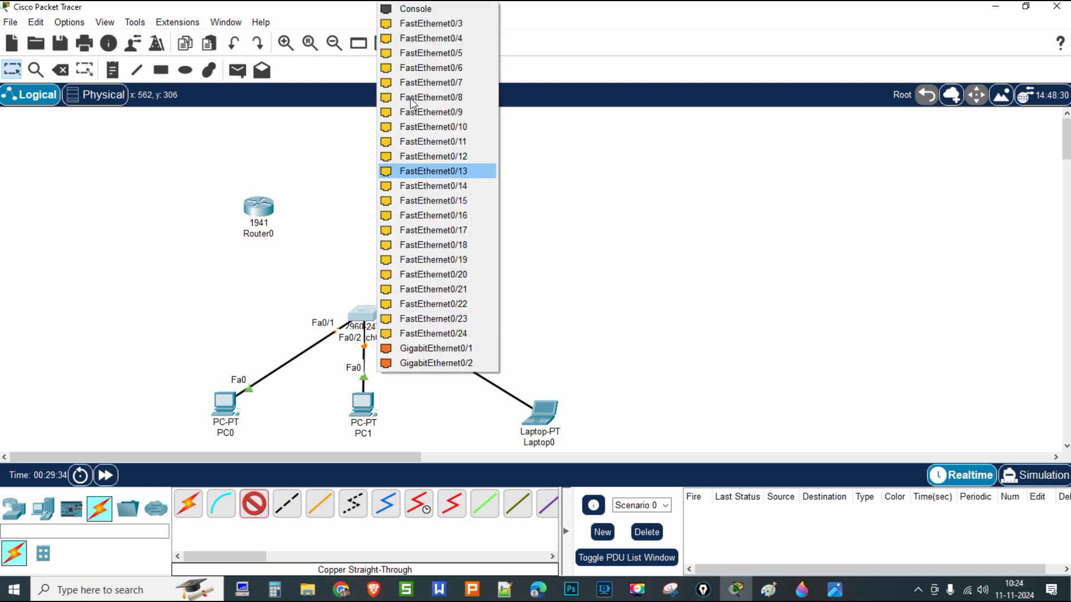
{"action": "left_click", "coordinate": [423, 24]}
{"action": "left_click_drag", "start_coordinate": [222, 411], "coordinate": [179, 390]}
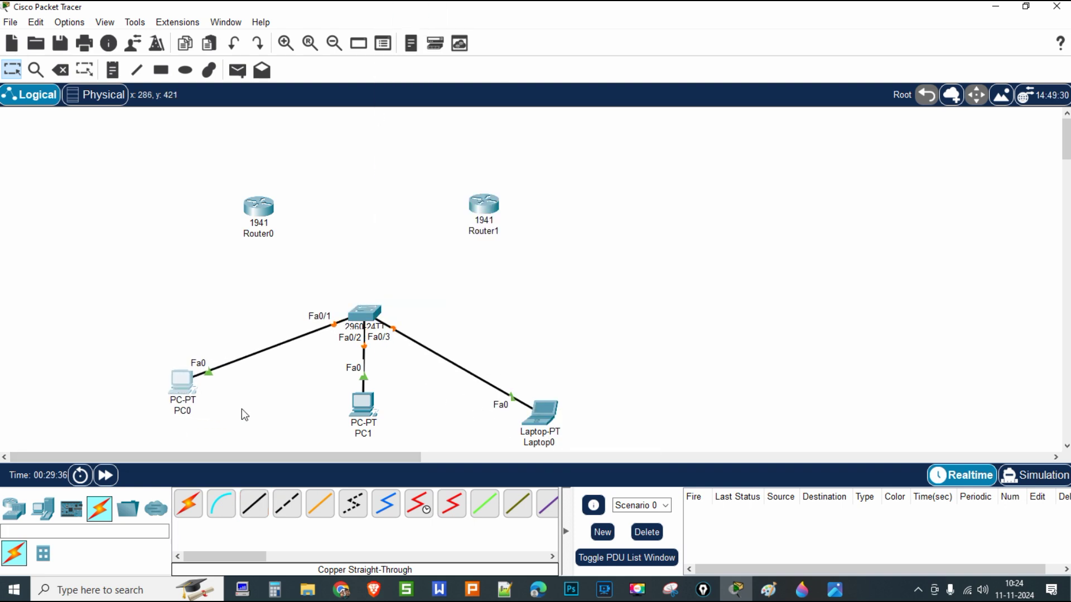
{"action": "left_click_drag", "start_coordinate": [367, 411], "coordinate": [373, 414]}
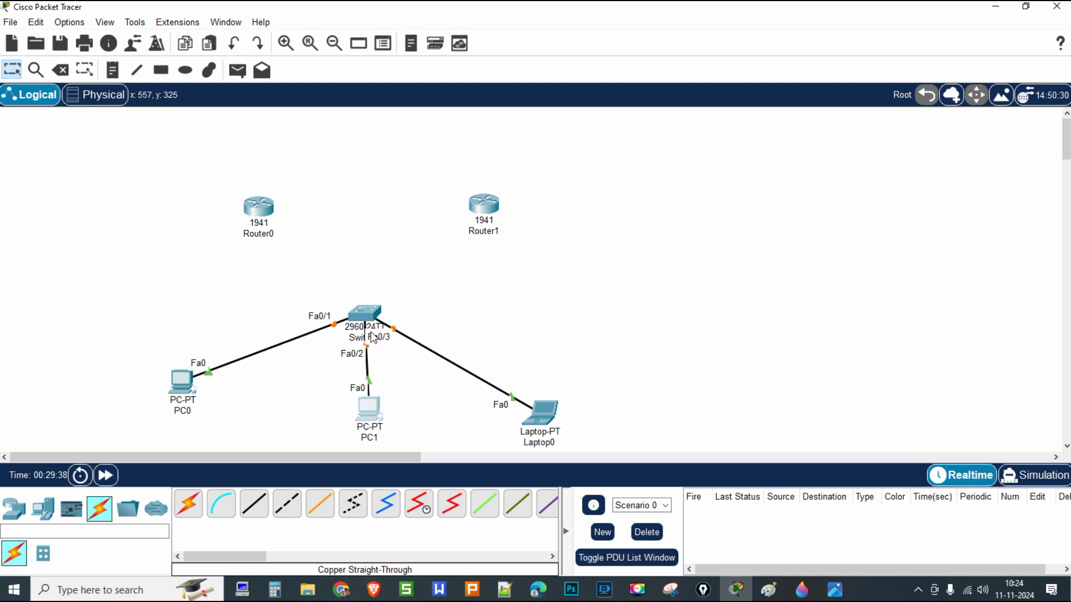
Connect GigabitEthernet0/0 on Router0 to GigabitEthernet0/1 on Switch0 with a copper straight-through cable.
{"action": "left_click", "coordinate": [254, 503]}
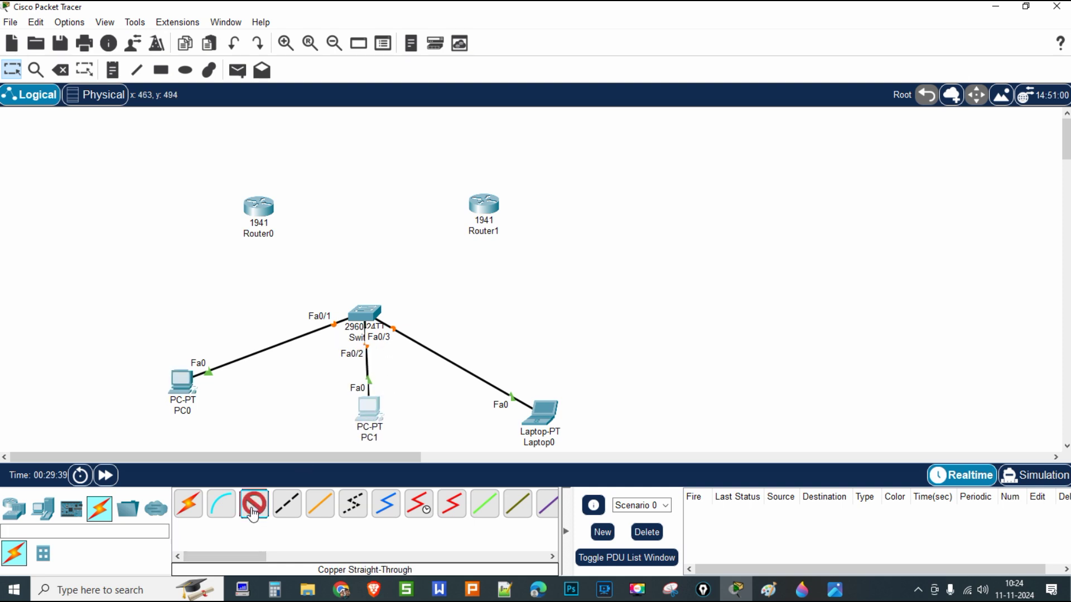
{"action": "left_click", "coordinate": [259, 223]}
{"action": "left_click", "coordinate": [313, 260]}
{"action": "left_click", "coordinate": [361, 313]}
{"action": "left_click", "coordinate": [402, 333]}
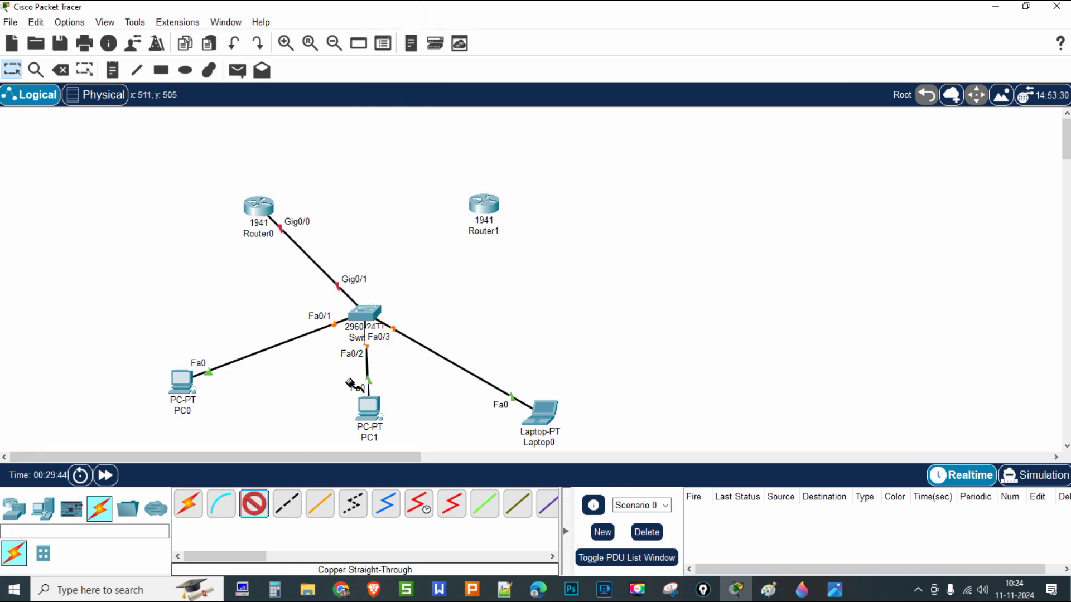
Connect GigabitEthernet0/2 on Switch0 to GigabitEthernet0/0 on Router1 with a copper straight-through cable.
{"action": "left_click", "coordinate": [481, 209]}
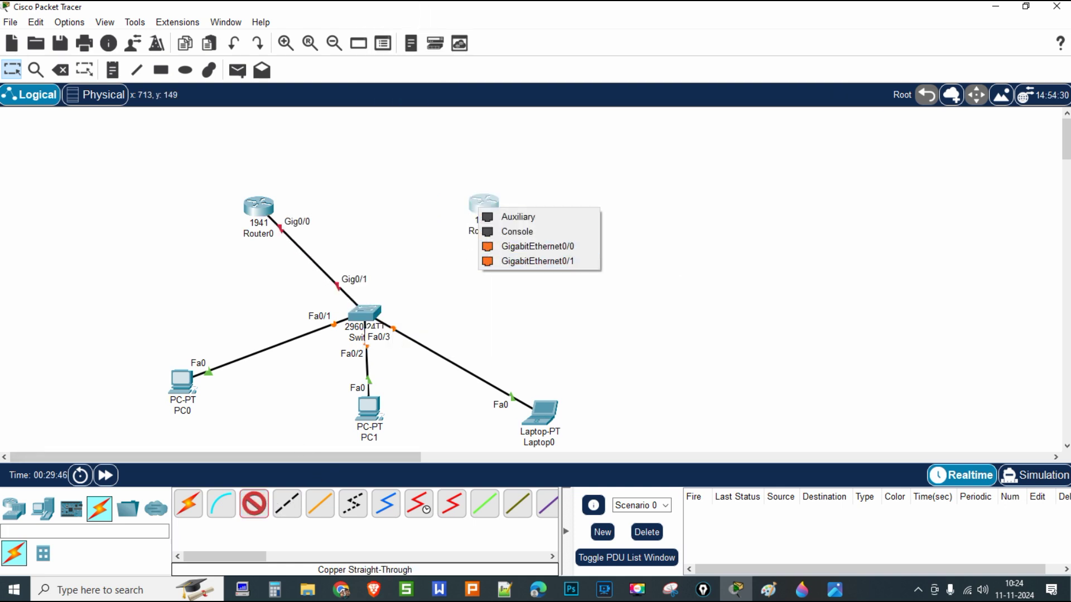
{"action": "key", "text": "alt+Tab"}
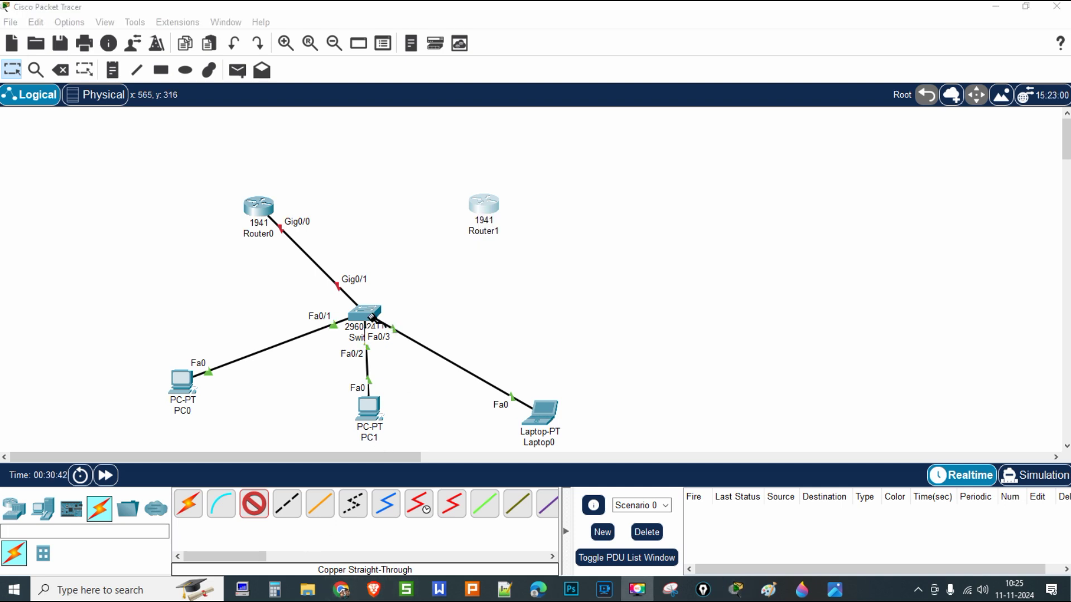
{"action": "left_click", "coordinate": [371, 317]}
{"action": "left_click", "coordinate": [403, 333]}
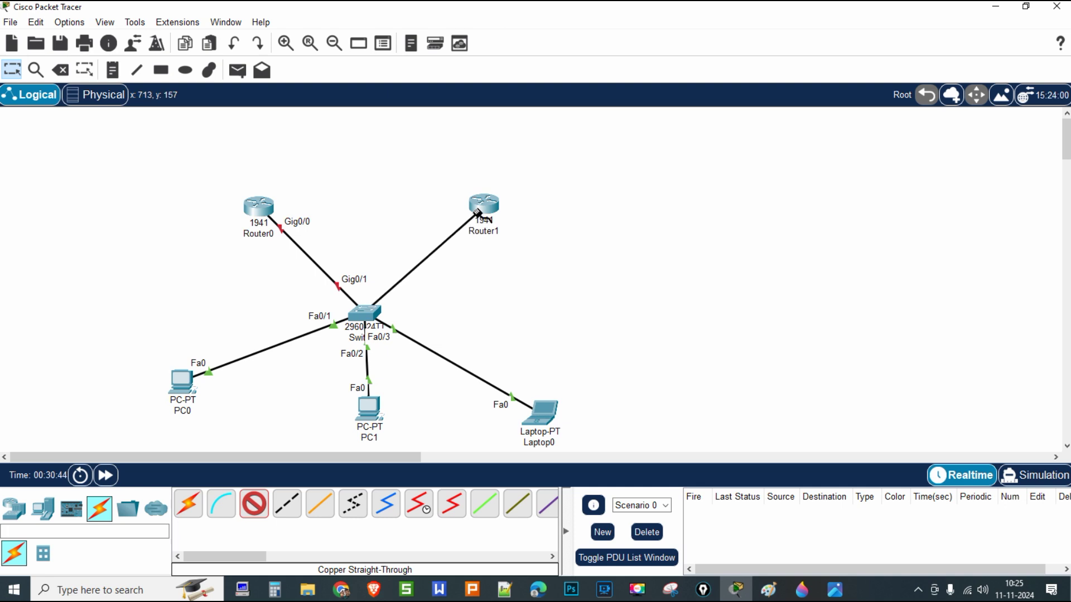
{"action": "left_click", "coordinate": [478, 213]}
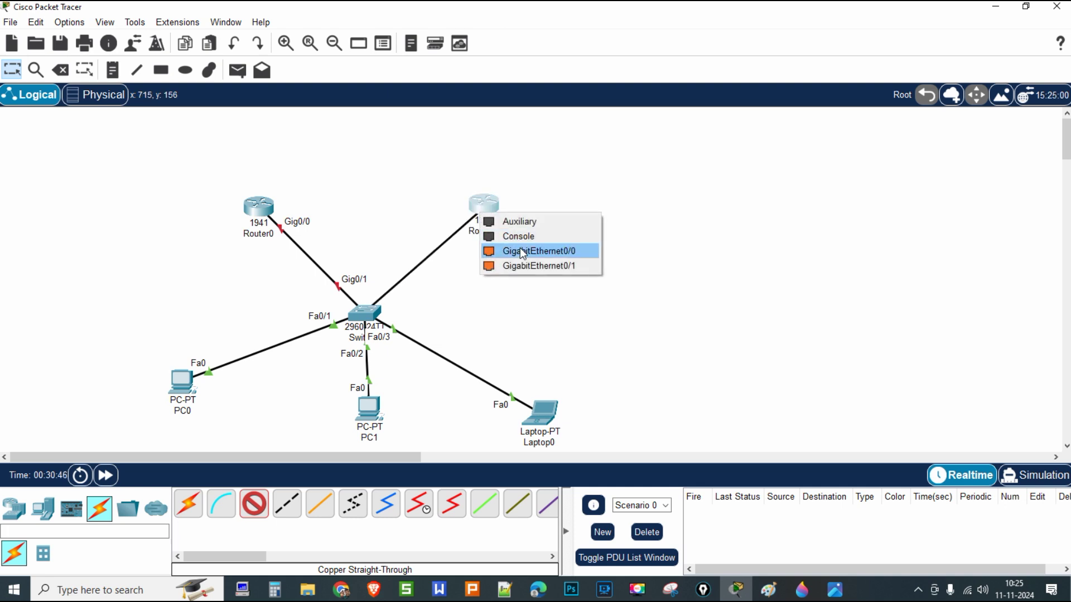
{"action": "left_click", "coordinate": [522, 252]}
Reposition both routers, both PCs and the laptop to space the topology evenly around the switch.
{"action": "left_click_drag", "start_coordinate": [484, 203], "coordinate": [491, 190]}
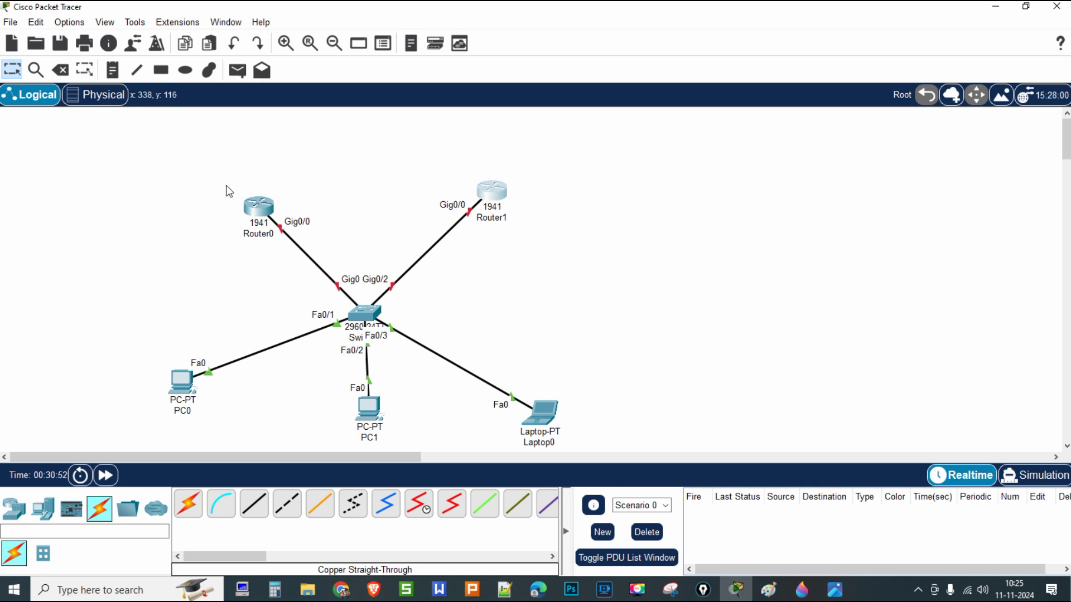
{"action": "left_click_drag", "start_coordinate": [249, 207], "coordinate": [241, 194]}
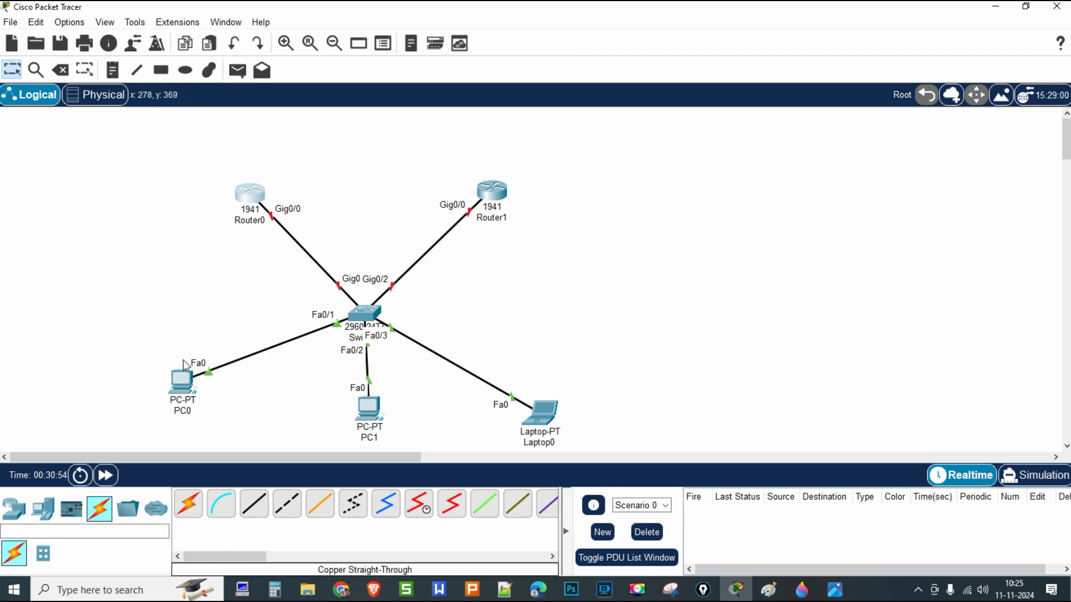
{"action": "left_click_drag", "start_coordinate": [181, 377], "coordinate": [172, 390]}
{"action": "left_click_drag", "start_coordinate": [539, 419], "coordinate": [583, 382]}
{"action": "left_click_drag", "start_coordinate": [375, 415], "coordinate": [394, 410]}
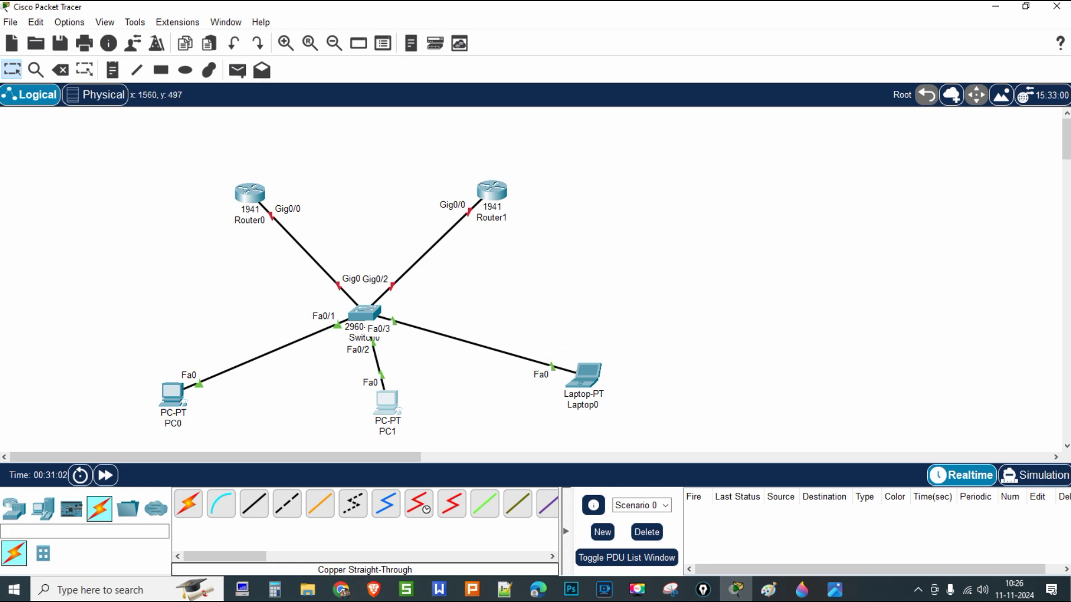
Handwrite the address 192.168.1.2 beside Router0 with the screen annotation pen.
{"action": "left_click", "coordinate": [736, 590]}
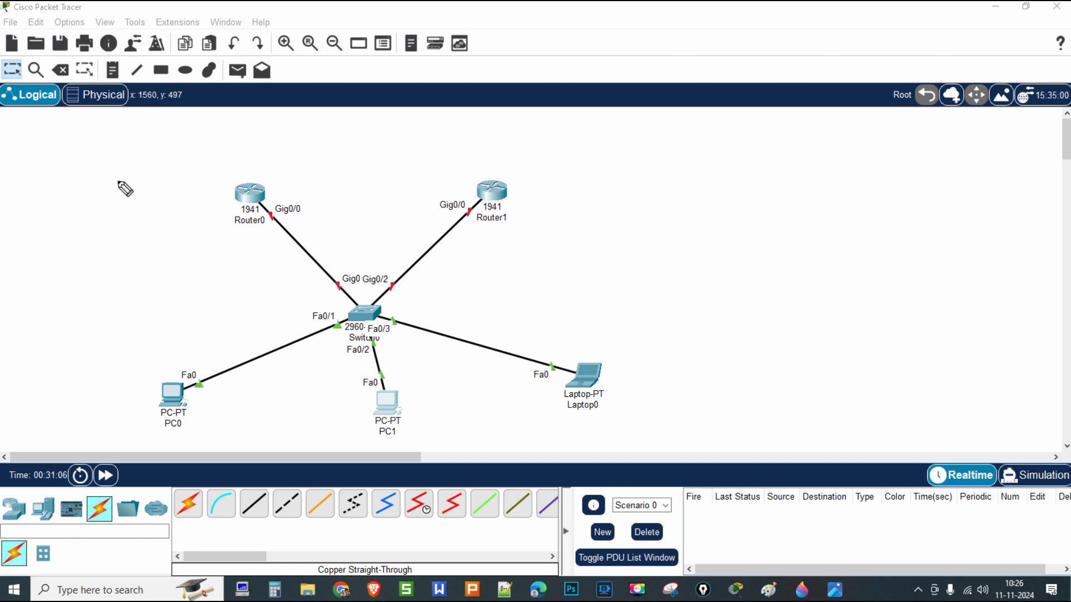
{"action": "left_click_drag", "start_coordinate": [80, 188], "coordinate": [80, 203]}
{"action": "mouse_move", "coordinate": [83, 210]}
{"action": "left_mouse_down"}
{"action": "mouse_move", "coordinate": [86, 235]}
{"action": "mouse_move", "coordinate": [134, 221]}
{"action": "mouse_move", "coordinate": [133, 233]}
{"action": "mouse_move", "coordinate": [202, 232]}
{"action": "left_mouse_up"}
{"action": "left_click", "coordinate": [165, 228]}
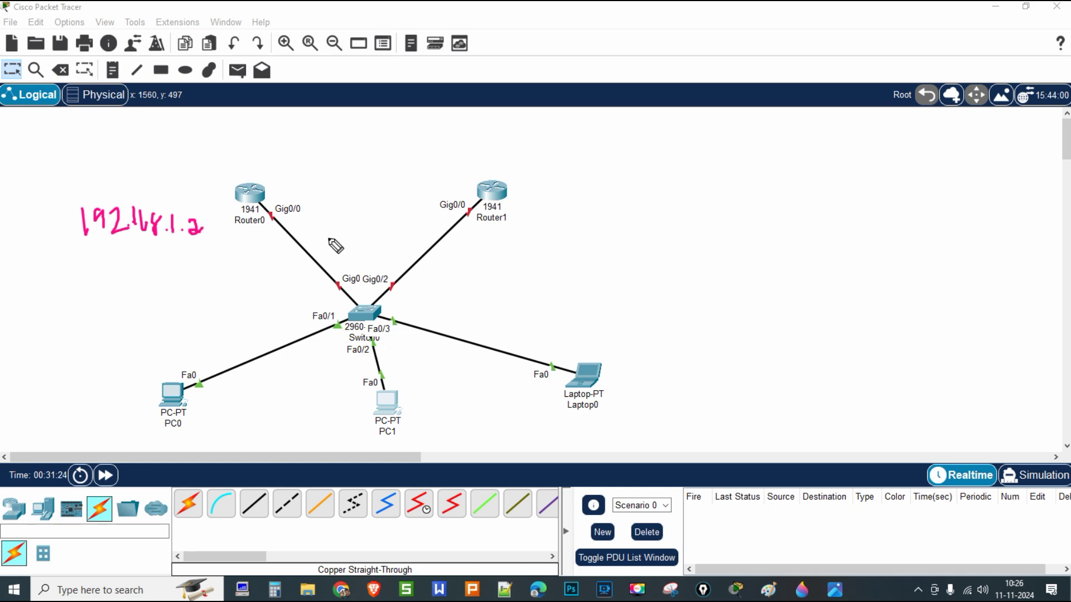
Handwrite the address 192.168.1.3 beside Router1.
{"action": "mouse_move", "coordinate": [542, 220]}
{"action": "left_mouse_down"}
{"action": "mouse_move", "coordinate": [544, 234]}
{"action": "mouse_move", "coordinate": [556, 226]}
{"action": "mouse_move", "coordinate": [560, 235]}
{"action": "mouse_move", "coordinate": [576, 224]}
{"action": "mouse_move", "coordinate": [627, 235]}
{"action": "mouse_move", "coordinate": [671, 224]}
{"action": "mouse_move", "coordinate": [653, 236]}
{"action": "left_mouse_up"}
{"action": "left_click", "coordinate": [595, 230]}
{"action": "left_click", "coordinate": [687, 230]}
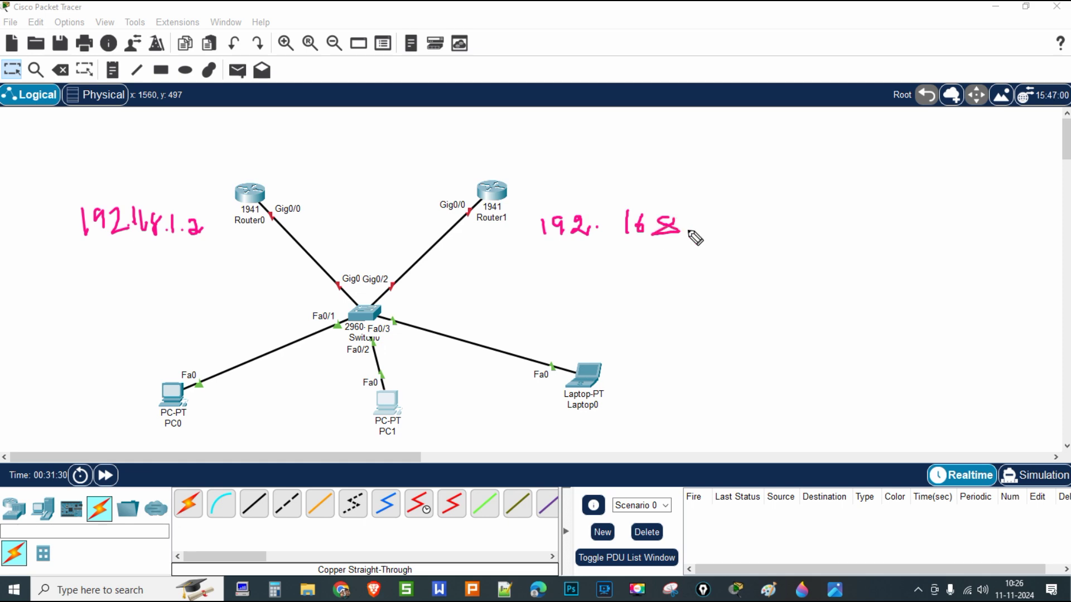
{"action": "mouse_move", "coordinate": [712, 216]}
{"action": "left_mouse_down"}
{"action": "mouse_move", "coordinate": [712, 231]}
{"action": "mouse_move", "coordinate": [740, 225]}
{"action": "mouse_move", "coordinate": [732, 233]}
{"action": "left_mouse_up"}
{"action": "left_click", "coordinate": [720, 229]}
Handwrite "VIP: 192.168.1.1" below Router1's address and draw an arrow from it down toward the end devices.
{"action": "mouse_move", "coordinate": [780, 283]}
{"action": "left_mouse_down"}
{"action": "mouse_move", "coordinate": [779, 308]}
{"action": "mouse_move", "coordinate": [790, 293]}
{"action": "mouse_move", "coordinate": [795, 308]}
{"action": "mouse_move", "coordinate": [874, 294]}
{"action": "mouse_move", "coordinate": [907, 310]}
{"action": "left_mouse_up"}
{"action": "left_click", "coordinate": [889, 296]}
{"action": "left_click", "coordinate": [920, 293]}
{"action": "left_click_drag", "start_coordinate": [939, 279], "coordinate": [941, 301]}
{"action": "mouse_move", "coordinate": [683, 286]}
{"action": "left_mouse_down"}
{"action": "mouse_move", "coordinate": [705, 286]}
{"action": "mouse_move", "coordinate": [726, 307]}
{"action": "mouse_move", "coordinate": [727, 298]}
{"action": "left_mouse_up"}
{"action": "left_click", "coordinate": [742, 295]}
{"action": "left_click", "coordinate": [742, 305]}
{"action": "mouse_move", "coordinate": [767, 335]}
{"action": "left_mouse_down"}
{"action": "mouse_move", "coordinate": [658, 416]}
{"action": "mouse_move", "coordinate": [669, 422]}
{"action": "left_mouse_up"}
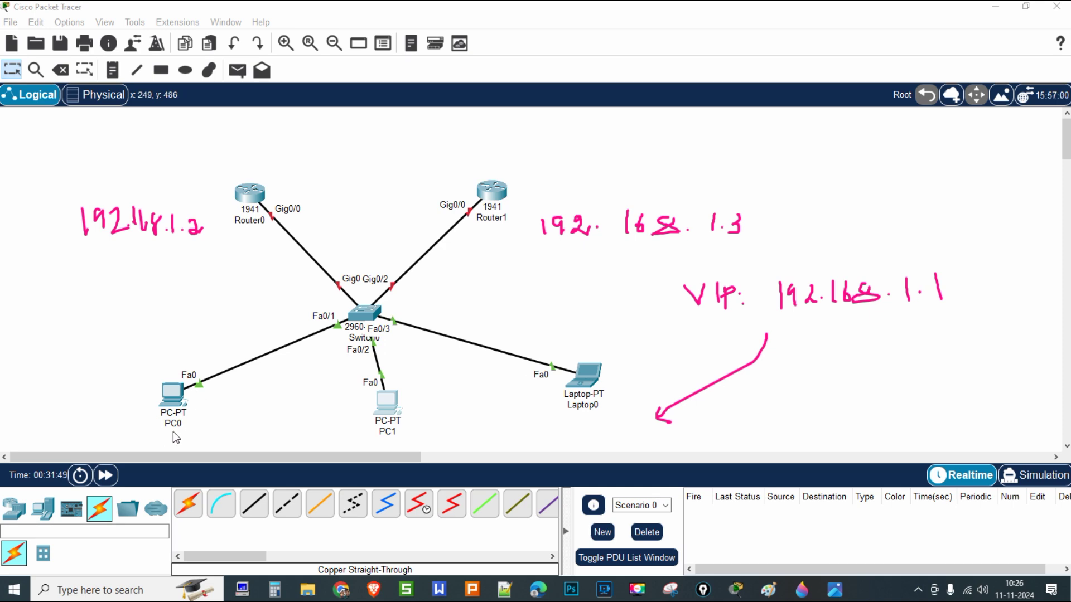
Clear the handwritten annotations and set PC0's static IPv4 address to 192.168.1.4.
{"action": "left_click", "coordinate": [173, 394]}
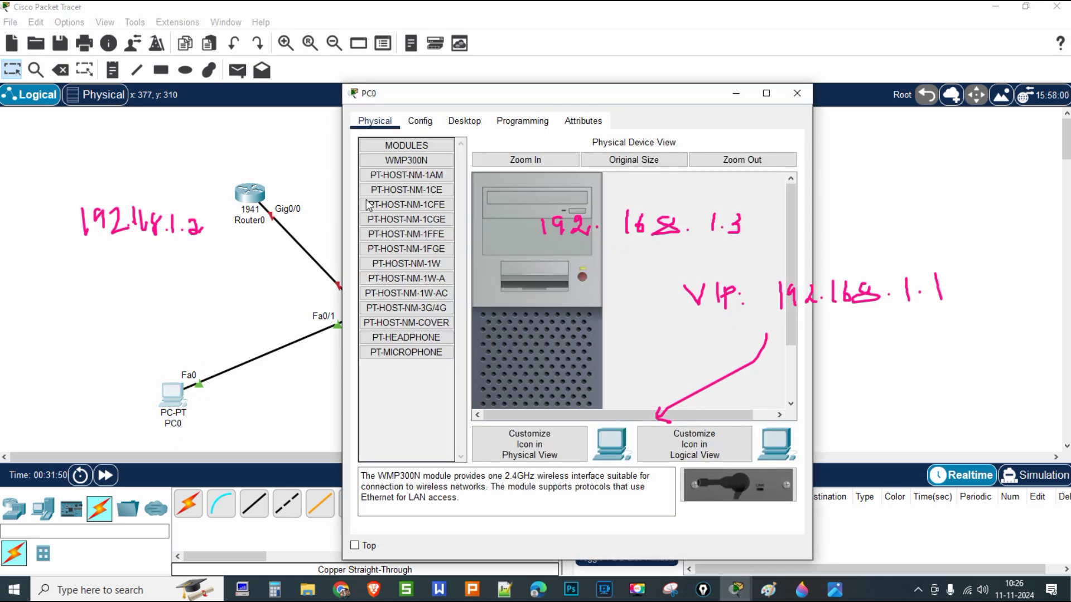
{"action": "left_click", "coordinate": [463, 120]}
{"action": "left_click", "coordinate": [403, 172]}
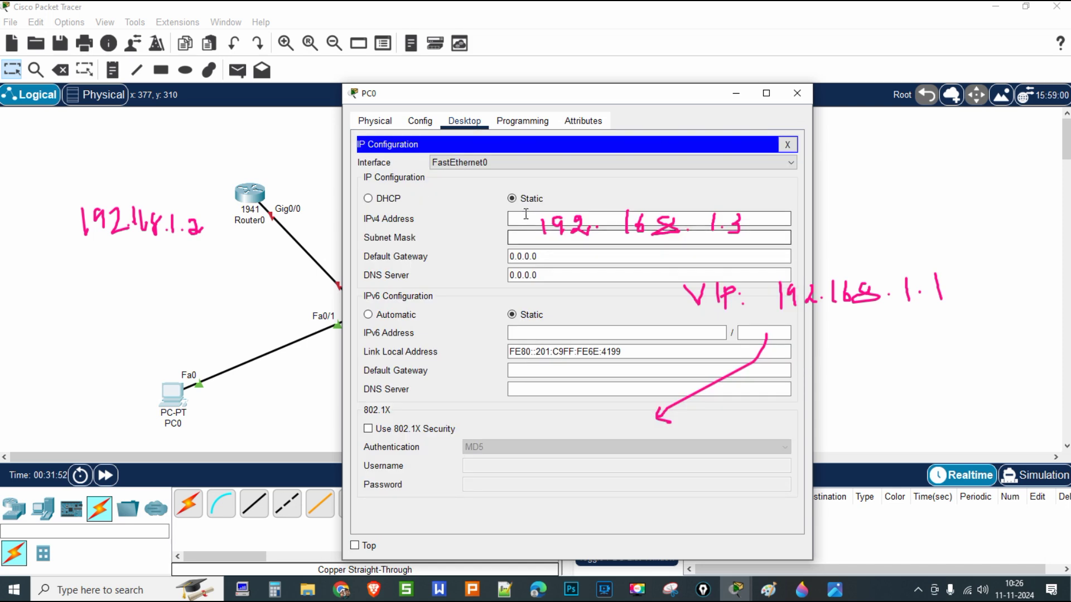
{"action": "left_click_drag", "start_coordinate": [525, 100], "coordinate": [321, 115]}
{"action": "left_click", "coordinate": [346, 233]}
{"action": "type", "text": "192.168"}
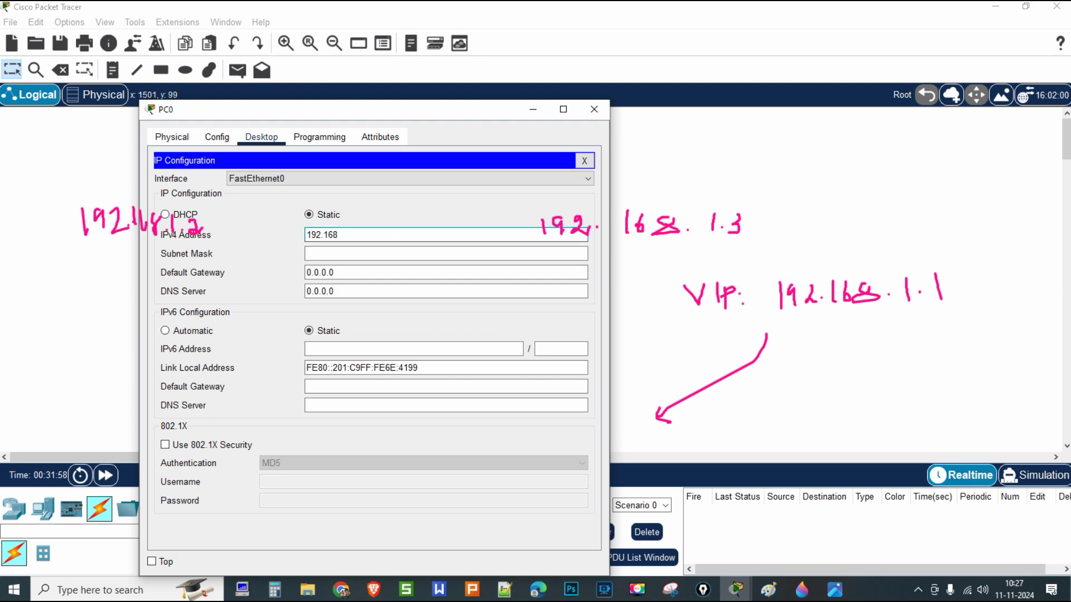
{"action": "key", "text": "Escape"}
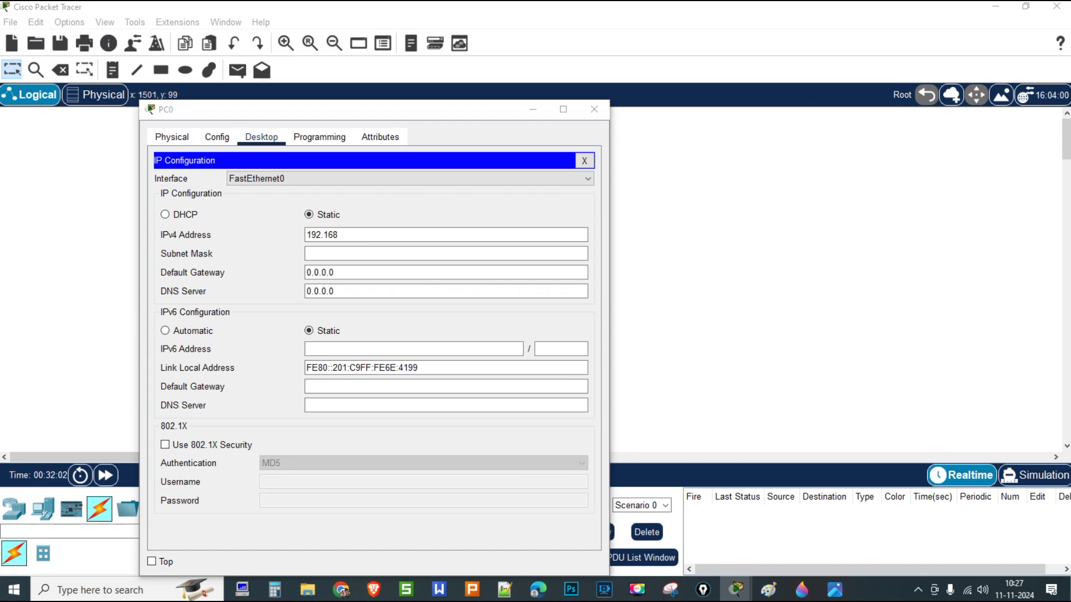
{"action": "left_click", "coordinate": [330, 235]}
{"action": "type", "text": "192.168.1.4"}
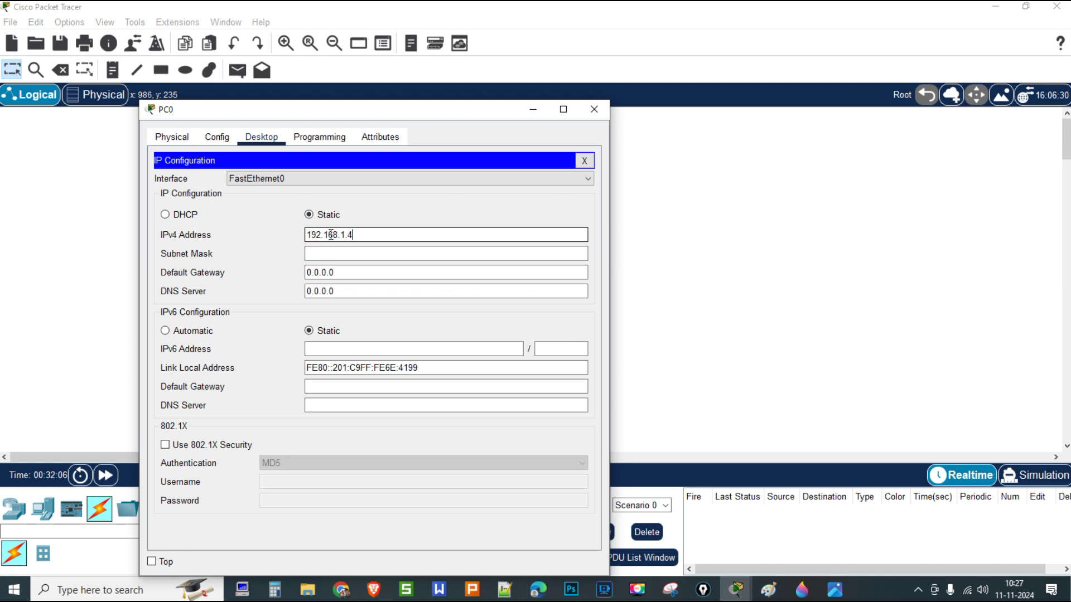
Give PC0 the subnet mask 255.255.255.0 and default gateway 192.168.1.1, and copy its IPv4 address for reuse.
{"action": "key", "text": "Tab"}
{"action": "key", "text": "Tab"}
{"action": "type", "text": "19"}
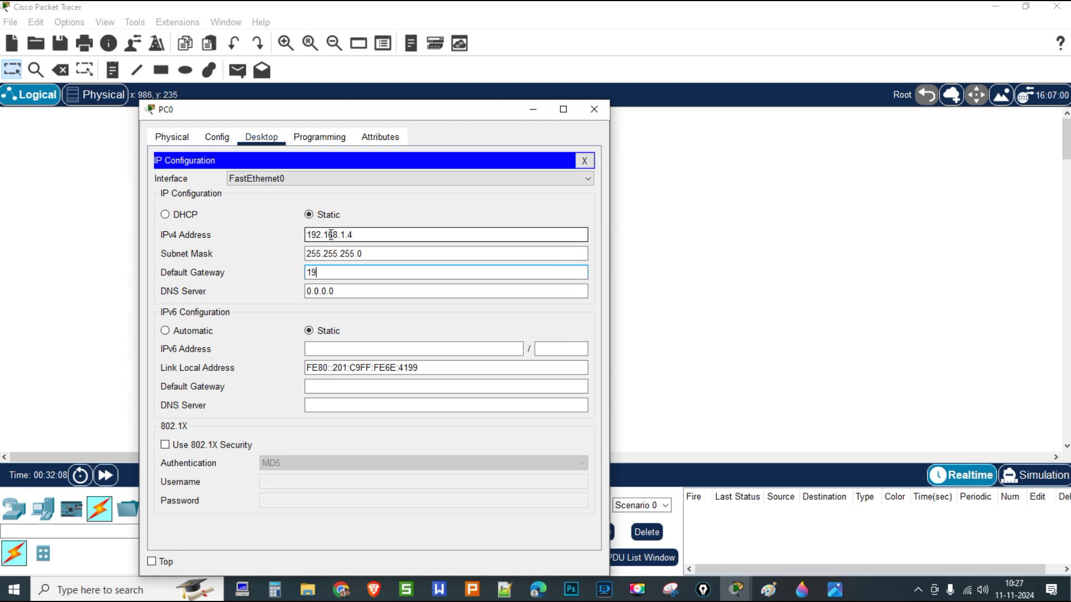
{"action": "type", "text": "2.168.1"}
{"action": "triple_click", "coordinate": [330, 235]}
{"action": "key", "text": "ctrl+c"}
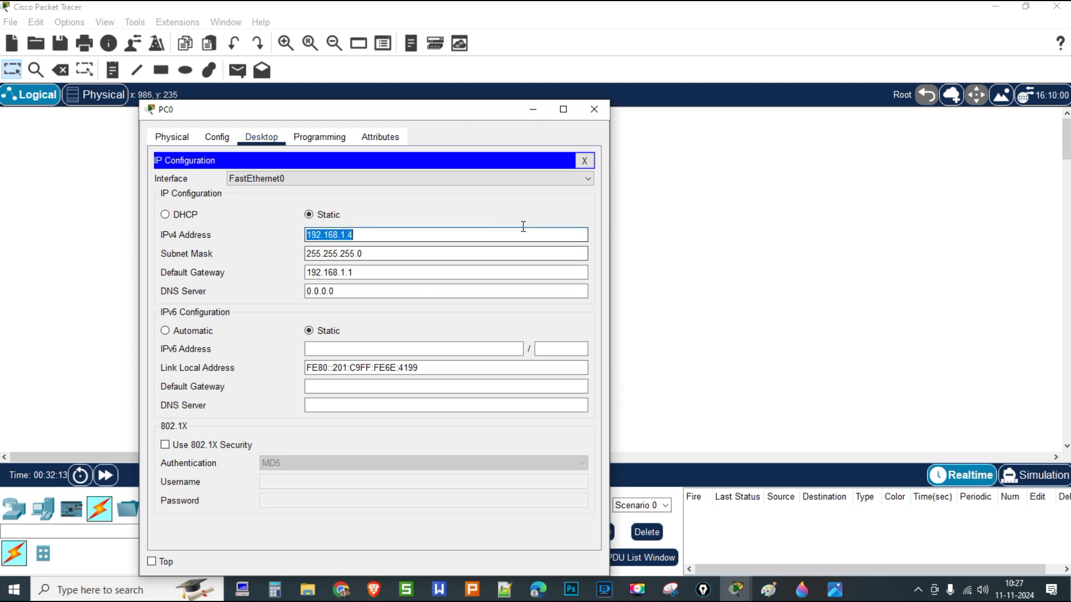
{"action": "left_click", "coordinate": [594, 109]}
Configure PC1 with static IPv4 address 192.168.1.5, subnet mask 255.255.255.0 and the same default gateway as PC0.
{"action": "left_click", "coordinate": [392, 407]}
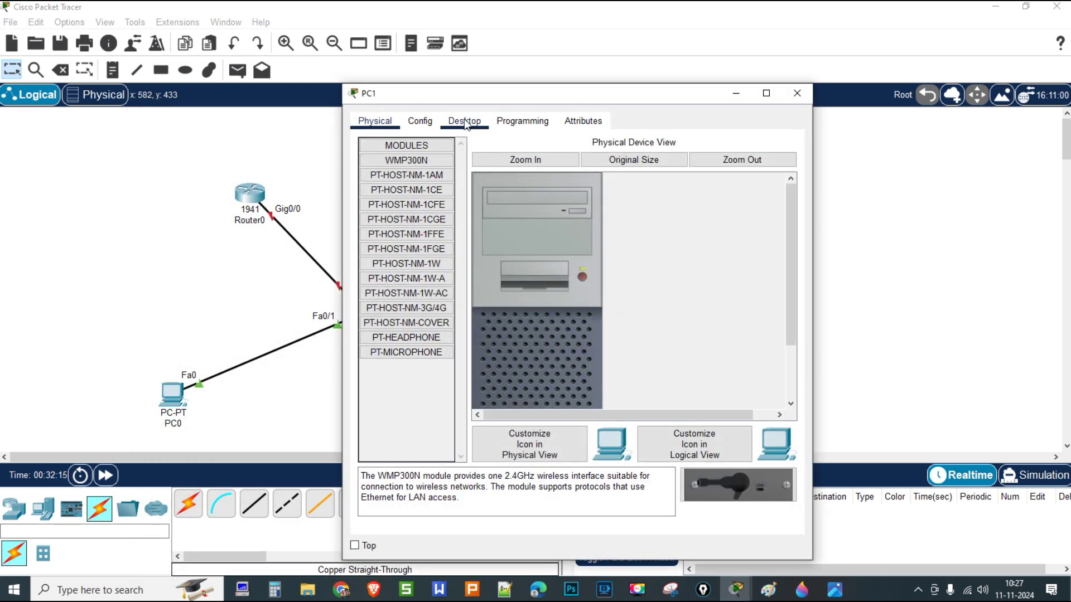
{"action": "left_click", "coordinate": [466, 121]}
{"action": "left_click", "coordinate": [401, 167]}
{"action": "left_click", "coordinate": [527, 218]}
{"action": "key", "text": "ctrl+v"}
{"action": "double_click", "coordinate": [552, 218]}
{"action": "type", "text": "5"}
{"action": "key", "text": "Tab"}
{"action": "key", "text": "Tab"}
{"action": "key", "text": "ctrl+v"}
{"action": "key", "text": "BackSpace"}
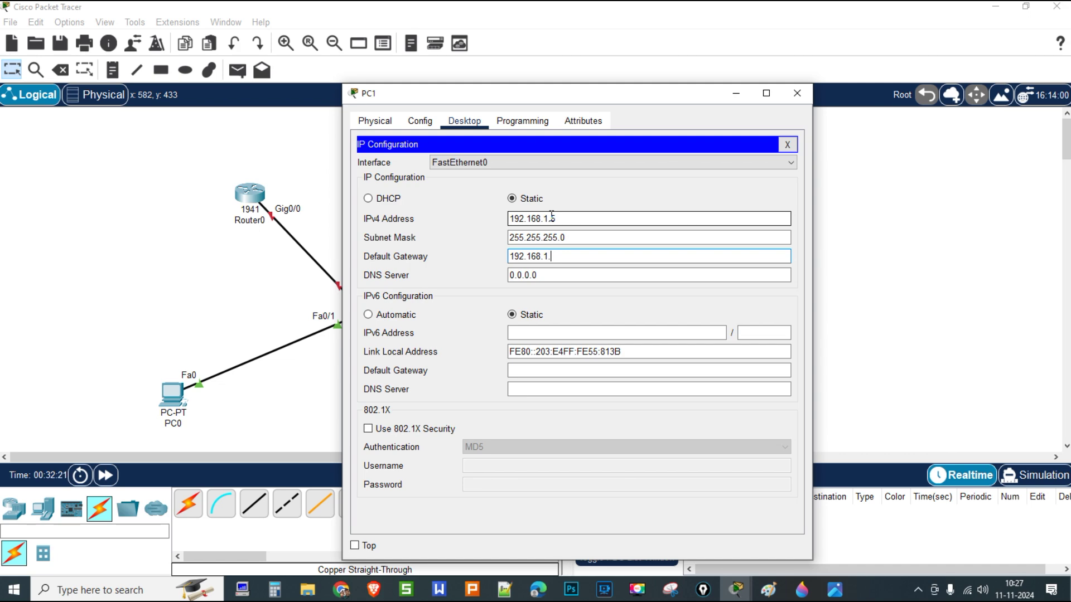
{"action": "left_click", "coordinate": [801, 93]}
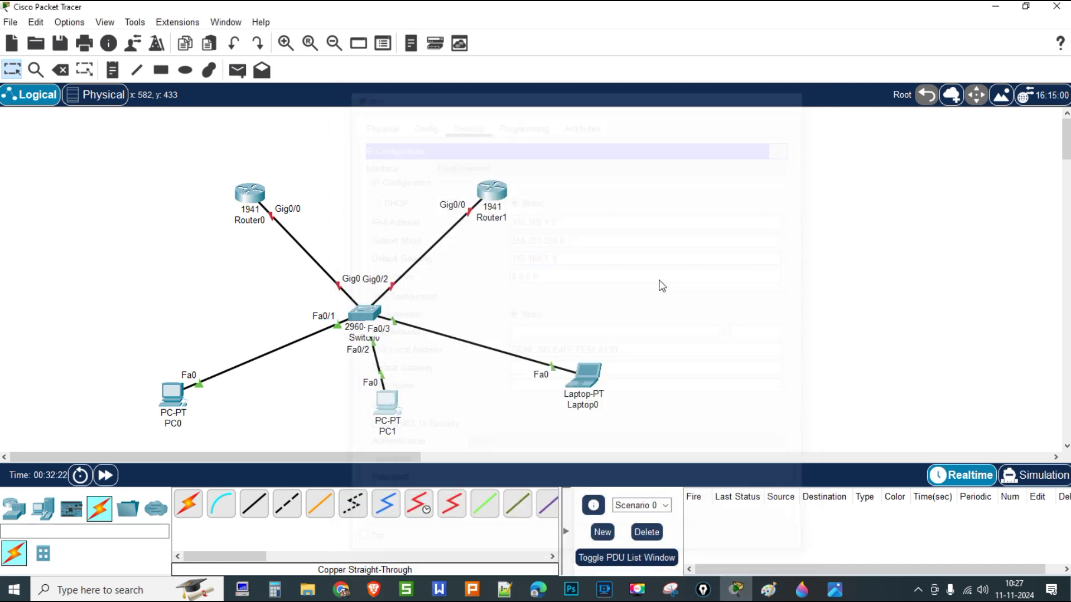
Configure Laptop0 with static IPv4 address 192.168.1.6, subnet mask 255.255.255.0 and default gateway 192.168.1.1.
{"action": "left_click", "coordinate": [590, 377]}
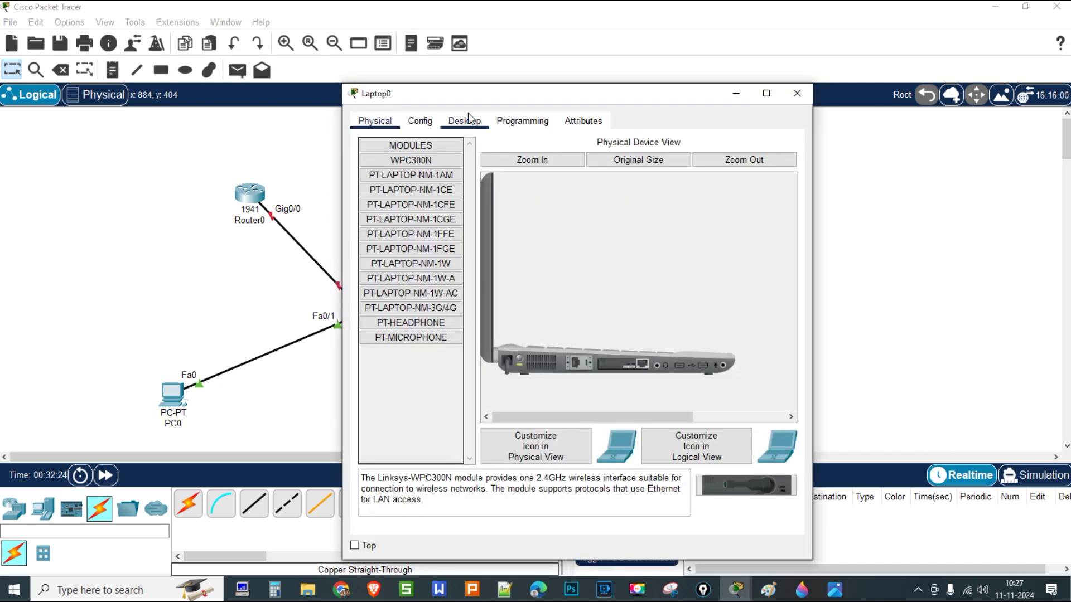
{"action": "left_click", "coordinate": [464, 121]}
{"action": "left_click", "coordinate": [399, 174]}
{"action": "left_click", "coordinate": [531, 219]}
{"action": "key", "text": "ctrl+v"}
{"action": "type", "text": "6"}
{"action": "key", "text": "Tab"}
{"action": "key", "text": "Tab"}
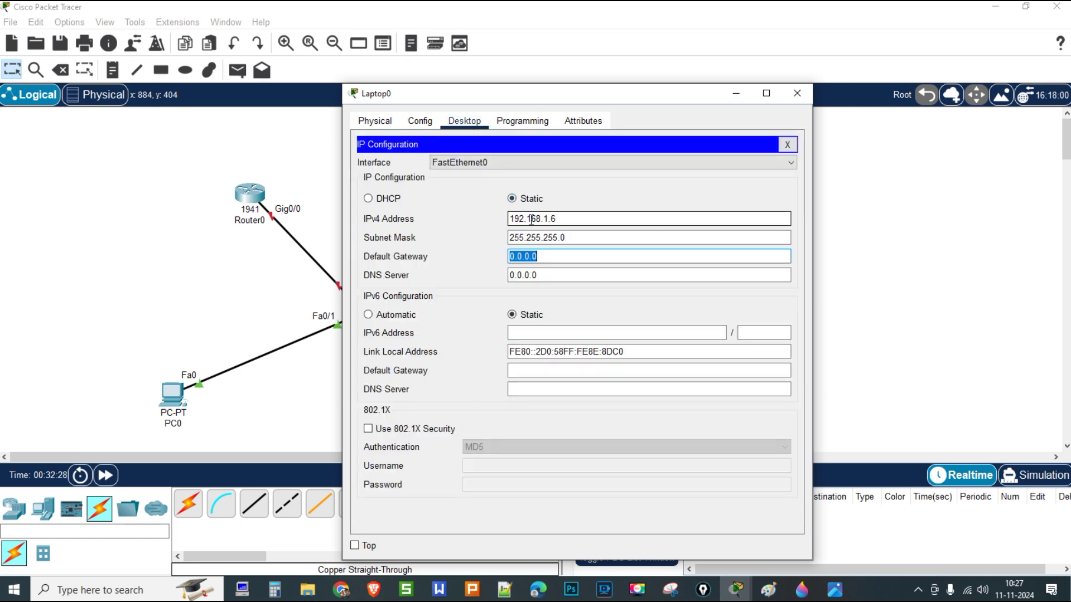
{"action": "type", "text": "192.168.1."}
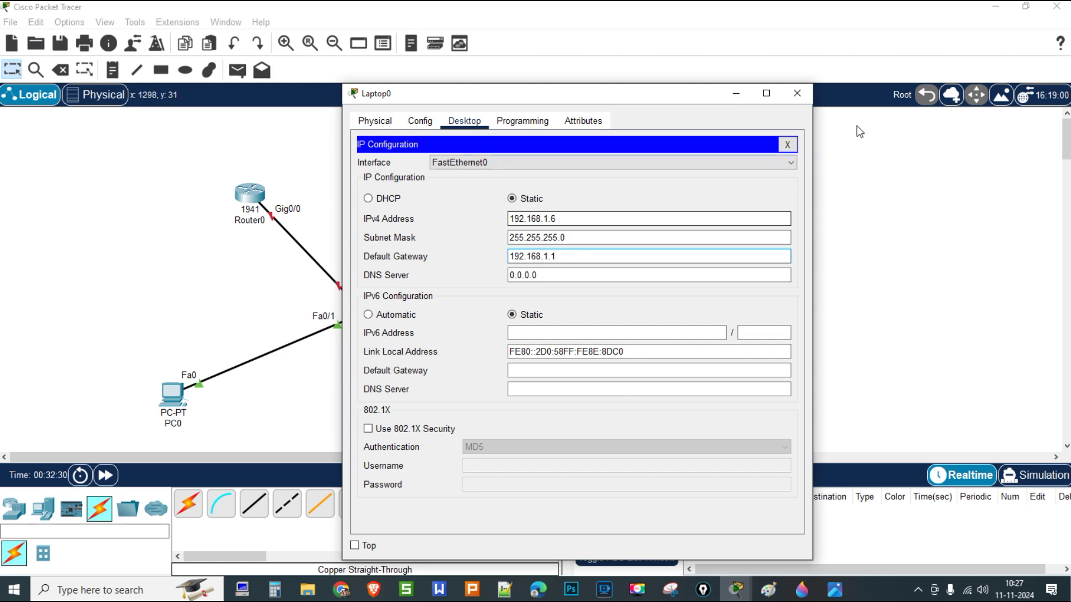
{"action": "left_click", "coordinate": [796, 94]}
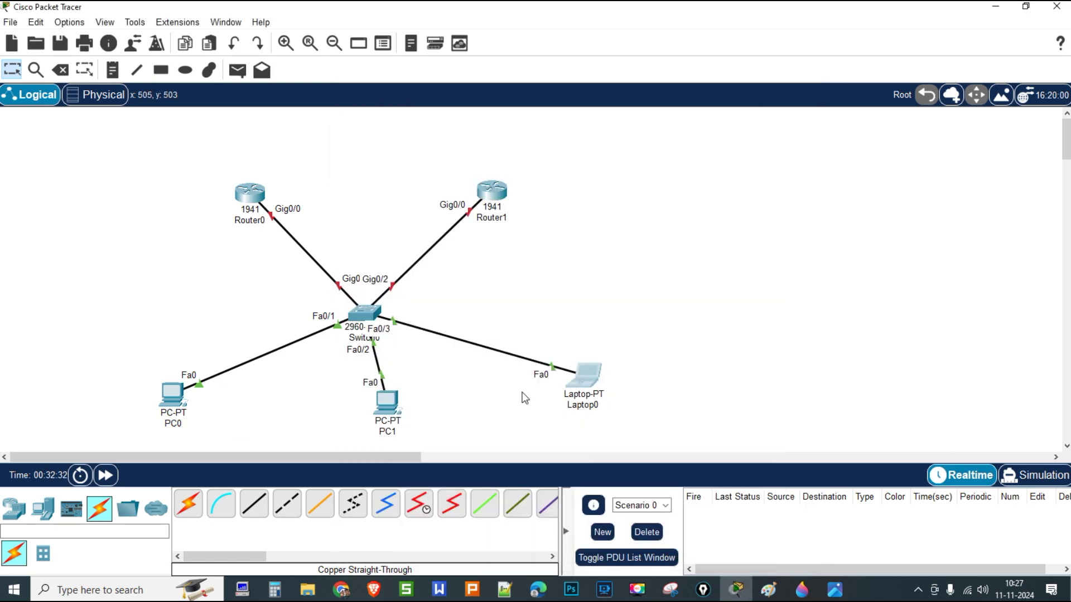
Fast-forward the network time and test connectivity with simple PDUs from PC0 to PC1 and from PC0 to Laptop0.
{"action": "left_click", "coordinate": [113, 476]}
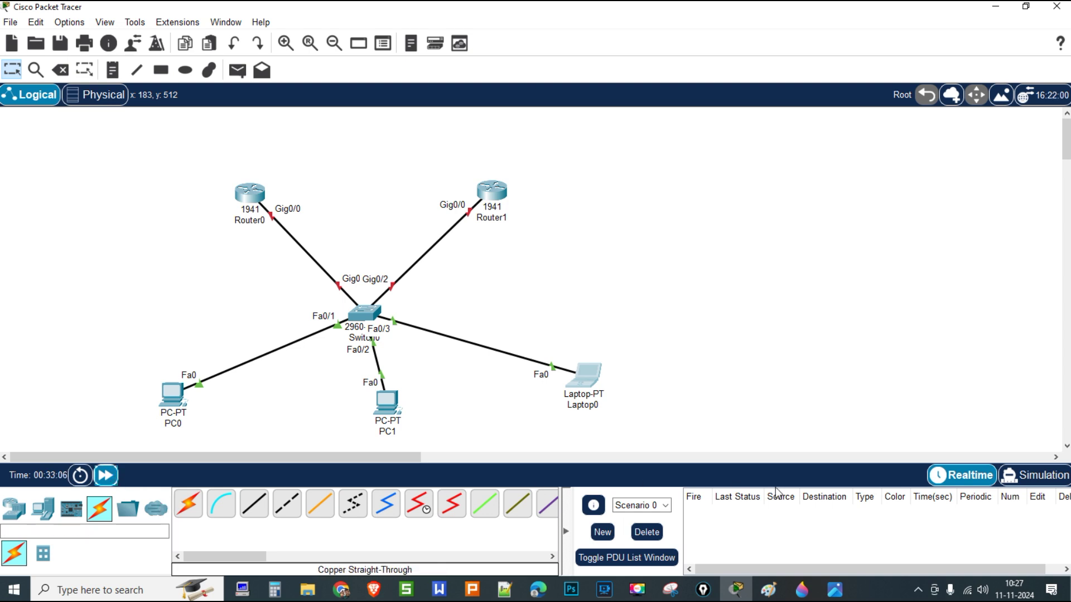
{"action": "left_click", "coordinate": [237, 71]}
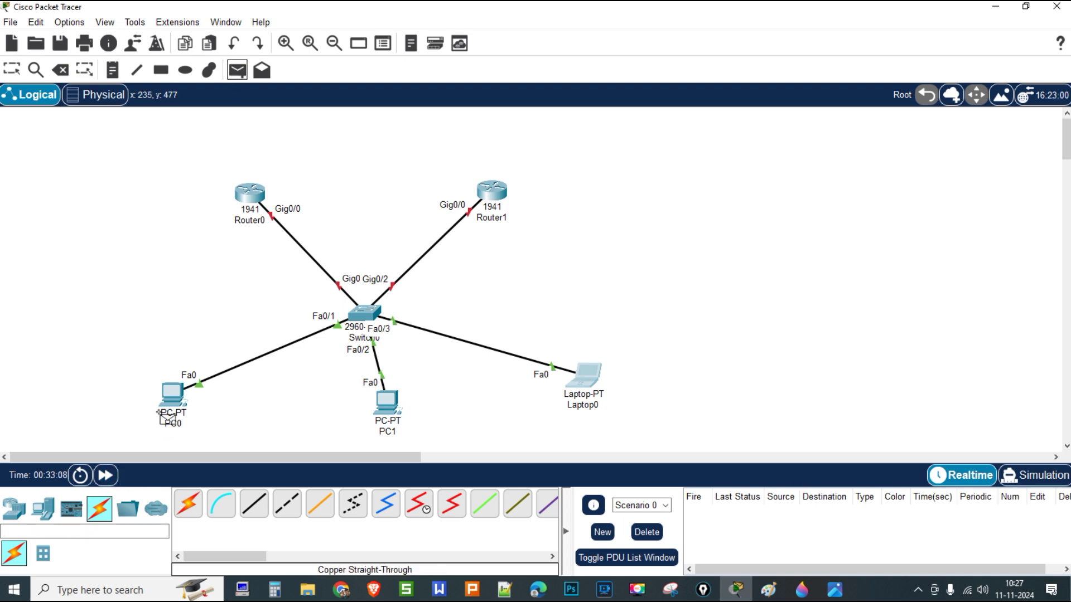
{"action": "left_click", "coordinate": [173, 394]}
{"action": "left_click", "coordinate": [381, 412]}
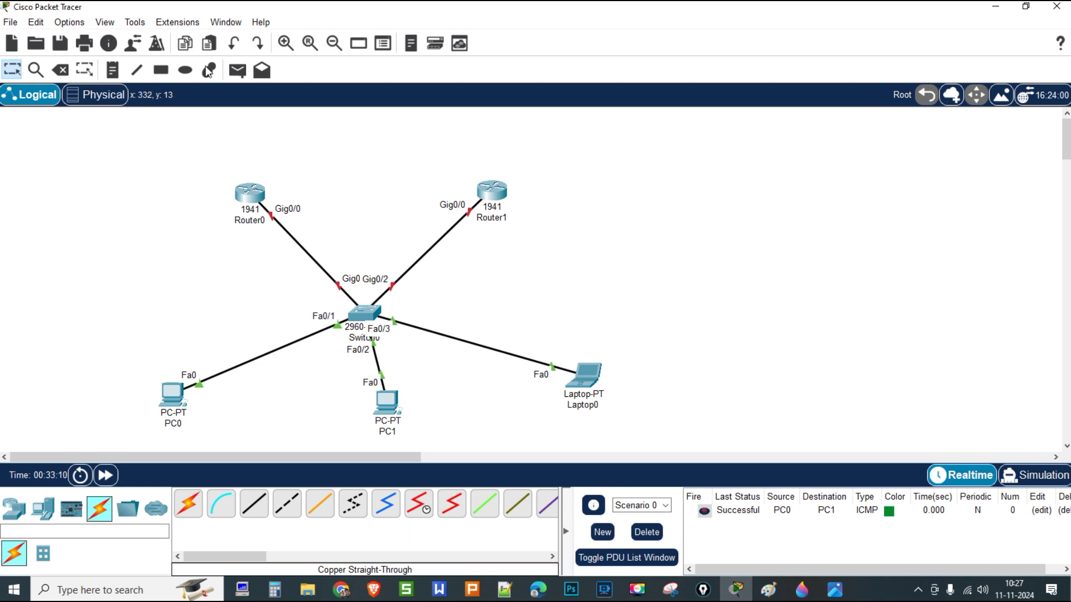
{"action": "left_click", "coordinate": [237, 71]}
{"action": "left_click", "coordinate": [172, 395]}
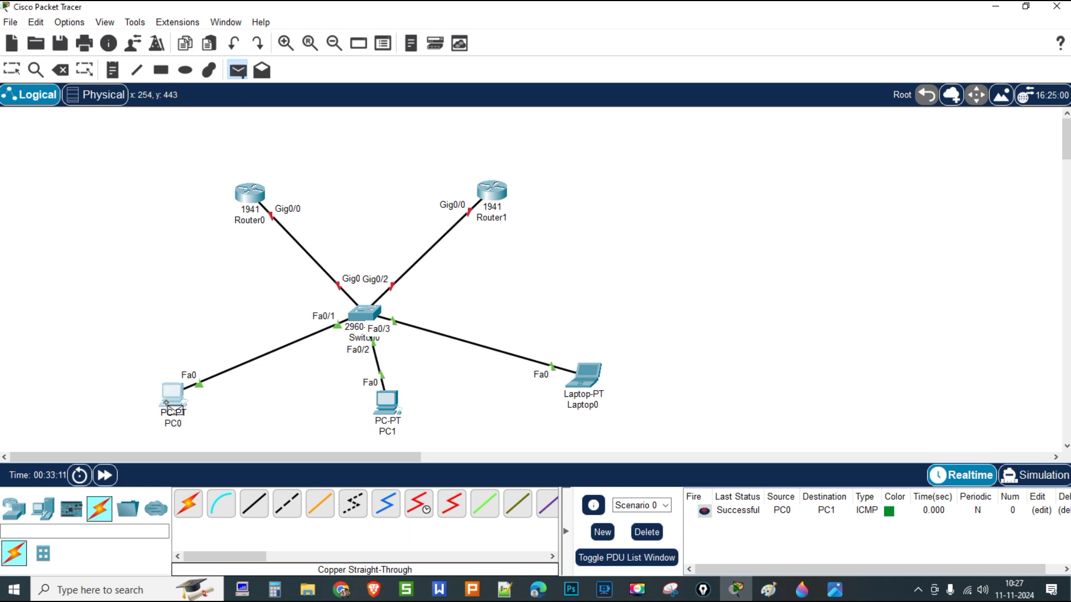
{"action": "left_click", "coordinate": [581, 380]}
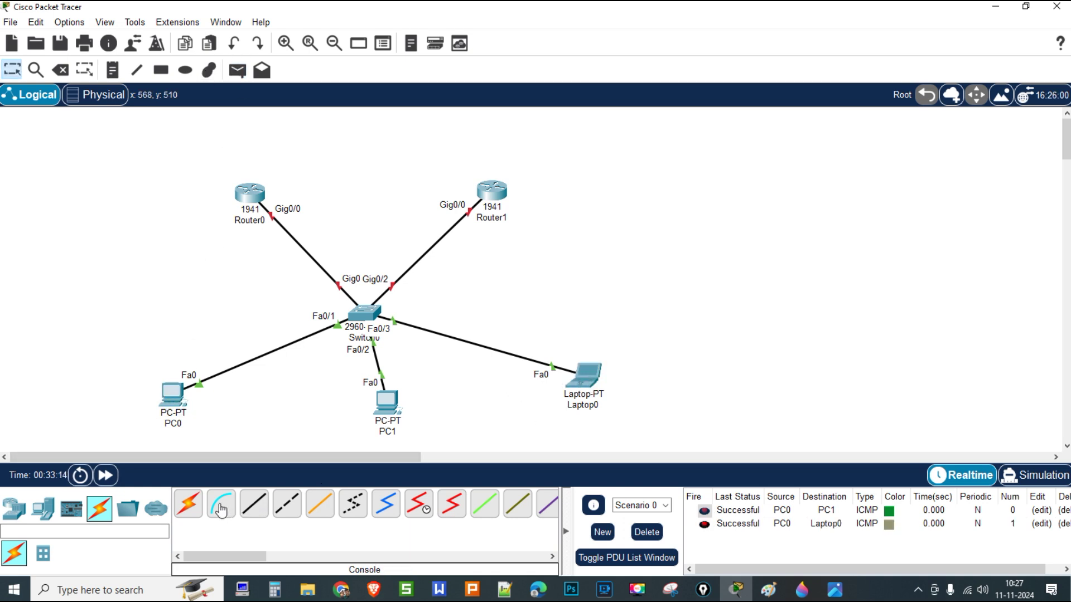
Test connectivity with a simple PDU from PC1 to Laptop0.
{"action": "left_click", "coordinate": [237, 71]}
{"action": "left_click", "coordinate": [387, 403]}
{"action": "left_click", "coordinate": [587, 382]}
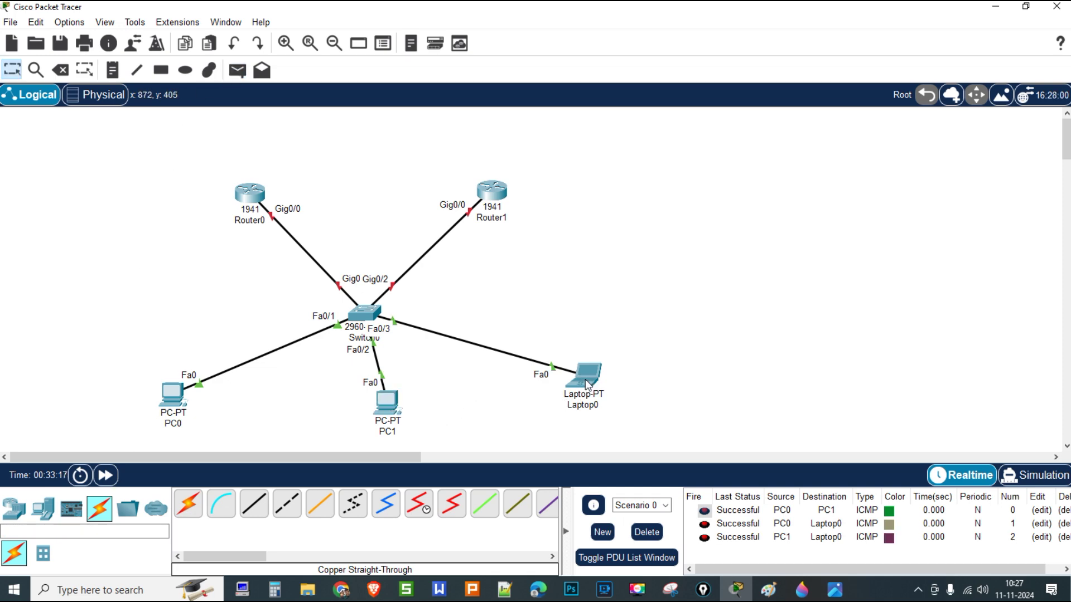
Open Router0's command-line interface and decline the initial configuration dialog to reach the user prompt.
{"action": "left_click", "coordinate": [258, 199]}
{"action": "left_click", "coordinate": [455, 121]}
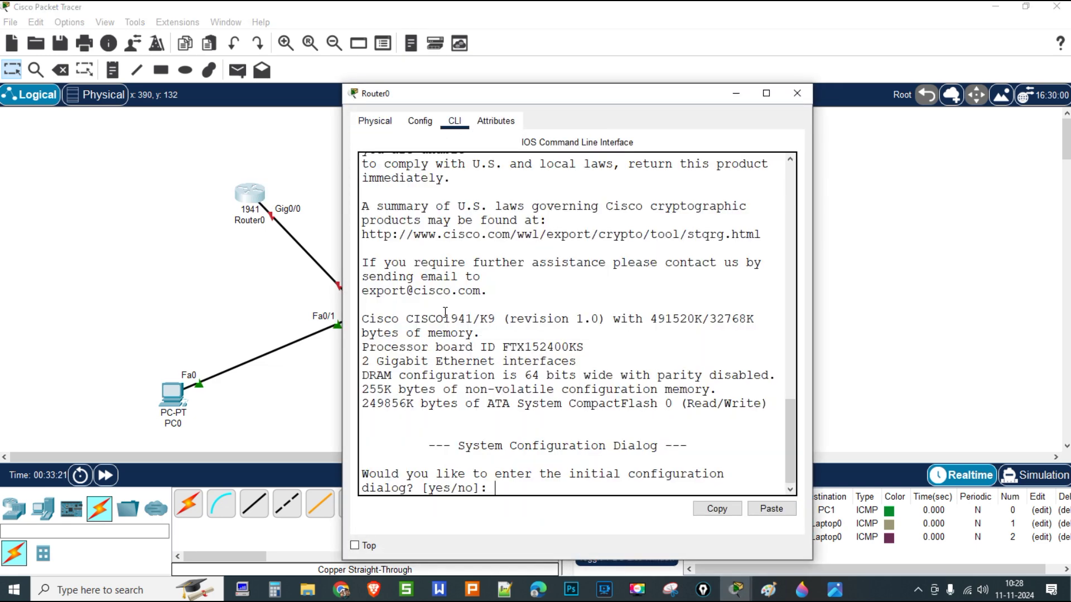
{"action": "type", "text": "no"}
{"action": "key", "text": "Return"}
{"action": "key", "text": "Return"}
{"action": "key", "text": "Return"}
{"action": "key", "text": "Return"}
{"action": "key", "text": "Return"}
{"action": "key", "text": "Return"}
{"action": "key", "text": "Return"}
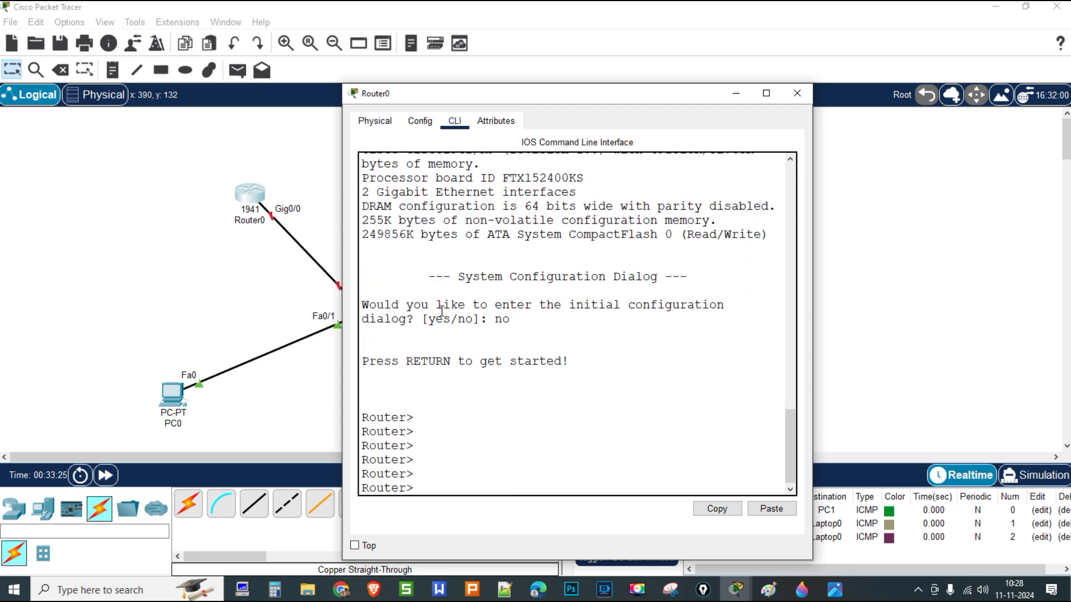
Enter privileged EXEC mode and global configuration mode on Router0.
{"action": "type", "text": "enable"}
{"action": "key", "text": "Return"}
{"action": "key", "text": "Return"}
{"action": "key", "text": "Return"}
{"action": "key", "text": "Return"}
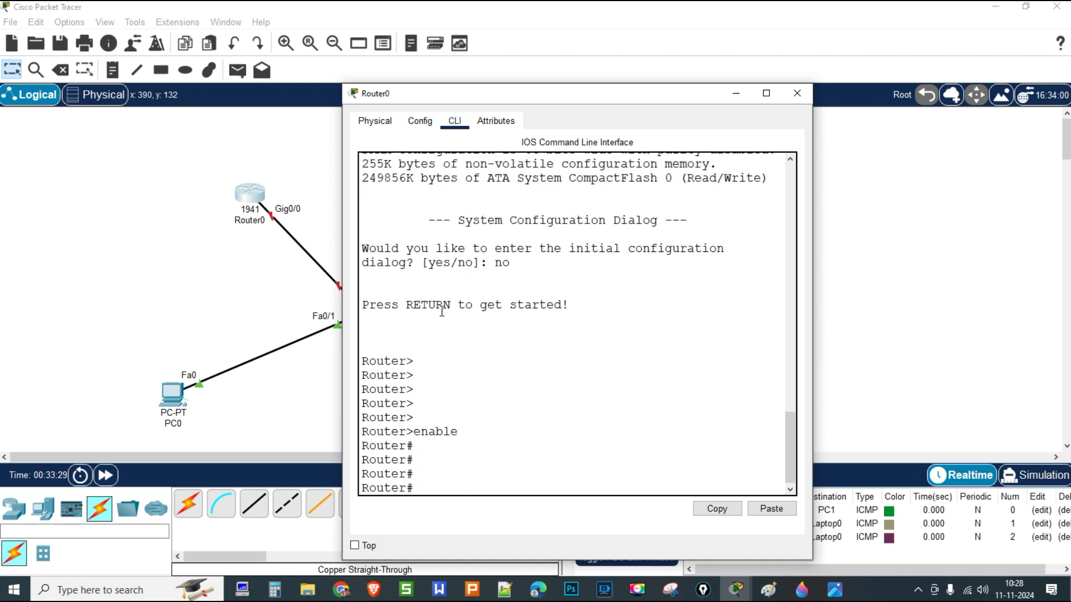
{"action": "key", "text": "Return"}
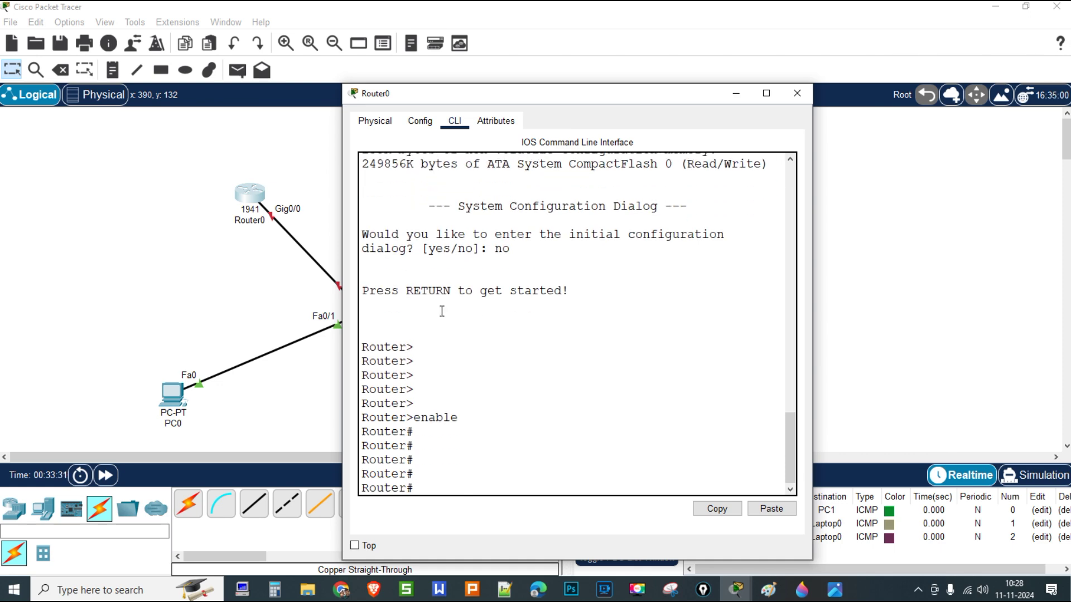
{"action": "type", "text": "conf ter"}
{"action": "key", "text": "Return"}
{"action": "key", "text": "Return"}
{"action": "key", "text": "Return"}
Assign IP address 192.168.1.2 with subnet mask 255.255.255.0 to Router0's interface g0/0.
{"action": "type", "text": "int"}
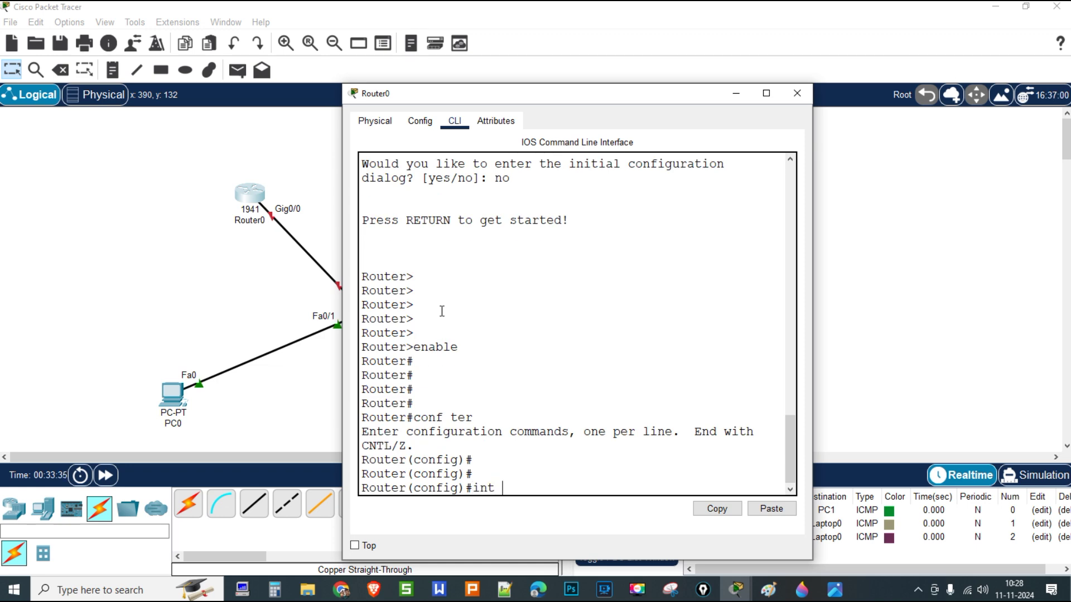
{"action": "type", "text": " g0/0"}
{"action": "key", "text": "Return"}
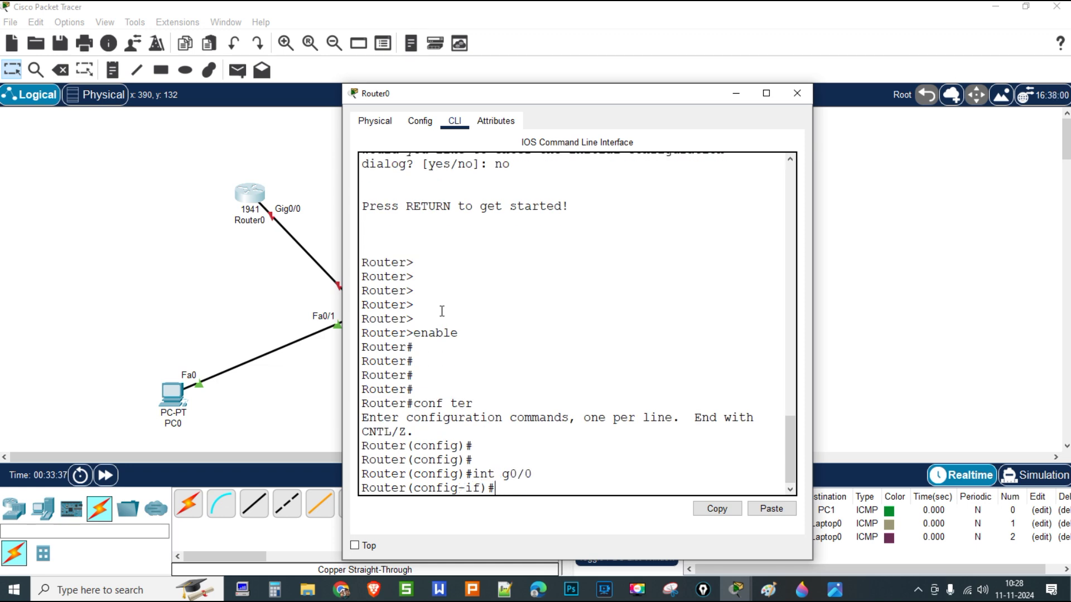
{"action": "type", "text": "i"}
{"action": "type", "text": "p add"}
{"action": "key", "text": "Tab"}
{"action": "type", "text": "192.168.1.2 255.255.255.0"}
{"action": "key", "text": "Return"}
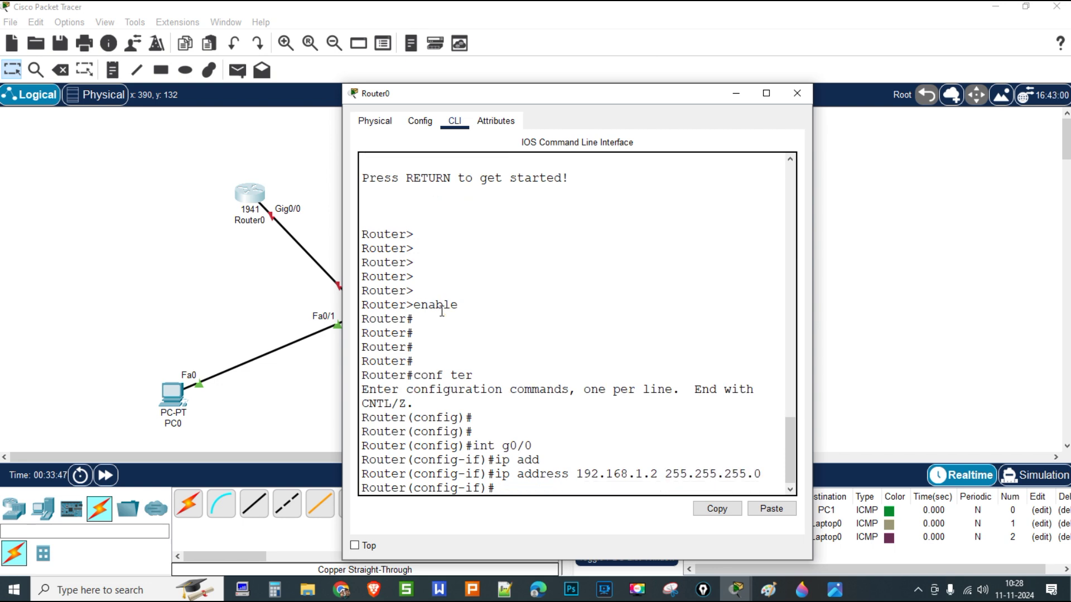
Enable Router0's g0/0 interface with no shutdown and close the router's window.
{"action": "type", "text": "no shutdeo"}
{"action": "key", "text": "BackSpace"}
{"action": "key", "text": "BackSpace"}
{"action": "type", "text": "wn"}
{"action": "key", "text": "Return"}
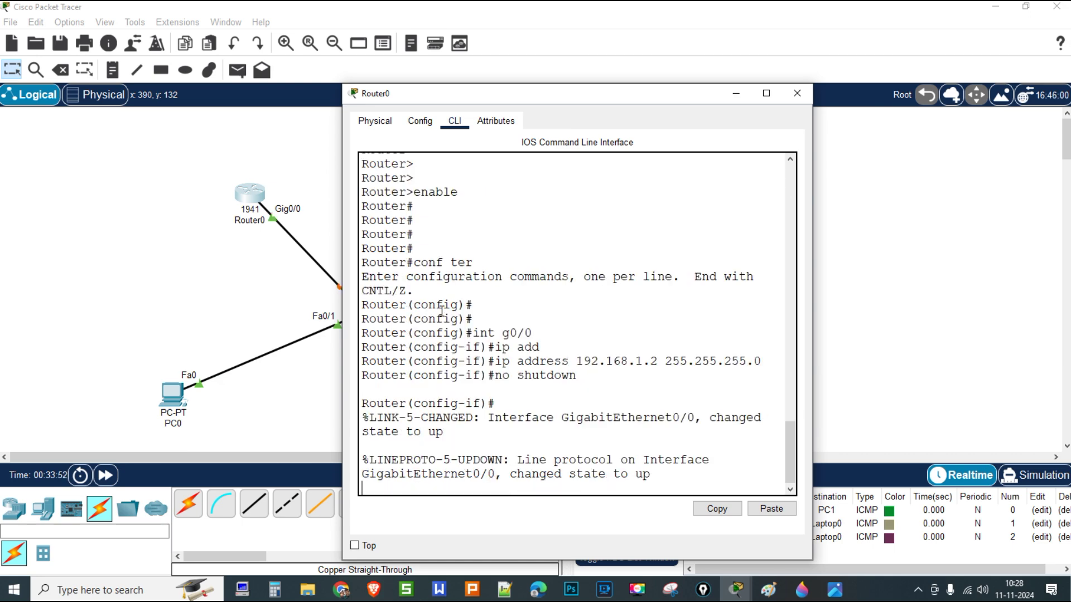
{"action": "left_click", "coordinate": [797, 93]}
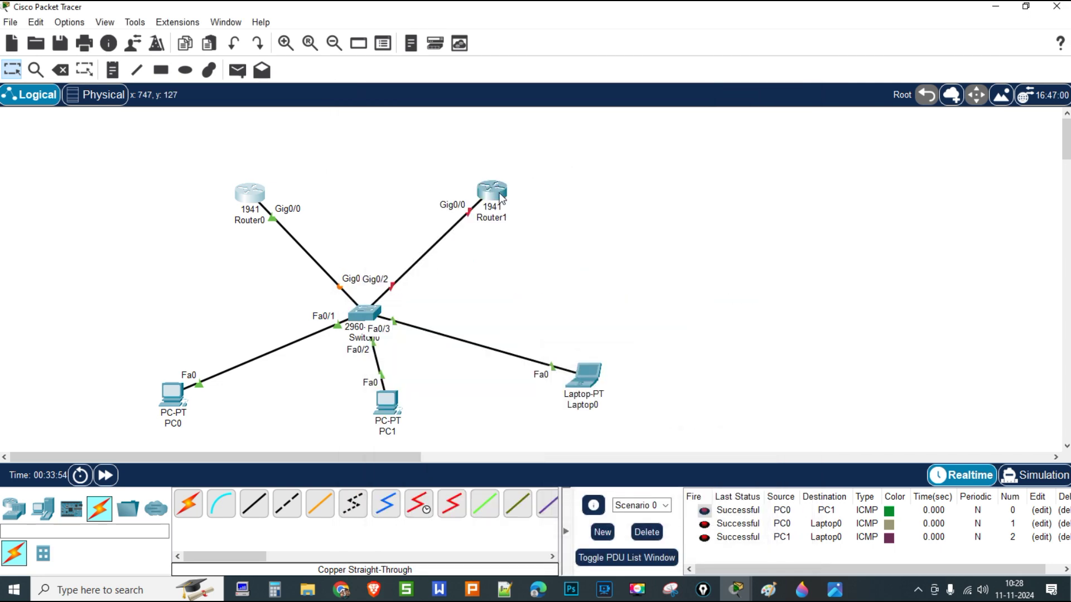
Open Router1's command-line interface beside the topology and decline the initial configuration dialog.
{"action": "left_click", "coordinate": [504, 194]}
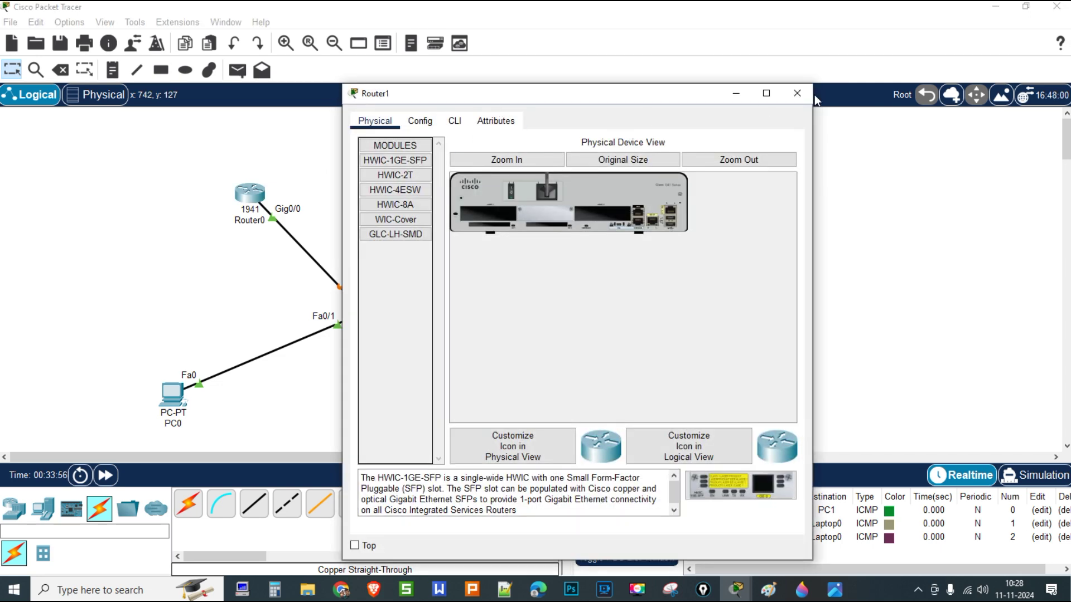
{"action": "left_click_drag", "start_coordinate": [664, 90], "coordinate": [899, 91]}
{"action": "left_click", "coordinate": [687, 123]}
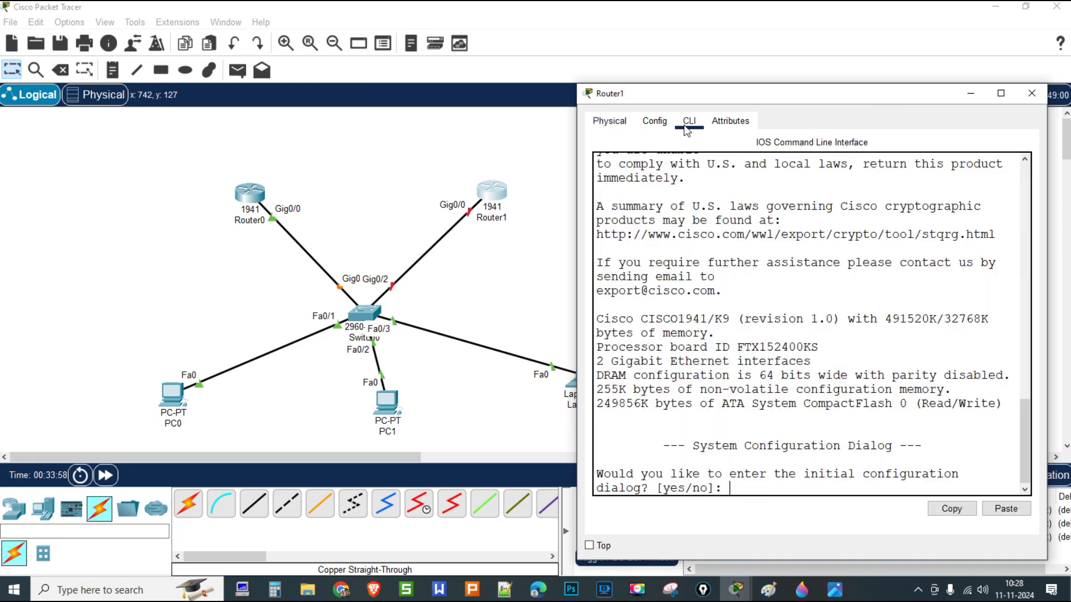
{"action": "type", "text": "no"}
{"action": "key", "text": "Return"}
{"action": "key", "text": "Return"}
{"action": "key", "text": "Return"}
{"action": "key", "text": "Return"}
{"action": "key", "text": "Return"}
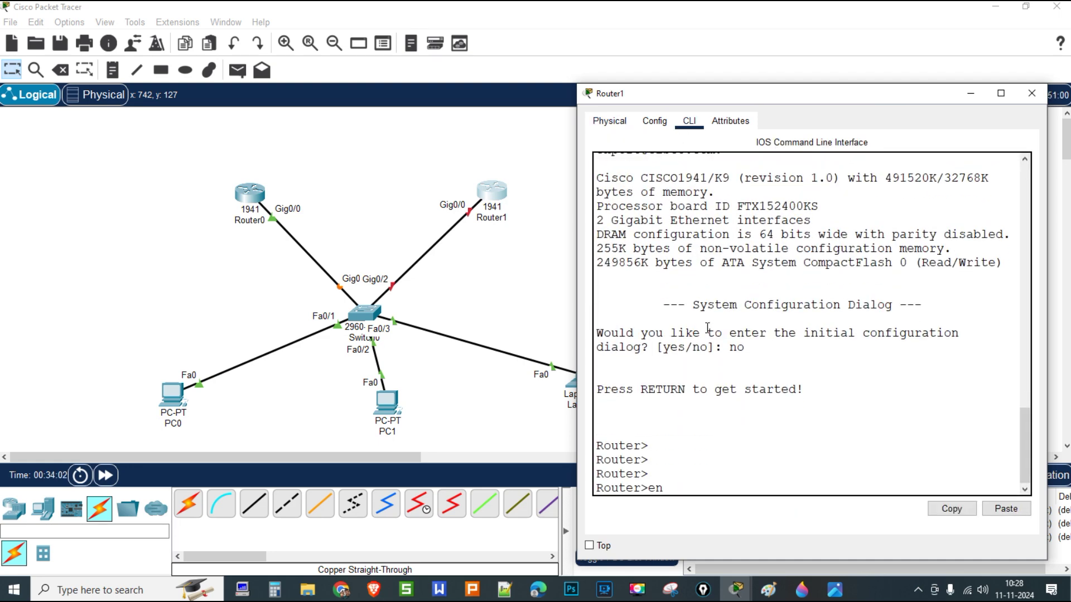
Enter privileged EXEC mode and global configuration mode on Router1.
{"action": "type", "text": "en"}
{"action": "key", "text": "Return"}
{"action": "key", "text": "Return"}
{"action": "key", "text": "Return"}
{"action": "type", "text": "conf ter"}
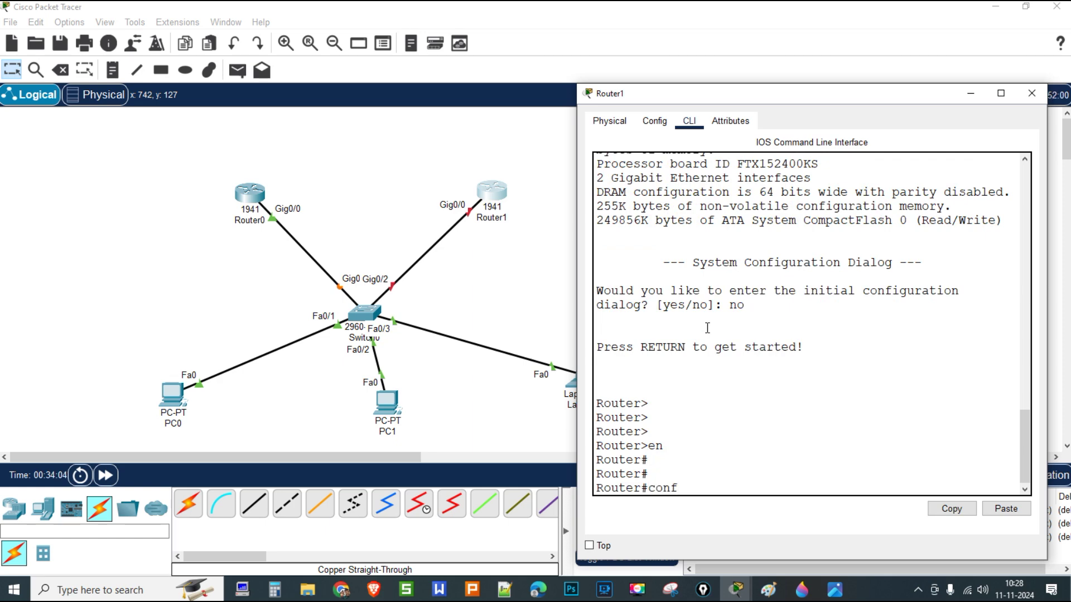
{"action": "key", "text": "Return"}
{"action": "key", "text": "Return"}
{"action": "key", "text": "Return"}
Assign IP address 192.168.1.3 with subnet mask 255.255.255.0 to Router1's interface g0/0.
{"action": "type", "text": "in"}
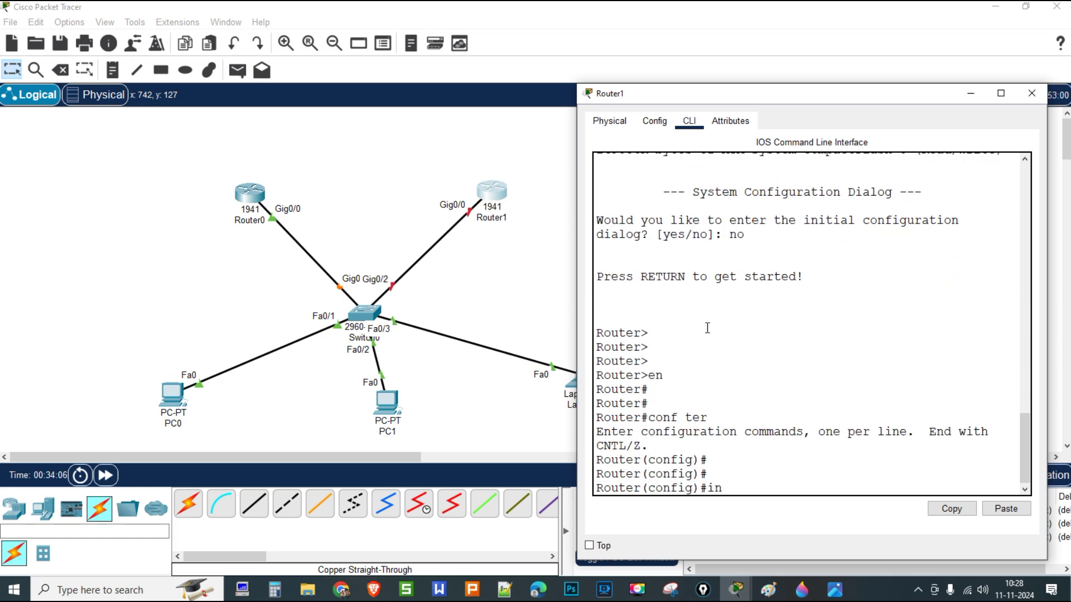
{"action": "type", "text": "t g0/0"}
{"action": "key", "text": "Return"}
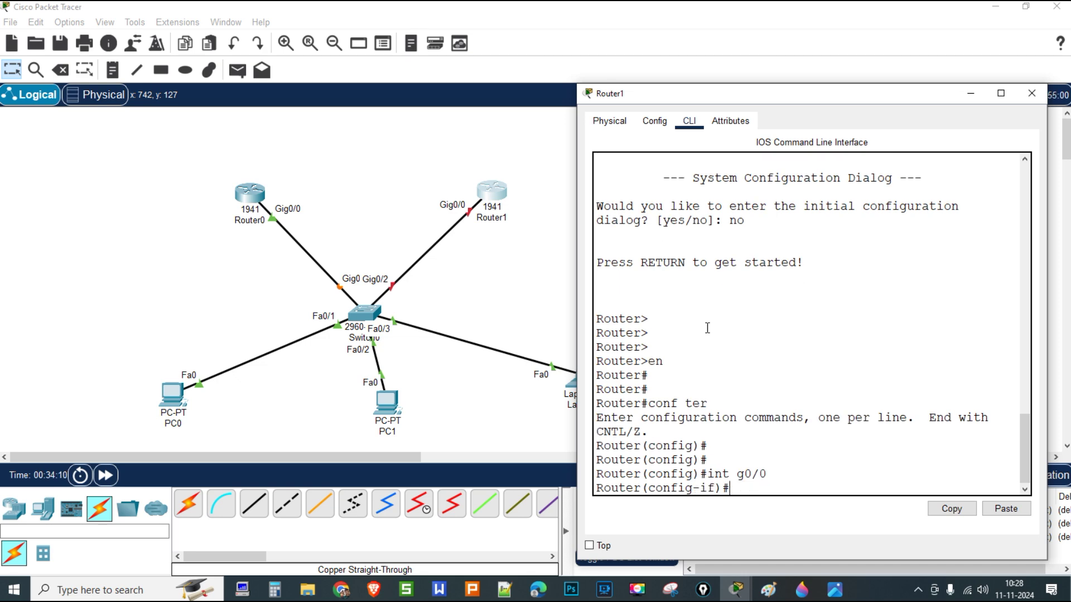
{"action": "type", "text": "ip add"}
{"action": "key", "text": "Tab"}
{"action": "type", "text": "192.168"}
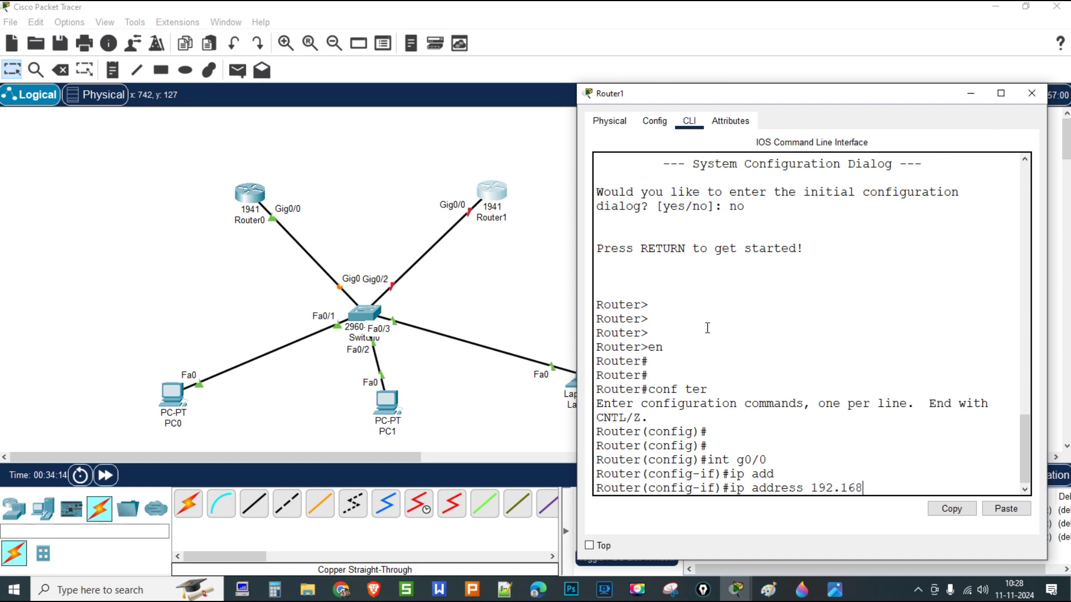
{"action": "type", "text": ".1.3 255.255.255.0"}
{"action": "key", "text": "Return"}
Enable Router1's g0/0 interface with no shutdown, leave configuration mode and put the router's window away.
{"action": "type", "text": "no sh"}
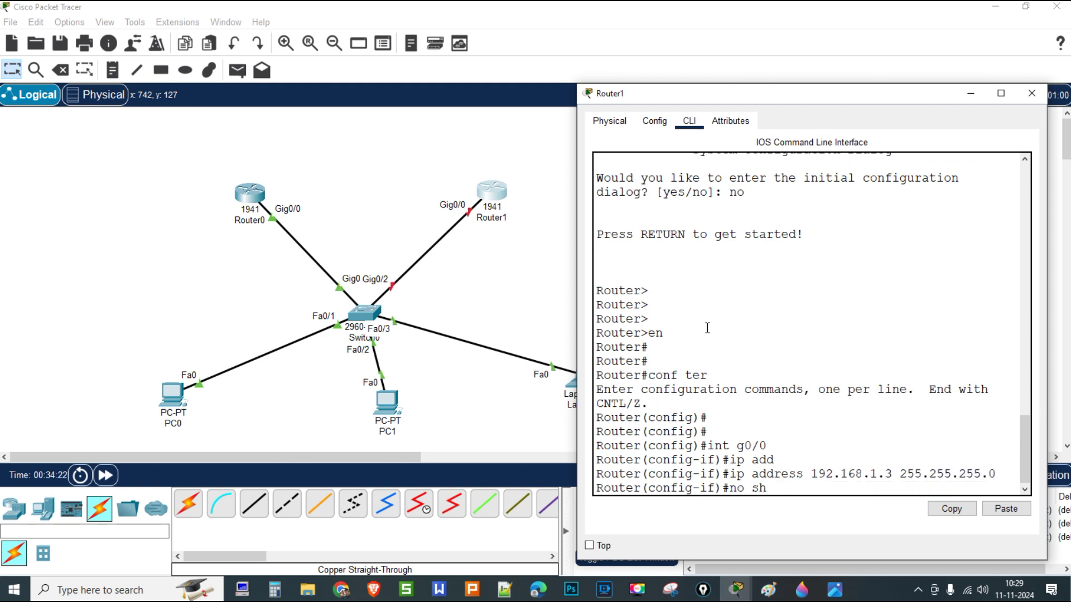
{"action": "type", "text": "u"}
{"action": "key", "text": "Tab"}
{"action": "key", "text": "Return"}
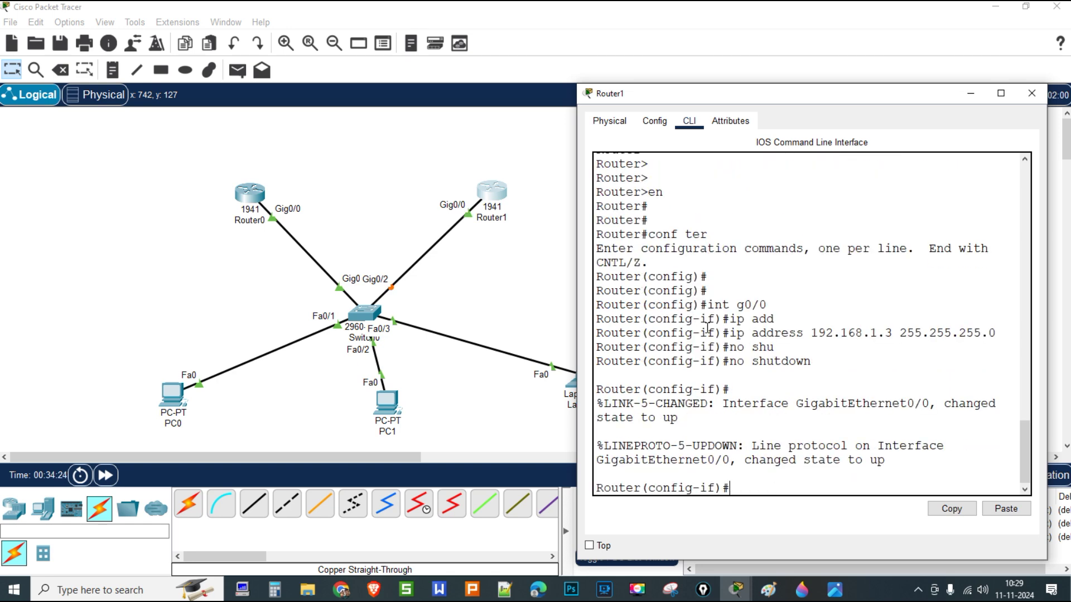
{"action": "key", "text": "ctrl+z"}
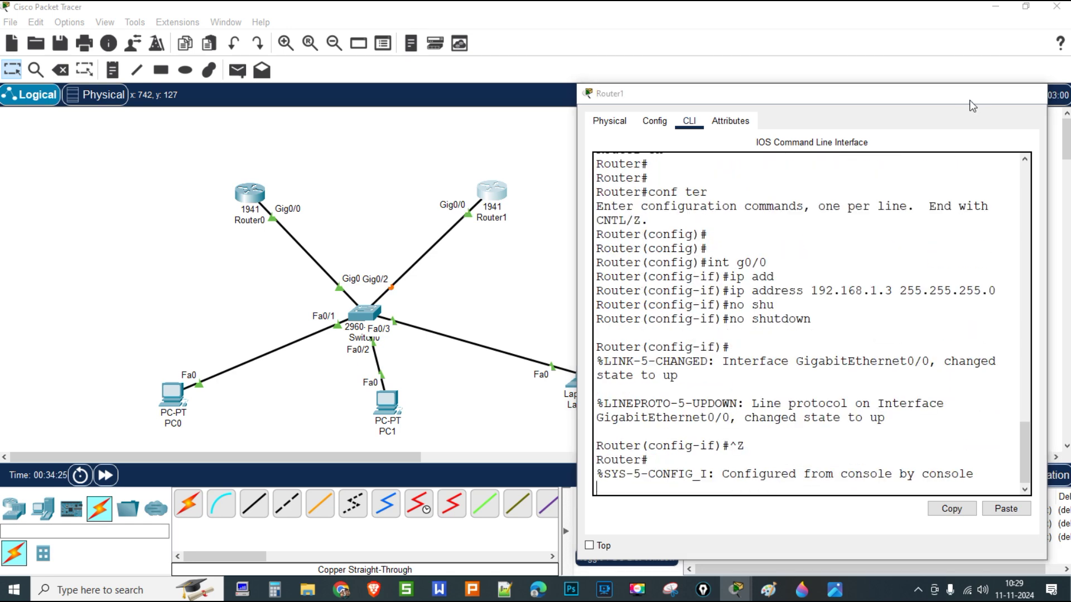
{"action": "left_click", "coordinate": [971, 93]}
{"action": "mouse_move", "coordinate": [252, 188]}
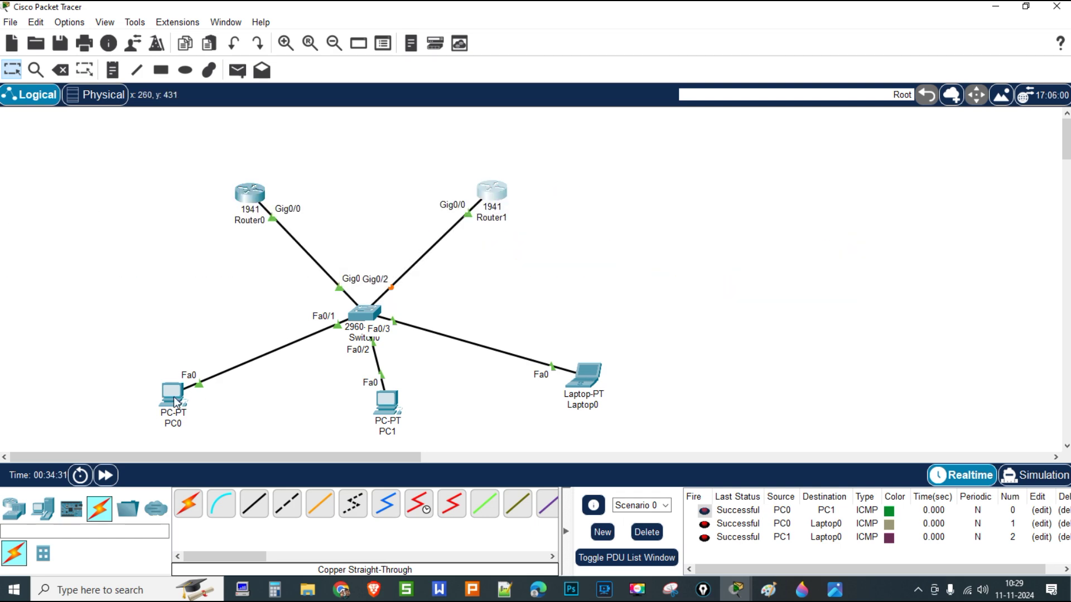
{"action": "mouse_move", "coordinate": [176, 401]}
{"action": "mouse_move", "coordinate": [581, 388]}
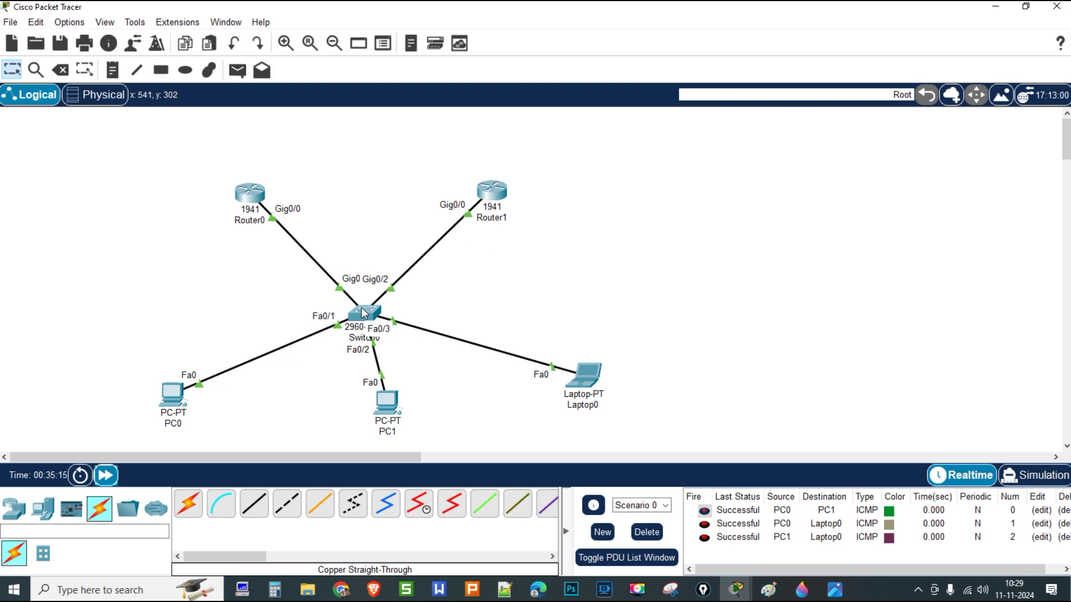
Configure HSRP group 1 with virtual IP 192.168.1.1 on Router0's g0/0 interface and close the router's window.
{"action": "left_click", "coordinate": [261, 199]}
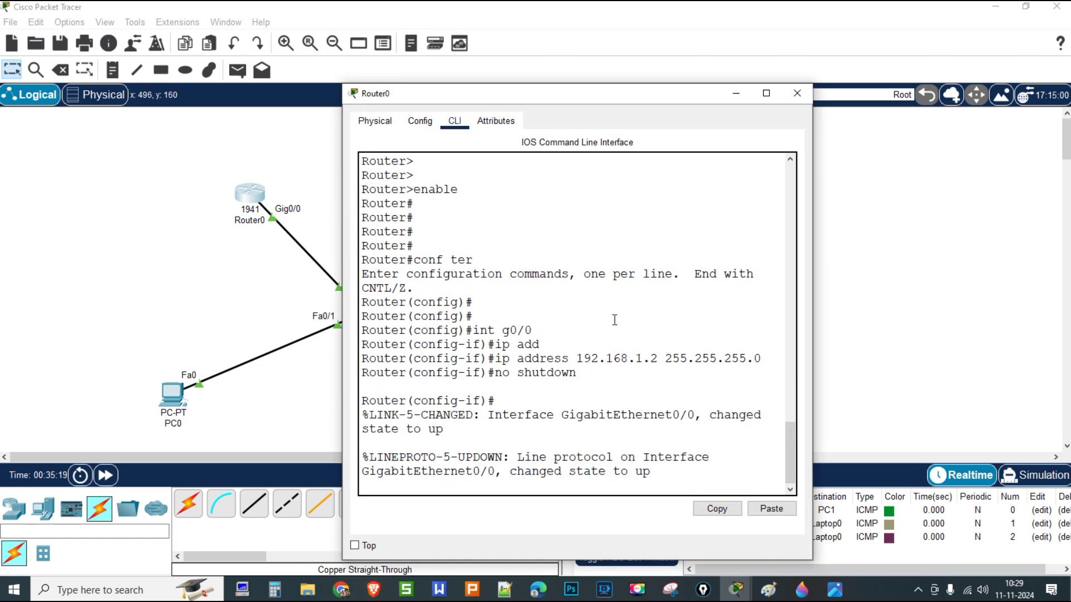
{"action": "key", "text": "Return"}
{"action": "key", "text": "Return"}
{"action": "key", "text": "Return"}
{"action": "key", "text": "Return"}
{"action": "key", "text": "Return"}
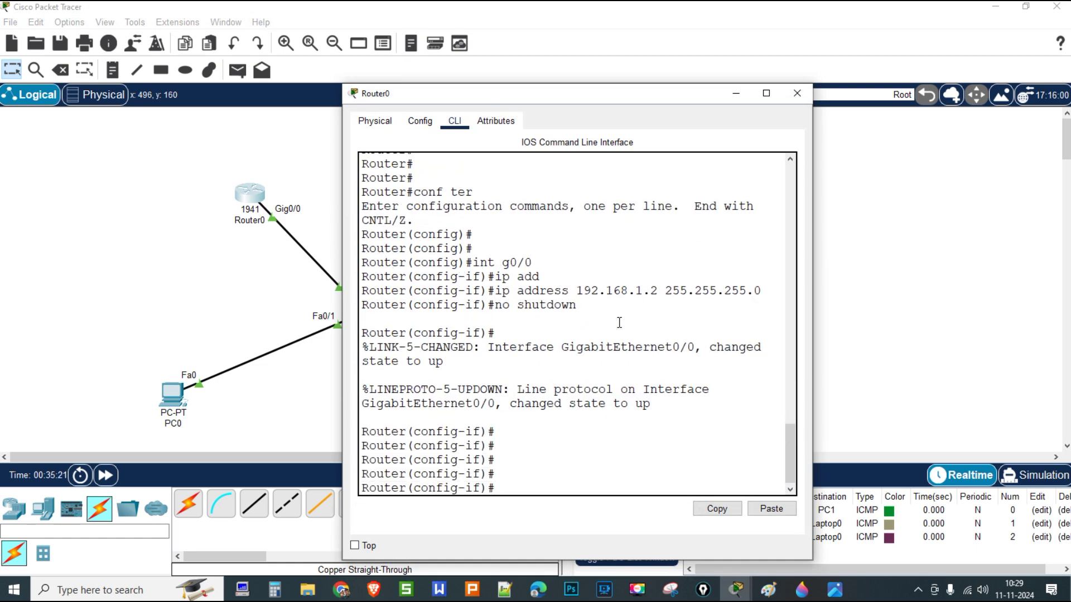
{"action": "type", "text": "standby"}
{"action": "key", "text": "Tab"}
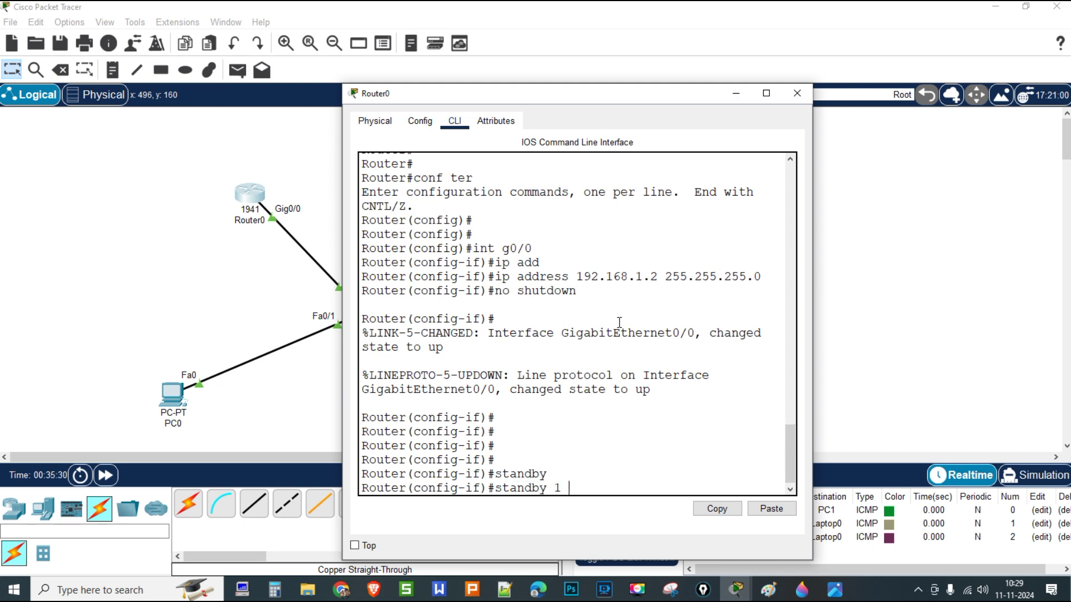
{"action": "type", "text": "1 ip 192.168.1.1"}
{"action": "key", "text": "Return"}
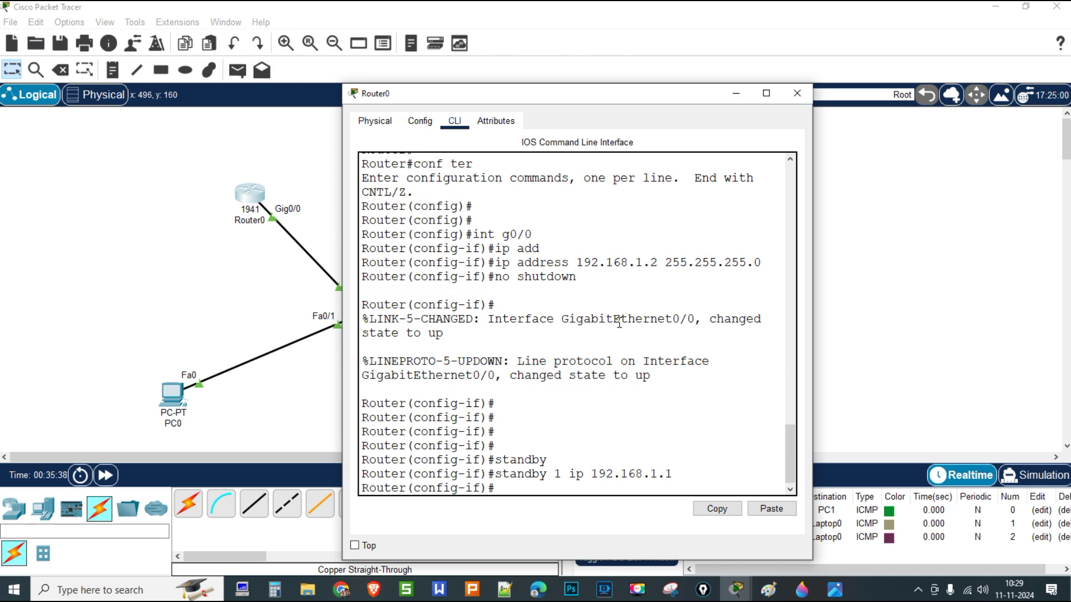
{"action": "left_click_drag", "start_coordinate": [601, 98], "coordinate": [299, 83]}
{"action": "left_click_drag", "start_coordinate": [372, 91], "coordinate": [311, 91]}
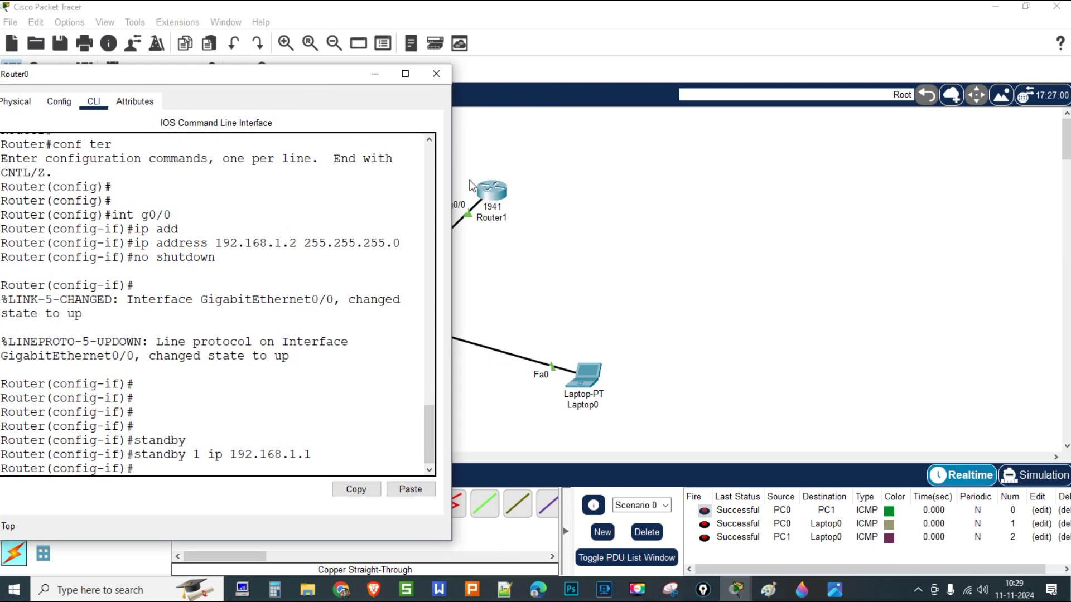
{"action": "left_click", "coordinate": [433, 78]}
Reopen Router1's command line and return to configuration mode for interface g0/0.
{"action": "left_click", "coordinate": [491, 191]}
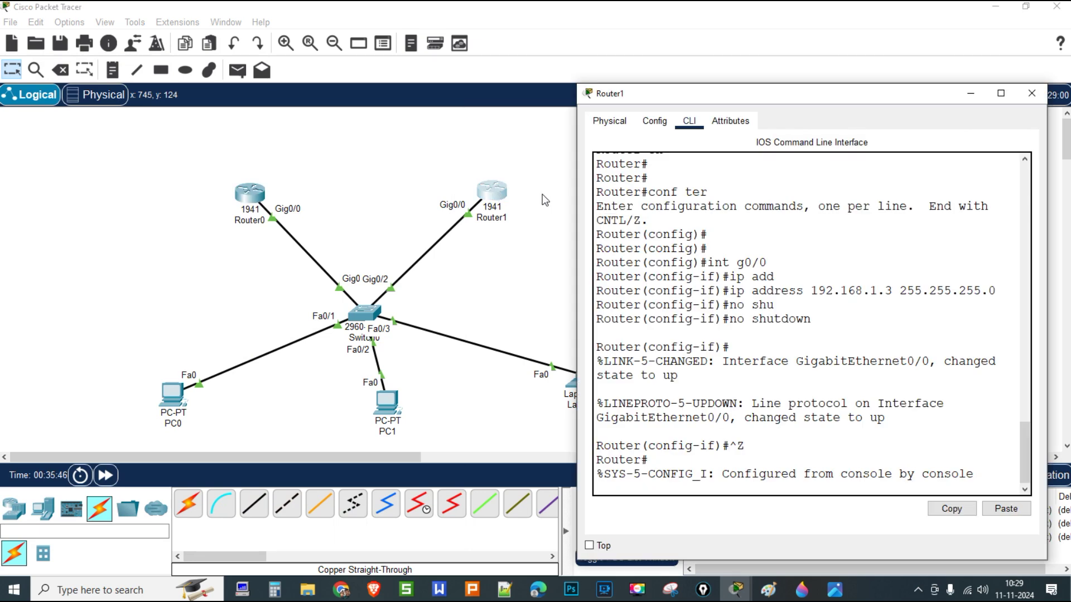
{"action": "key", "text": "Return"}
{"action": "key", "text": "Return"}
{"action": "key", "text": "Return"}
{"action": "type", "text": "conf ter"}
{"action": "key", "text": "Return"}
{"action": "type", "text": "int"}
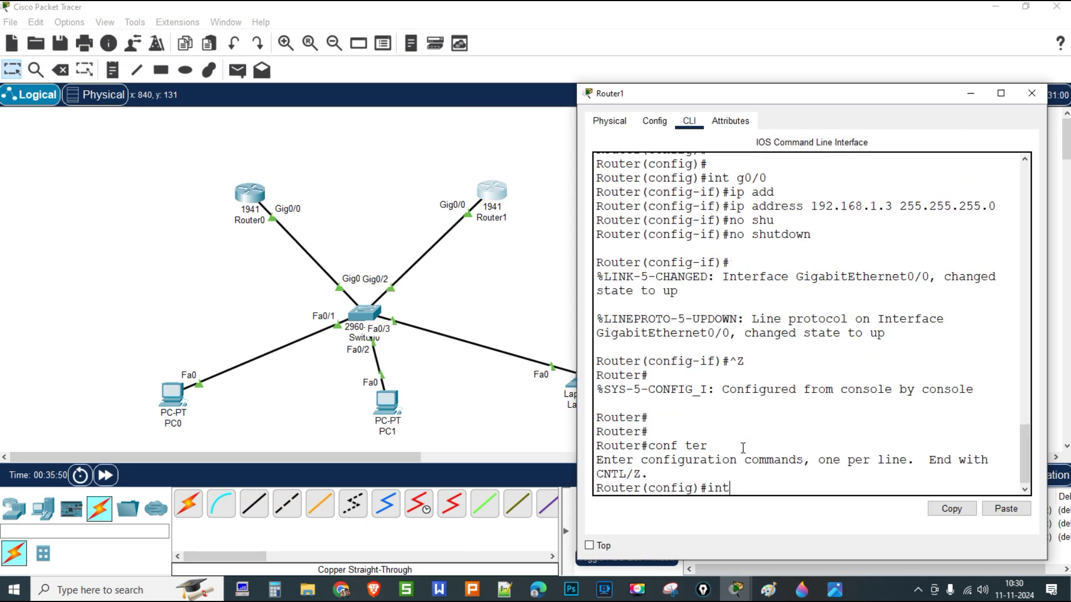
{"action": "type", "text": " g0/0"}
{"action": "key", "text": "Return"}
Configure HSRP group 1 with virtual IP 192.168.1.1 on Router1's g0/0 interface and leave configuration mode.
{"action": "type", "text": "stan"}
{"action": "key", "text": "Tab"}
{"action": "type", "text": "1 i"}
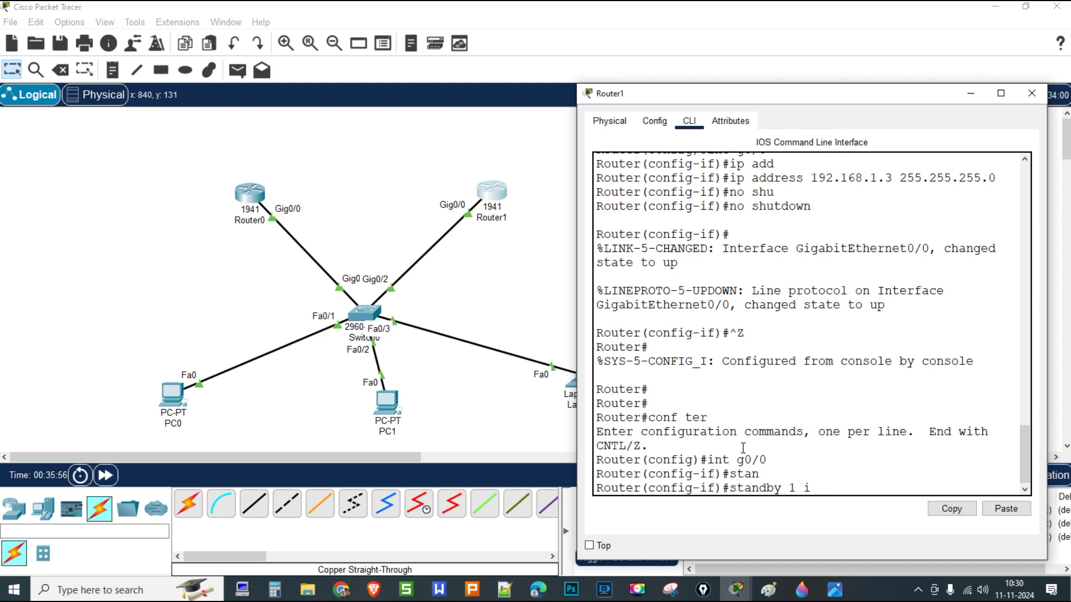
{"action": "type", "text": "p 192.168.1.1"}
{"action": "key", "text": "Return"}
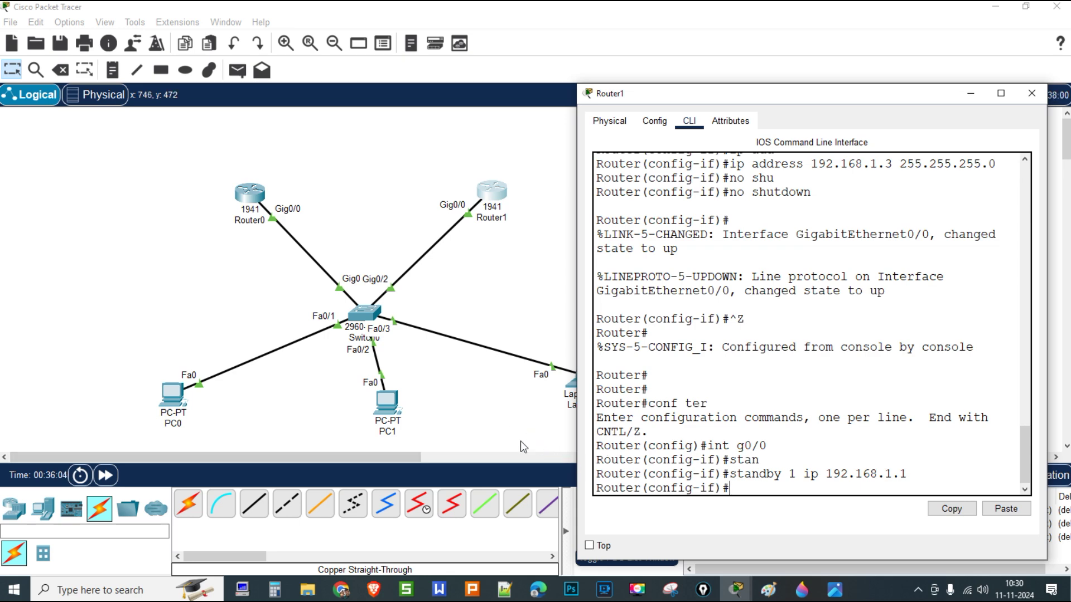
{"action": "key", "text": "ctrl+z"}
{"action": "key", "text": "ctrl+z"}
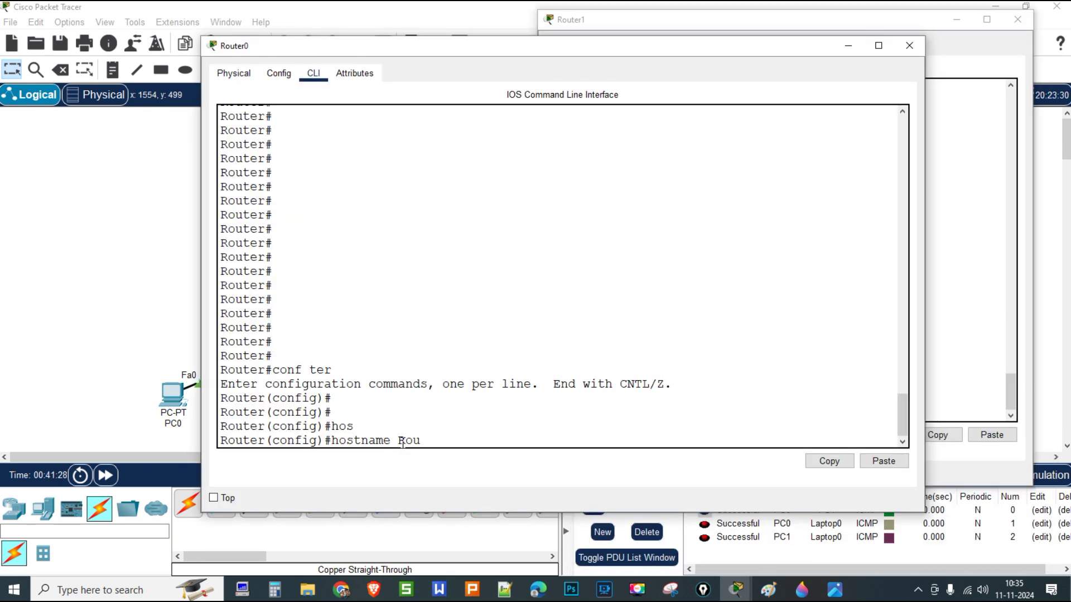
Set Router0's hostname to Networkjungle-1.
{"action": "type", "text": "Networkjungle"}
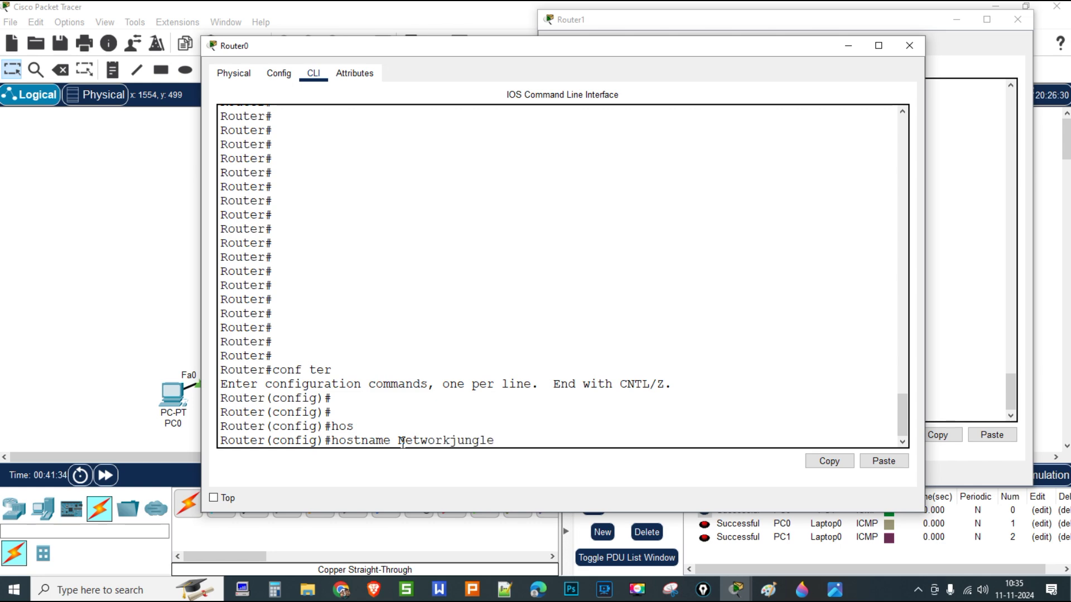
{"action": "key", "text": "Return"}
{"action": "key", "text": "Return"}
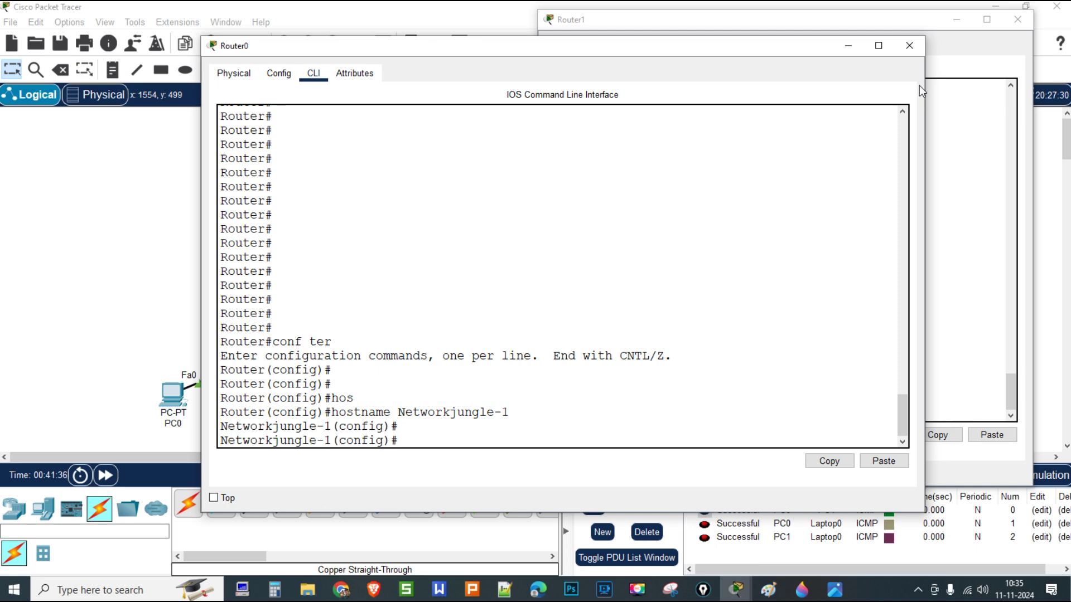
Enter configuration mode on Router1 and set its hostname to Networkjungle-2.
{"action": "left_click", "coordinate": [951, 202]}
{"action": "type", "text": "conf ter"}
{"action": "key", "text": "Return"}
{"action": "type", "text": "h"}
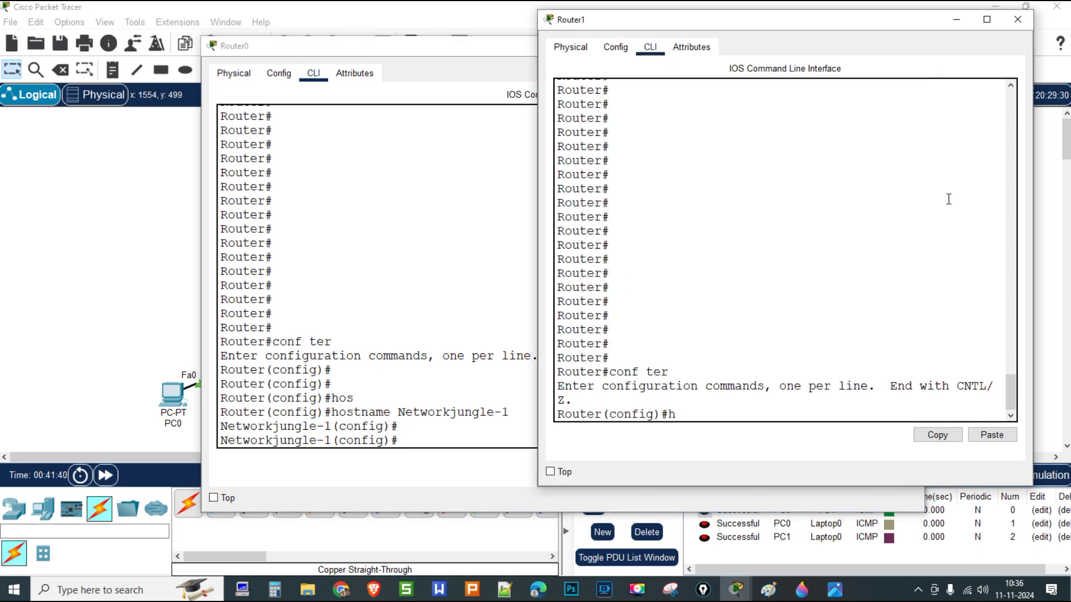
{"action": "type", "text": "os"}
{"action": "key", "text": "Tab"}
{"action": "type", "text": "Nr"}
{"action": "key", "text": "BackSpace"}
{"action": "key", "text": "BackSpace"}
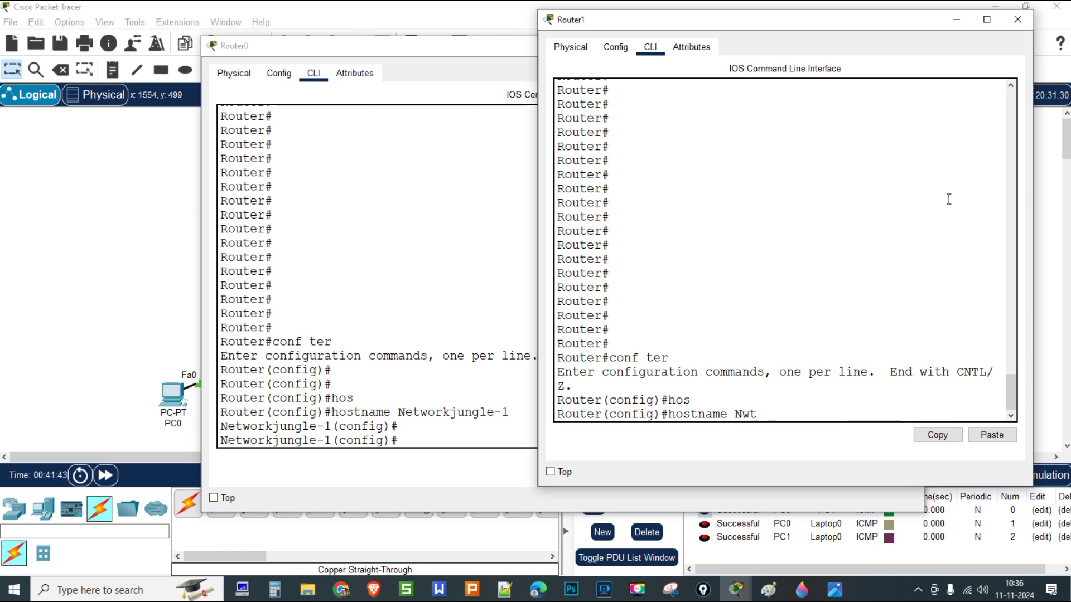
{"action": "type", "text": "tqor"}
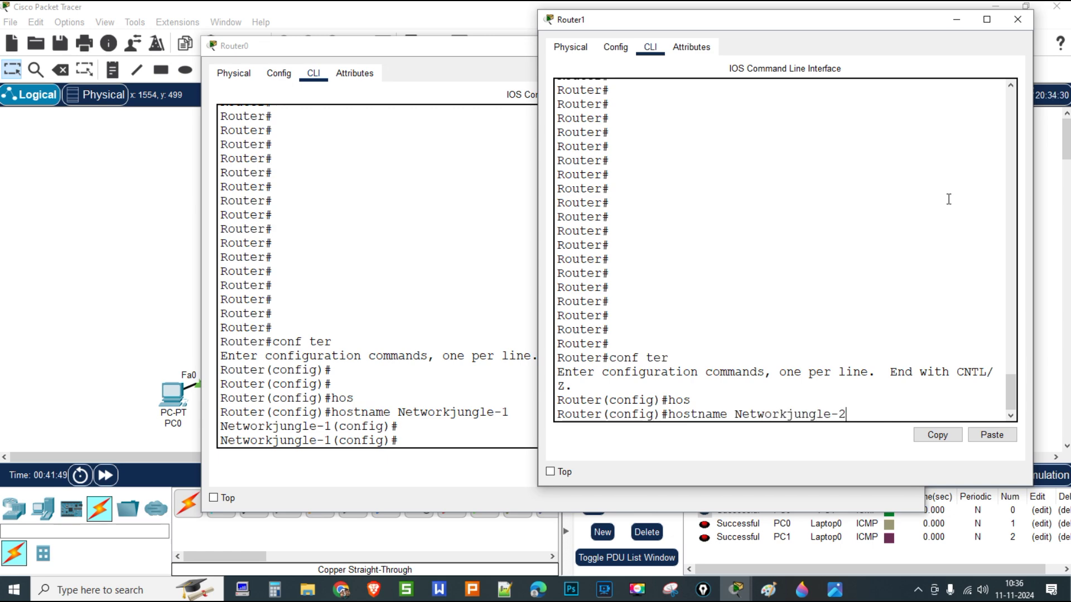
{"action": "key", "text": "Return"}
{"action": "key", "text": "Return"}
{"action": "key", "text": "Return"}
{"action": "key", "text": "Return"}
{"action": "key", "text": "Return"}
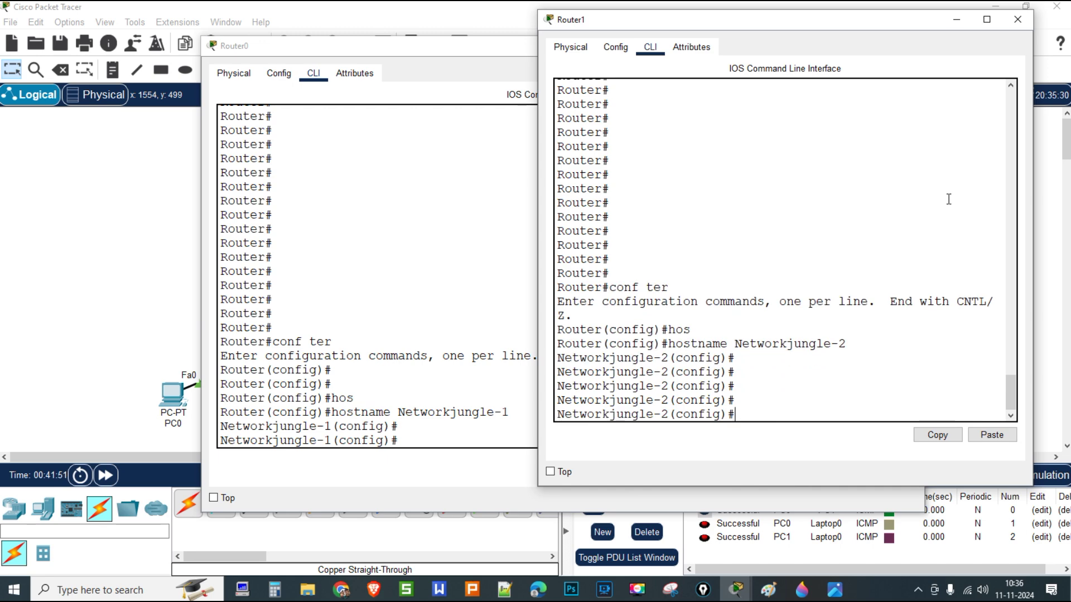
Leave configuration mode on Router0 and display its HSRP details with show standby.
{"action": "left_click", "coordinate": [445, 425]}
{"action": "key", "text": "ctrl+z"}
{"action": "key", "text": "Return"}
{"action": "key", "text": "Return"}
{"action": "key", "text": "Return"}
{"action": "type", "text": "show st"}
{"action": "key", "text": "Tab"}
{"action": "type", "text": "n"}
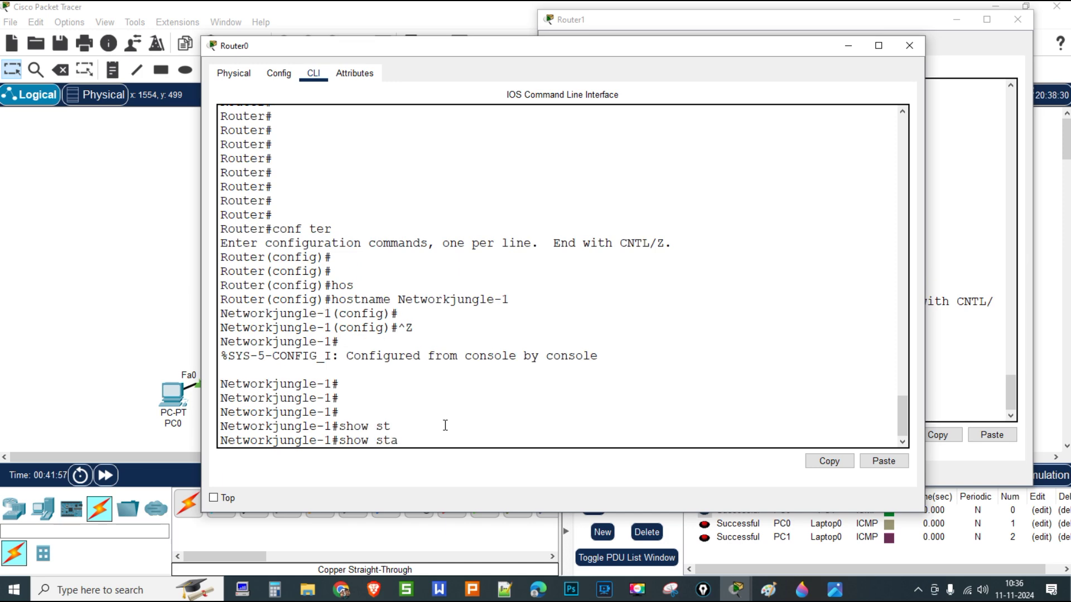
{"action": "type", "text": "n"}
{"action": "key", "text": "Tab"}
{"action": "key", "text": "Return"}
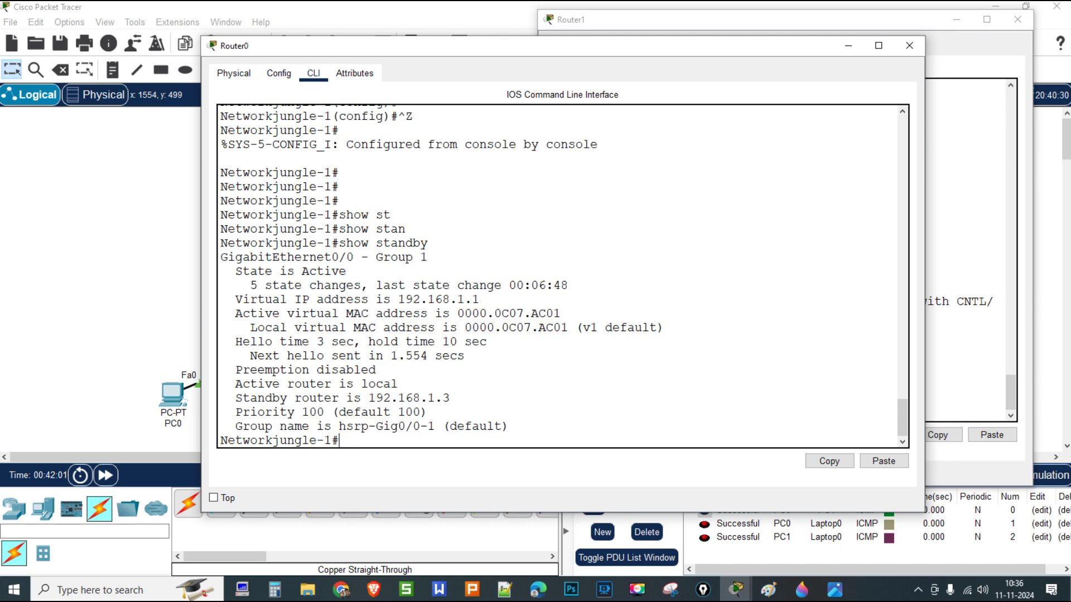
{"action": "left_click_drag", "start_coordinate": [212, 139], "coordinate": [257, 174]}
{"action": "left_click_drag", "start_coordinate": [198, 383], "coordinate": [323, 381]}
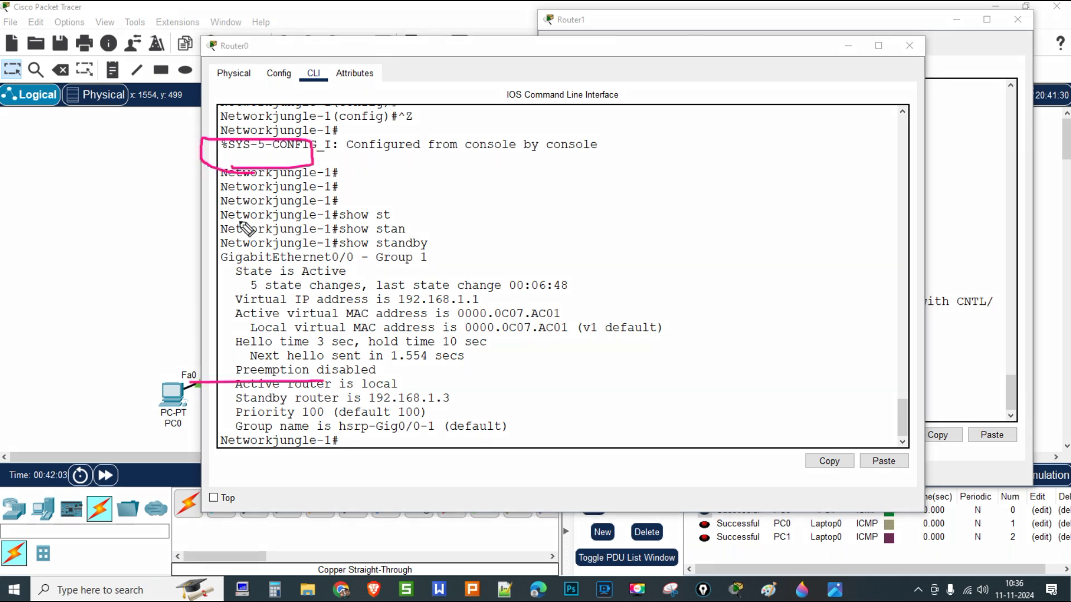
{"action": "key", "text": "Escape"}
Mark up Router0's standby output, reviewing its state, virtual IP, virtual MAC, timers, preemption, active and standby routers, and priority.
{"action": "left_click_drag", "start_coordinate": [301, 277], "coordinate": [346, 275]}
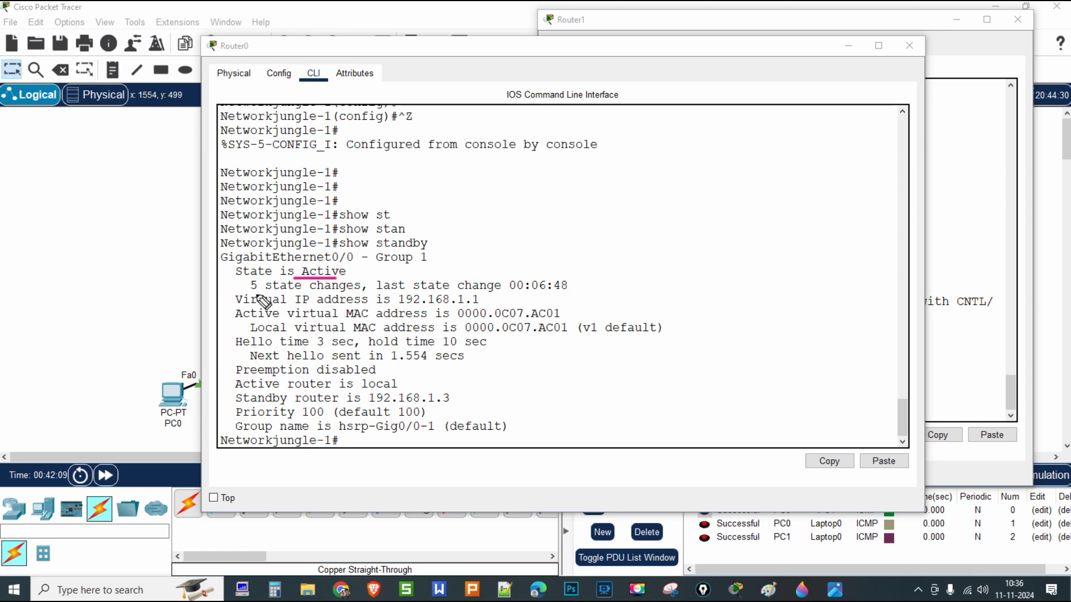
{"action": "left_click_drag", "start_coordinate": [256, 294], "coordinate": [357, 296]}
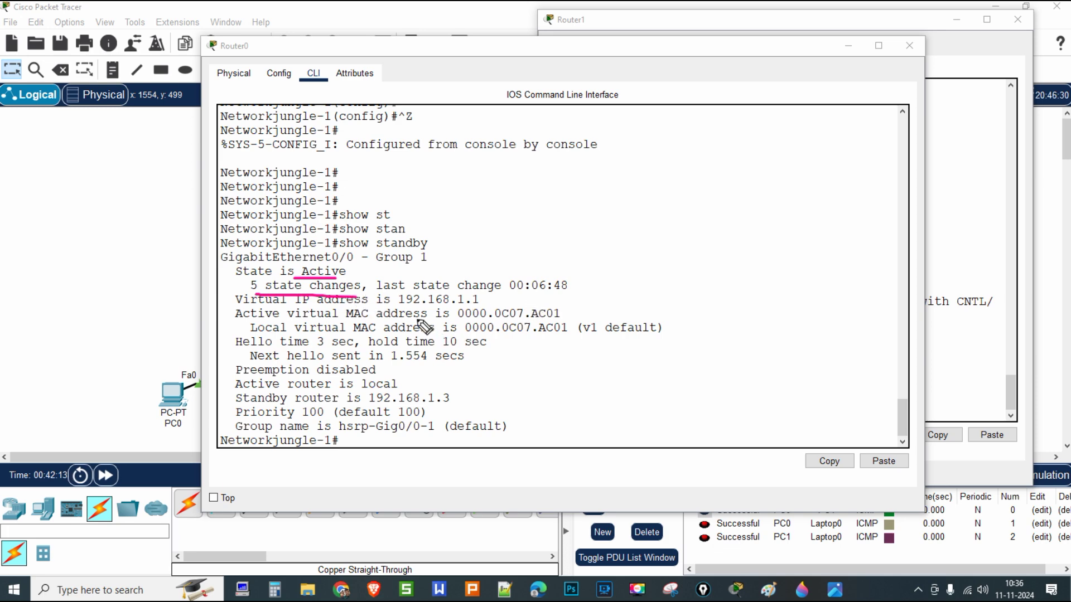
{"action": "left_click_drag", "start_coordinate": [399, 307], "coordinate": [470, 308]}
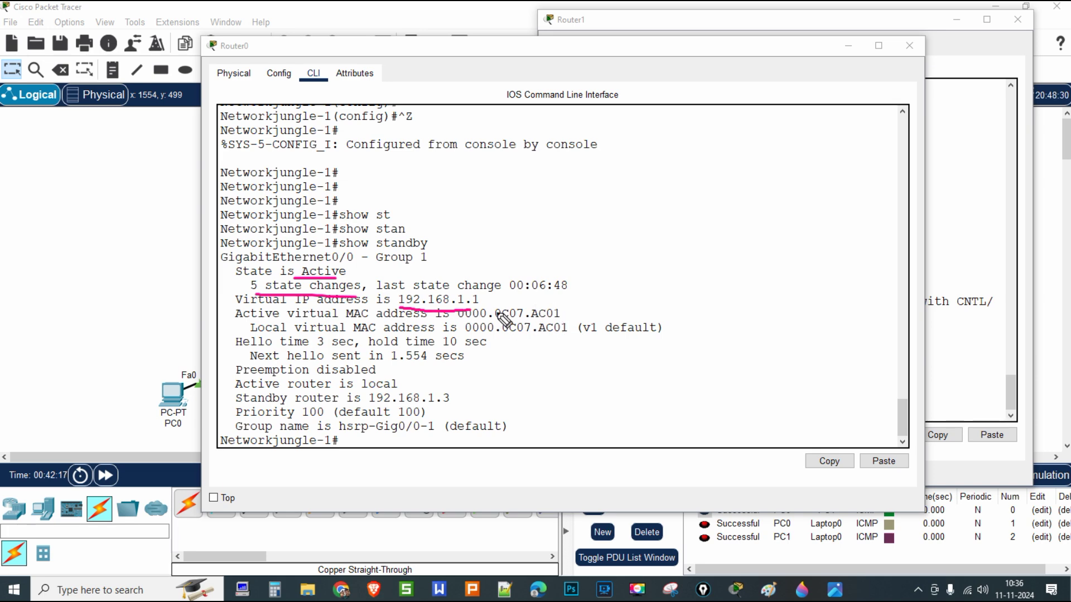
{"action": "mouse_move", "coordinate": [554, 298]}
{"action": "left_mouse_down"}
{"action": "mouse_move", "coordinate": [541, 299]}
{"action": "mouse_move", "coordinate": [557, 341]}
{"action": "mouse_move", "coordinate": [577, 318]}
{"action": "mouse_move", "coordinate": [546, 299]}
{"action": "mouse_move", "coordinate": [555, 311]}
{"action": "left_mouse_up"}
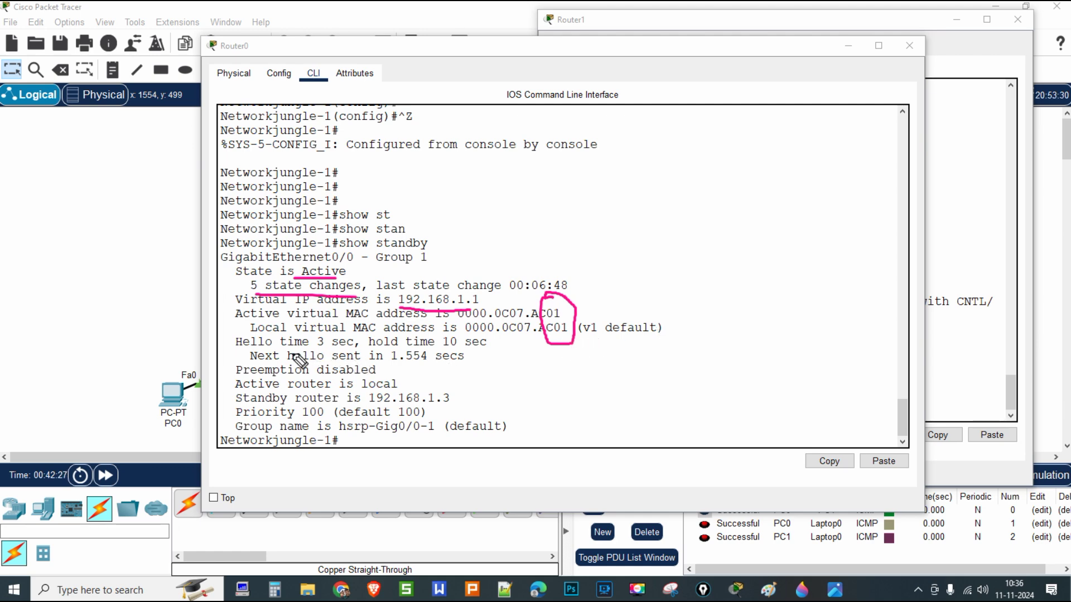
{"action": "left_click_drag", "start_coordinate": [288, 354], "coordinate": [469, 347]}
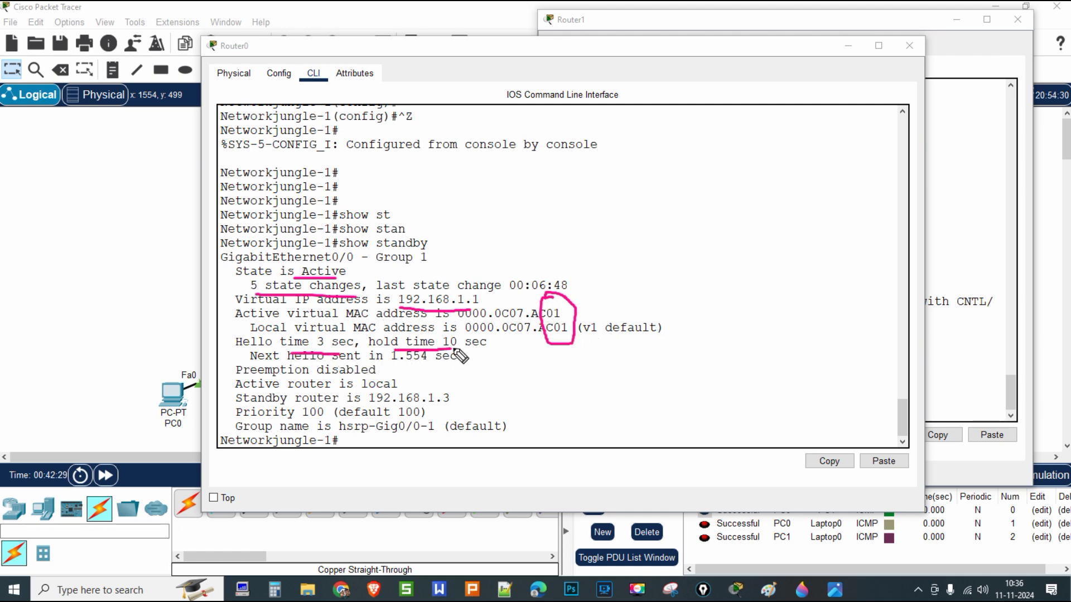
{"action": "left_click_drag", "start_coordinate": [388, 365], "coordinate": [430, 364]}
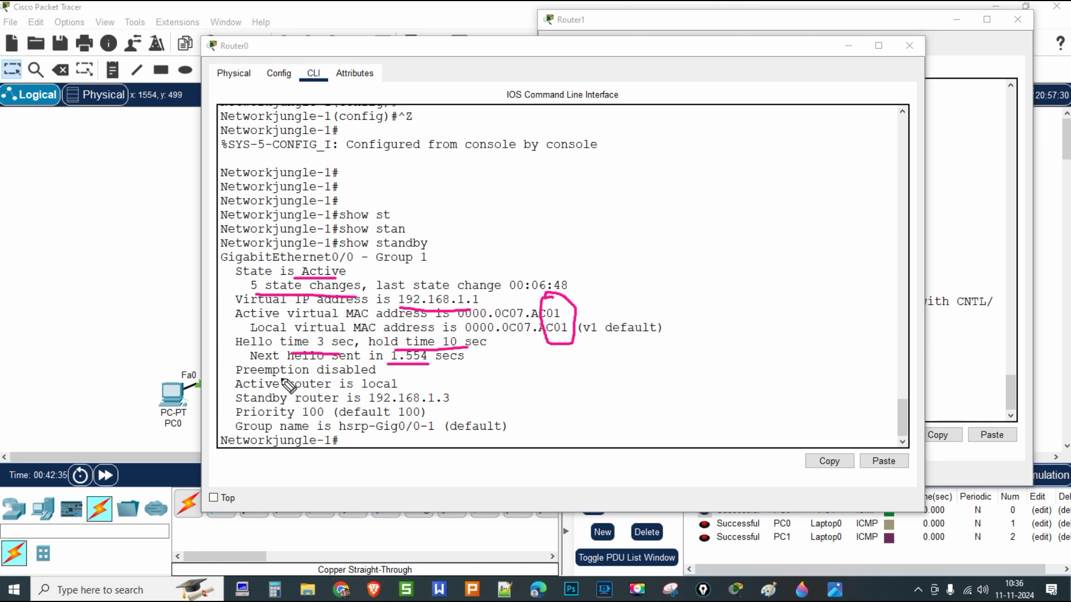
{"action": "left_click_drag", "start_coordinate": [278, 377], "coordinate": [389, 380]}
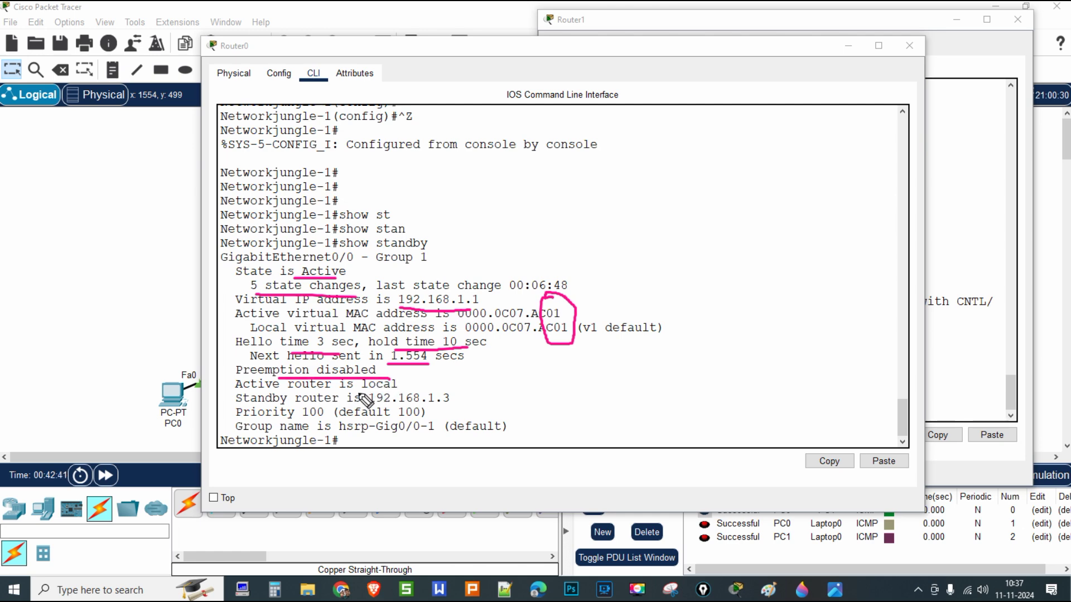
{"action": "mouse_move", "coordinate": [403, 384]}
{"action": "left_mouse_down"}
{"action": "mouse_move", "coordinate": [426, 281]}
{"action": "mouse_move", "coordinate": [406, 261]}
{"action": "mouse_move", "coordinate": [398, 270]}
{"action": "mouse_move", "coordinate": [416, 278]}
{"action": "left_mouse_up"}
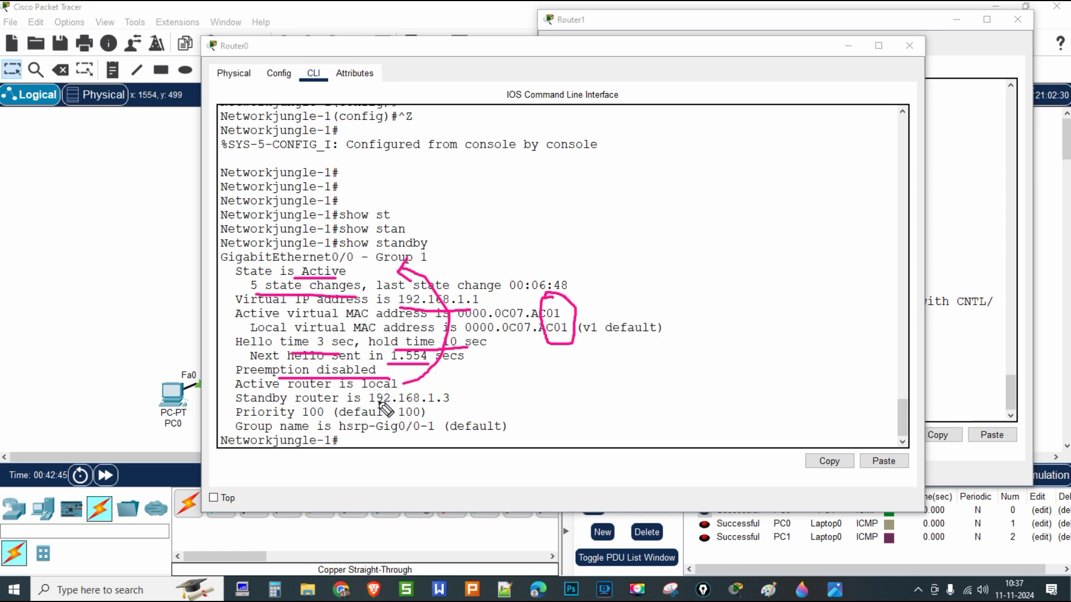
{"action": "mouse_move", "coordinate": [370, 402]}
{"action": "left_mouse_down"}
{"action": "mouse_move", "coordinate": [471, 402]}
{"action": "mouse_move", "coordinate": [508, 385]}
{"action": "mouse_move", "coordinate": [528, 399]}
{"action": "left_mouse_up"}
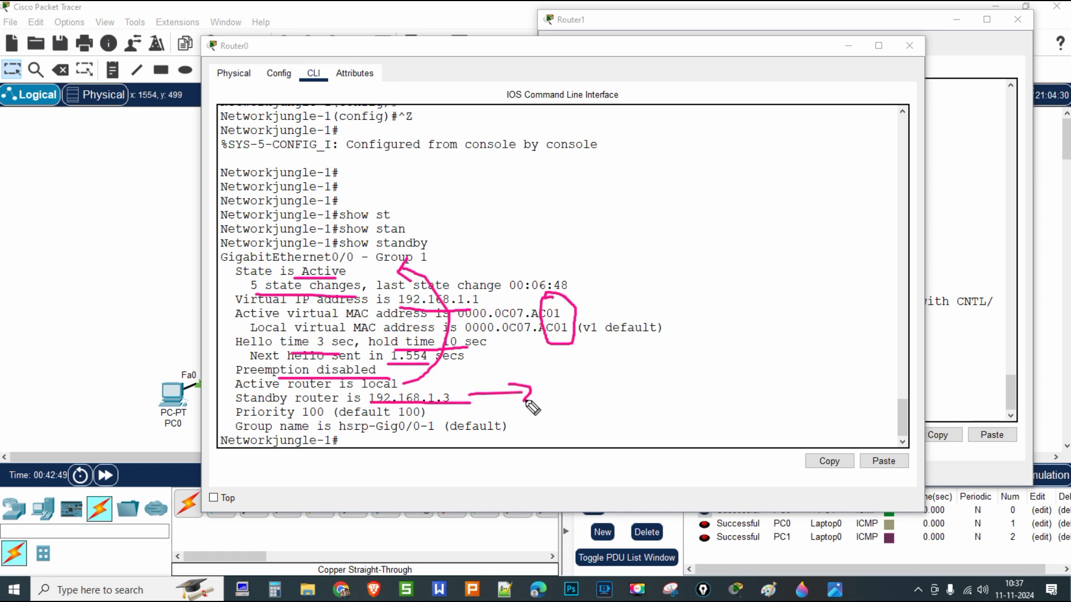
{"action": "left_click_drag", "start_coordinate": [288, 418], "coordinate": [390, 417]}
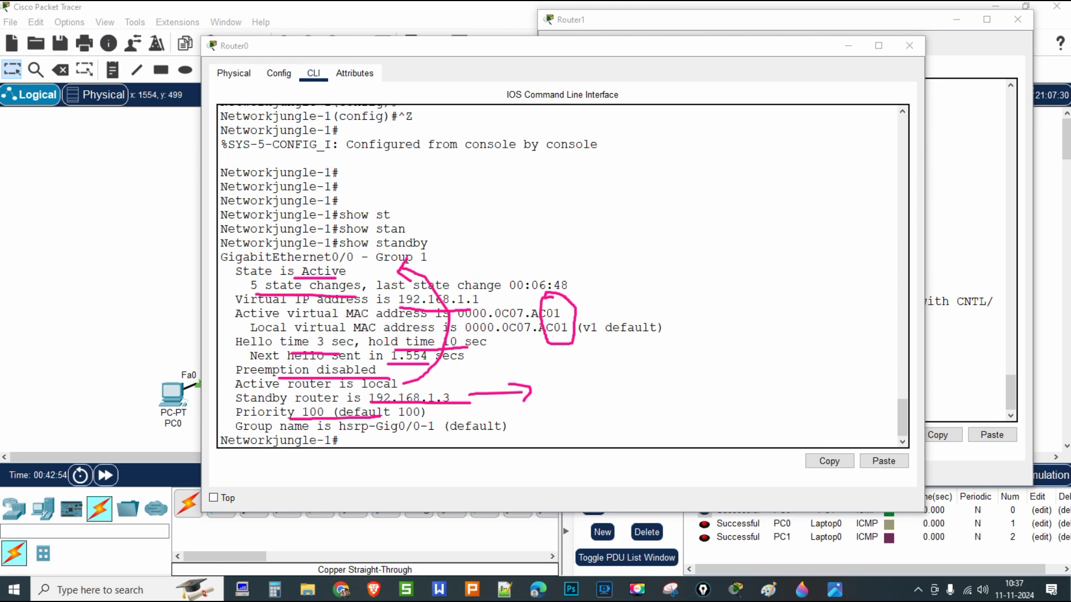
Leave configuration mode on Router1 and display its HSRP details with show standby.
{"action": "left_click", "coordinate": [939, 234]}
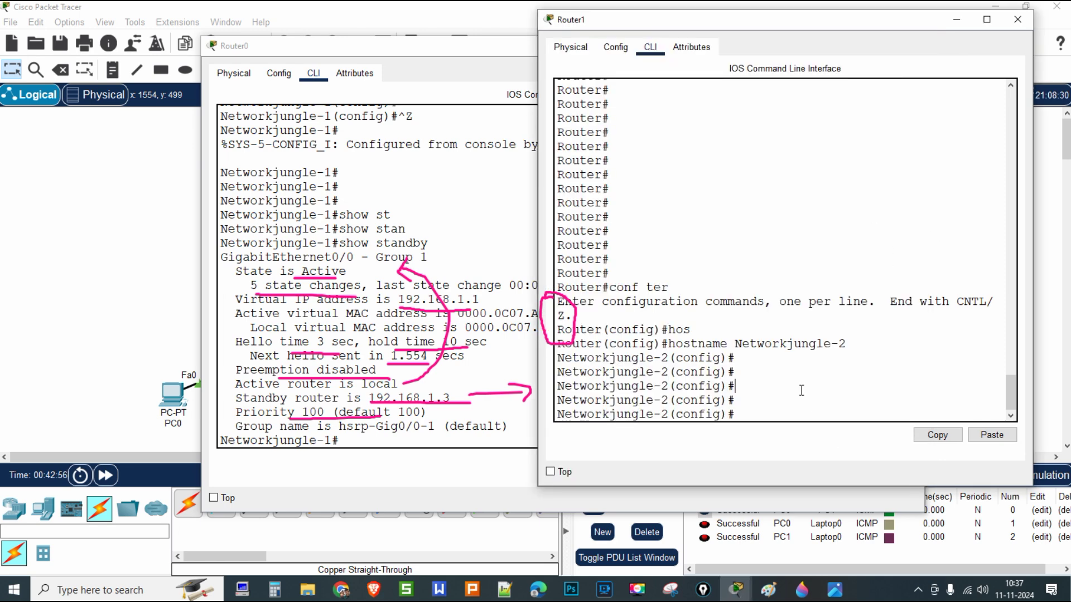
{"action": "key", "text": "ctrl+z"}
{"action": "key", "text": "ctrl+z"}
{"action": "key", "text": "ctrl+z"}
{"action": "key", "text": "Return"}
{"action": "key", "text": "Return"}
{"action": "key", "text": "Return"}
{"action": "key", "text": "Return"}
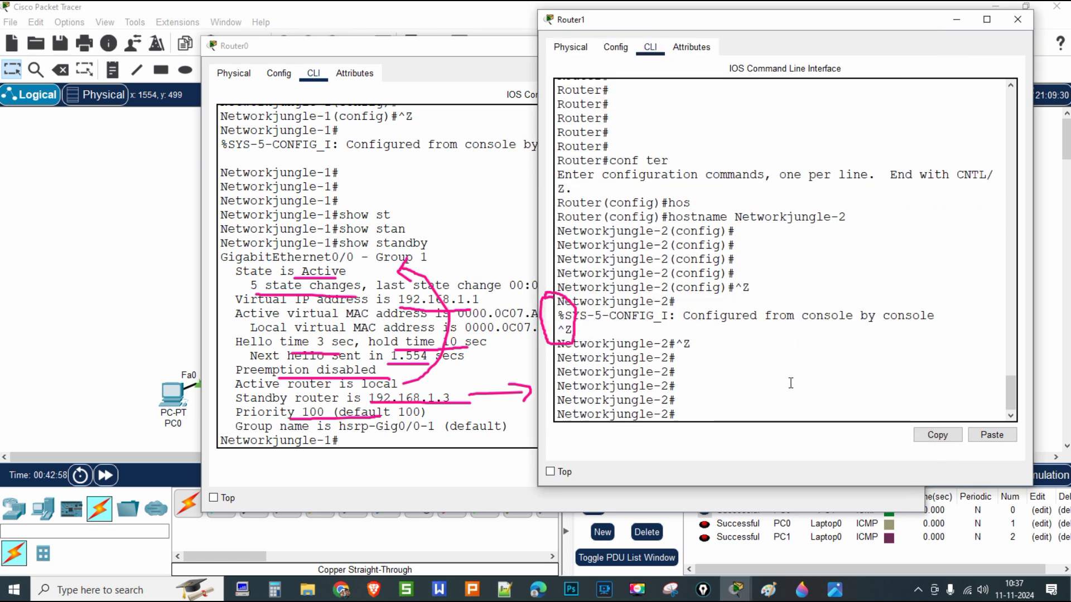
{"action": "type", "text": "show stan"}
{"action": "key", "text": "Tab"}
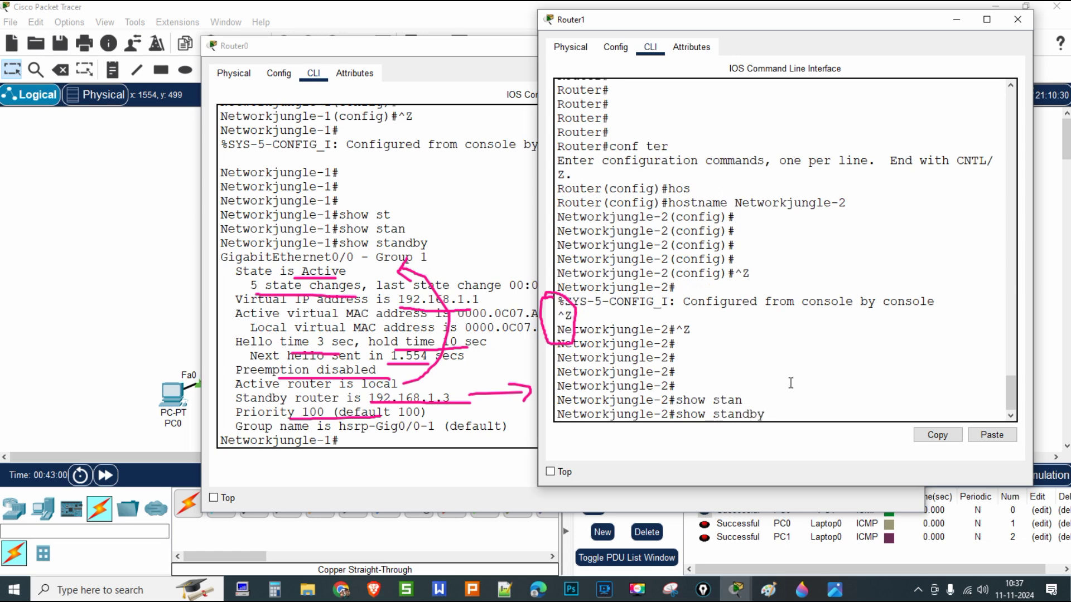
{"action": "key", "text": "Return"}
Compare Router1's HSRP state, virtual IP, virtual MAC, hello timing, preemption and active router with Router0's output, marking the related entries.
{"action": "key", "text": "e"}
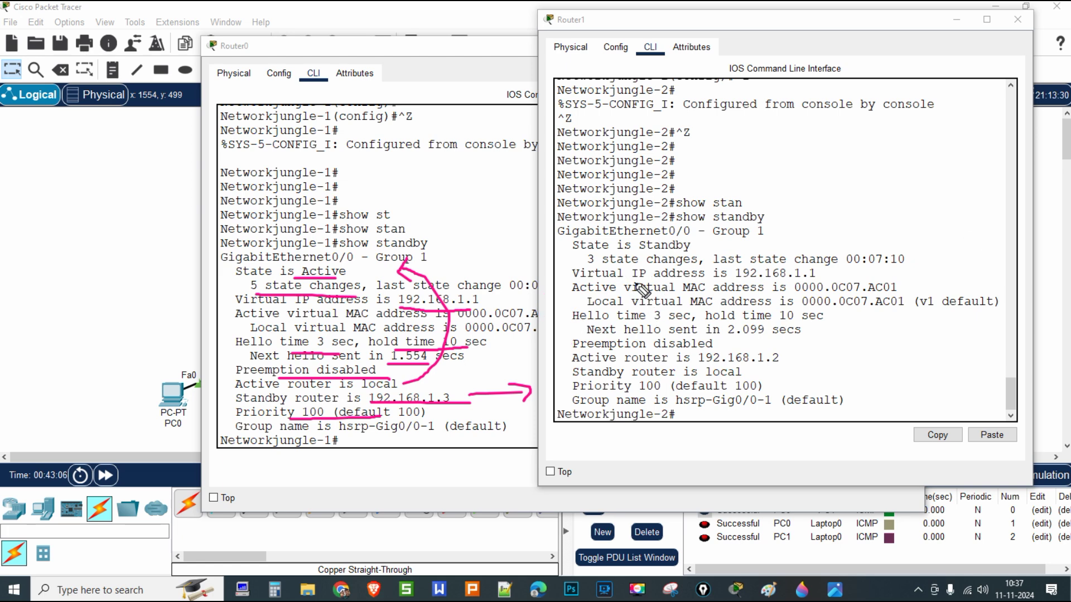
{"action": "mouse_move", "coordinate": [325, 271]}
{"action": "left_mouse_down"}
{"action": "mouse_move", "coordinate": [336, 241]}
{"action": "mouse_move", "coordinate": [603, 217]}
{"action": "mouse_move", "coordinate": [659, 239]}
{"action": "left_mouse_up"}
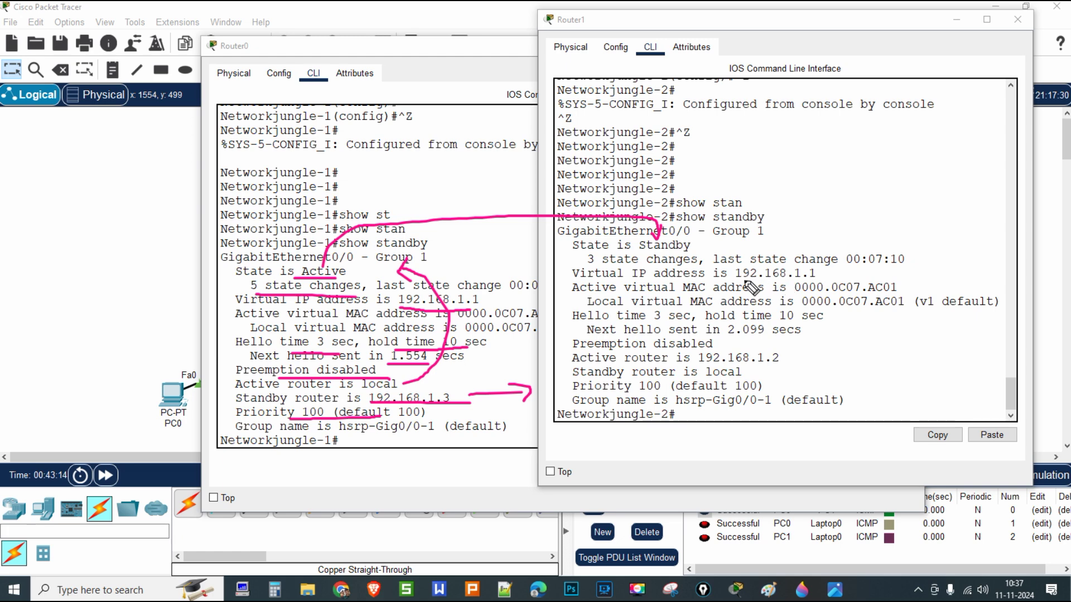
{"action": "left_click_drag", "start_coordinate": [732, 281], "coordinate": [817, 277]}
{"action": "left_click_drag", "start_coordinate": [481, 302], "coordinate": [710, 272]}
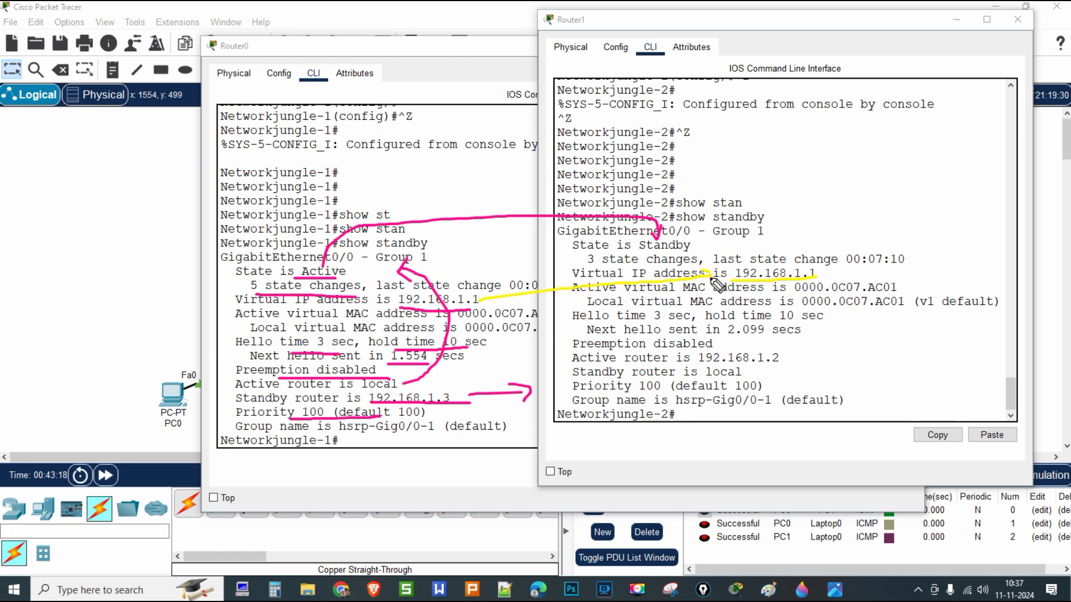
{"action": "left_click_drag", "start_coordinate": [506, 319], "coordinate": [811, 300]}
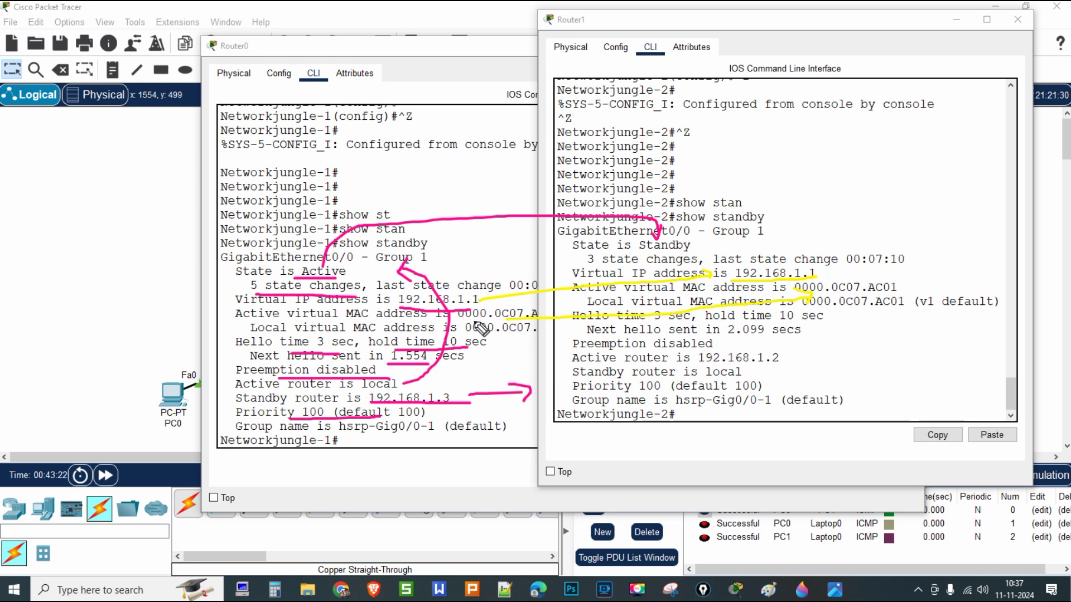
{"action": "left_click_drag", "start_coordinate": [505, 316], "coordinate": [541, 331]}
{"action": "left_click_drag", "start_coordinate": [728, 336], "coordinate": [803, 336]}
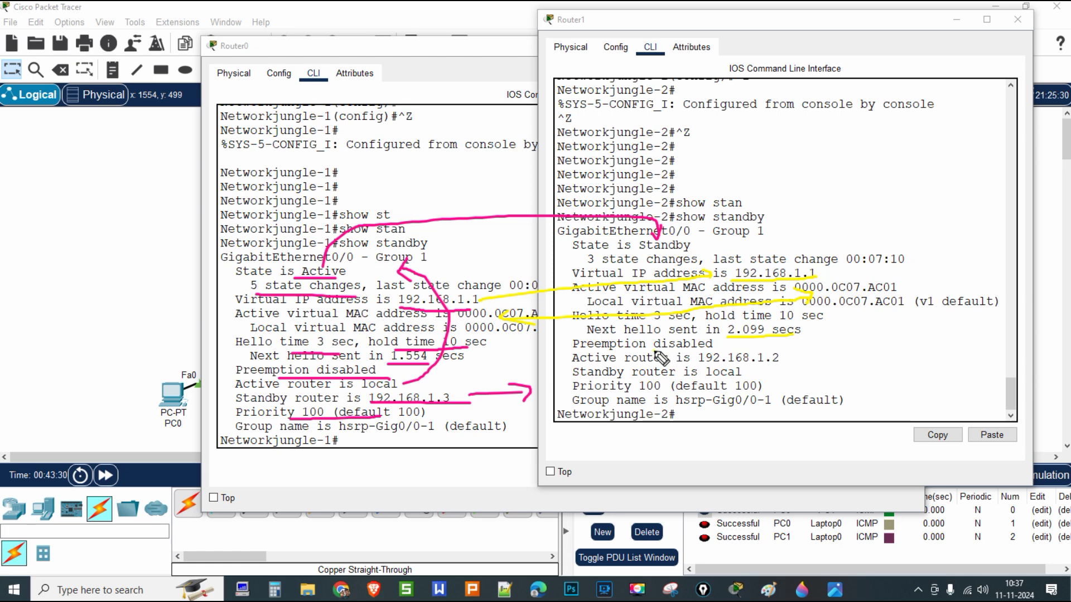
{"action": "left_click_drag", "start_coordinate": [654, 351], "coordinate": [779, 363]}
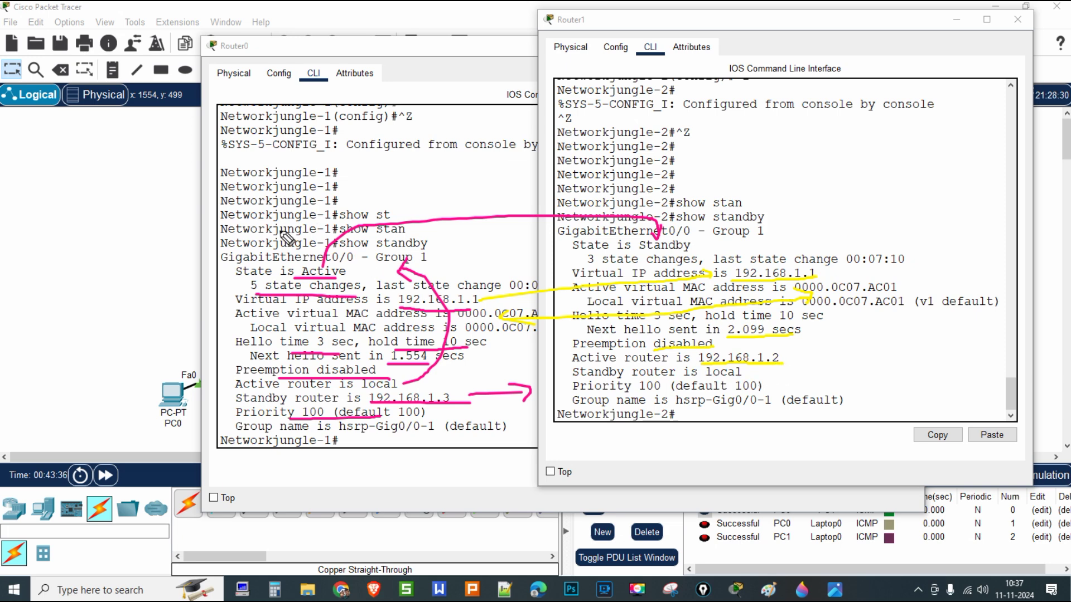
Annotate Router0 with 1.2 and A, and Router1 with 1.3 and S, and underline Router1's HSRP priority.
{"action": "mouse_move", "coordinate": [108, 254]}
{"action": "left_mouse_down"}
{"action": "mouse_move", "coordinate": [114, 268]}
{"action": "mouse_move", "coordinate": [175, 251]}
{"action": "left_mouse_up"}
{"action": "left_click", "coordinate": [119, 267]}
{"action": "mouse_move", "coordinate": [657, 168]}
{"action": "left_mouse_down"}
{"action": "mouse_move", "coordinate": [666, 194]}
{"action": "mouse_move", "coordinate": [688, 193]}
{"action": "left_mouse_up"}
{"action": "mouse_move", "coordinate": [139, 209]}
{"action": "left_mouse_down"}
{"action": "mouse_move", "coordinate": [161, 148]}
{"action": "mouse_move", "coordinate": [172, 187]}
{"action": "mouse_move", "coordinate": [189, 160]}
{"action": "left_mouse_up"}
{"action": "left_click_drag", "start_coordinate": [879, 133], "coordinate": [777, 190]}
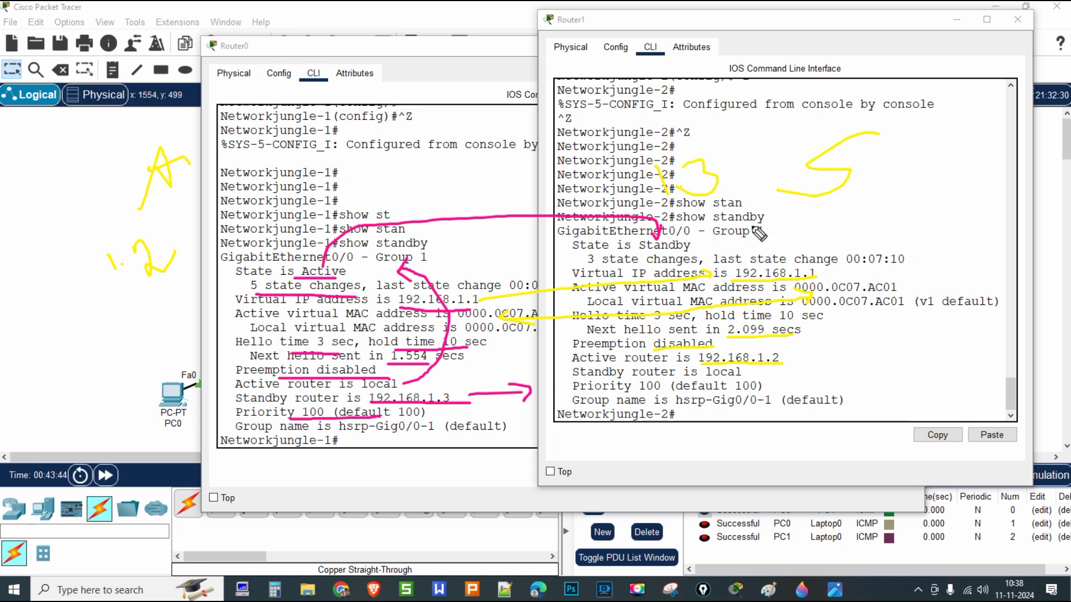
{"action": "left_click_drag", "start_coordinate": [637, 392], "coordinate": [744, 392]}
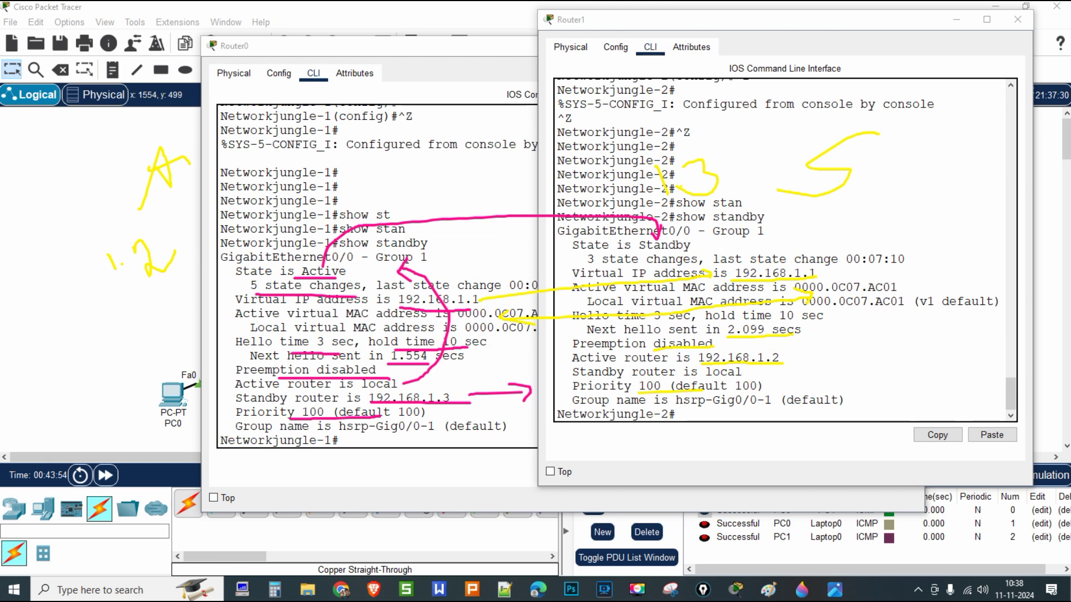
Set the HSRP group 1 priority to 110 on Router1's g0/0 interface.
{"action": "left_click", "coordinate": [785, 388]}
{"action": "key", "text": "Return"}
{"action": "key", "text": "Return"}
{"action": "key", "text": "Return"}
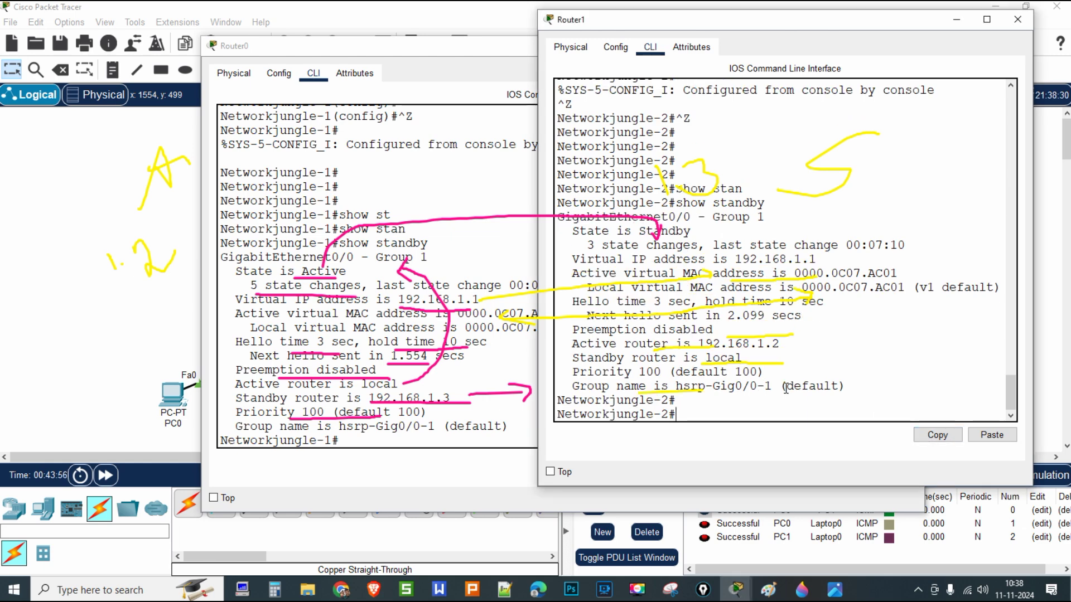
{"action": "type", "text": "conf ter"}
{"action": "key", "text": "Return"}
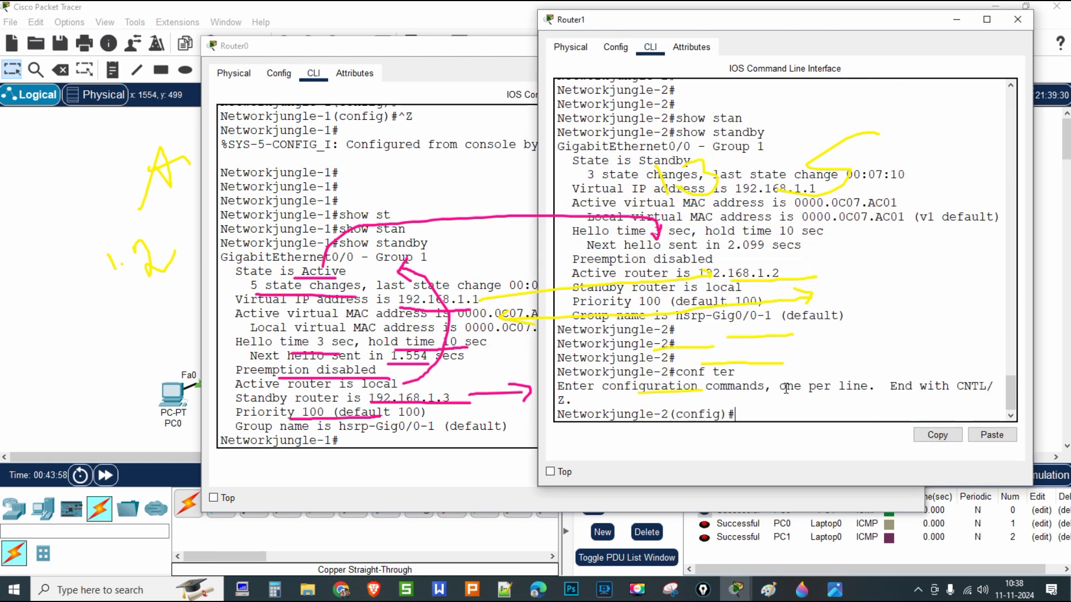
{"action": "key", "text": "Return"}
{"action": "type", "text": "int g0"}
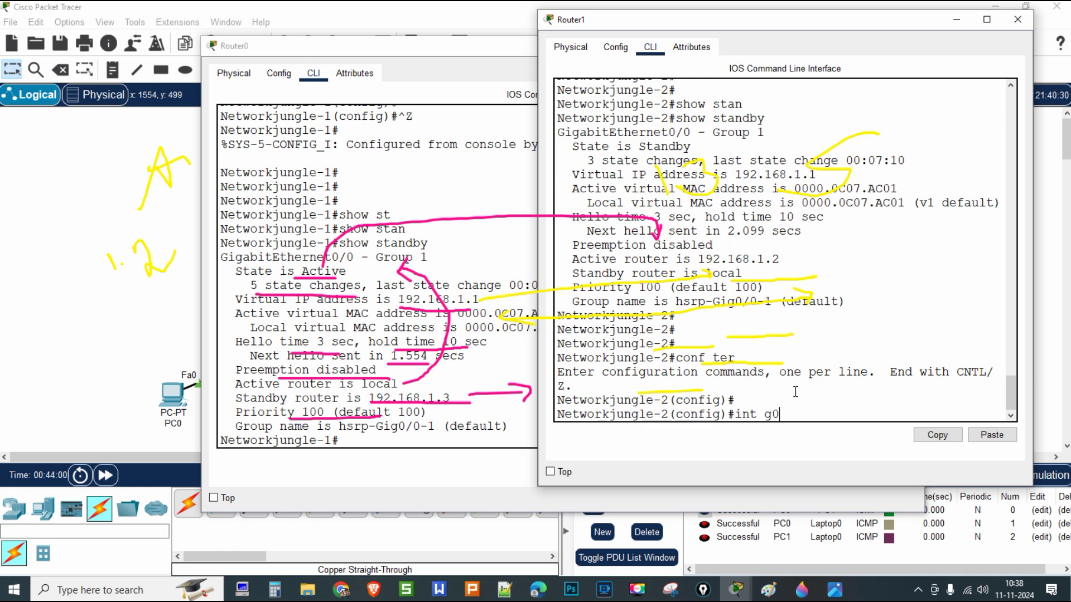
{"action": "type", "text": "/0"}
{"action": "key", "text": "Return"}
{"action": "type", "text": "st"}
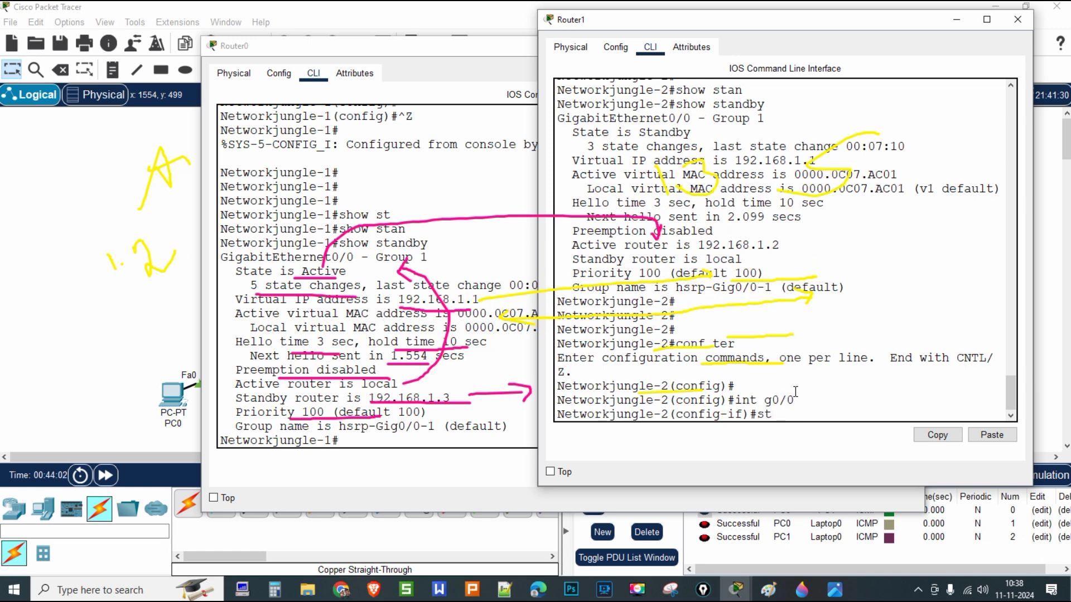
{"action": "key", "text": "Tab"}
{"action": "type", "text": "1 p"}
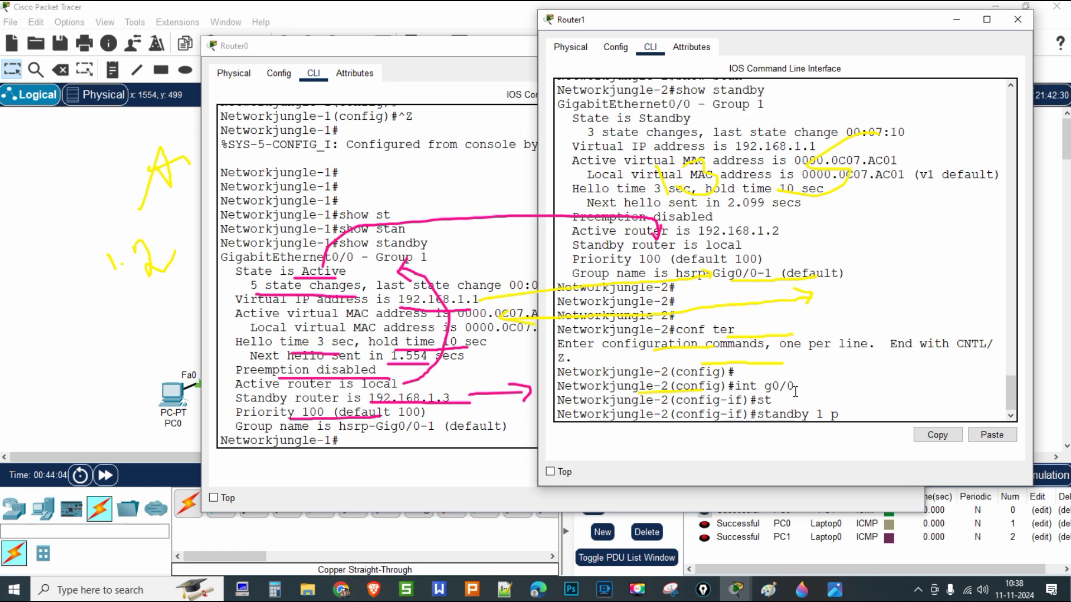
{"action": "type", "text": "ri"}
{"action": "key", "text": "Tab"}
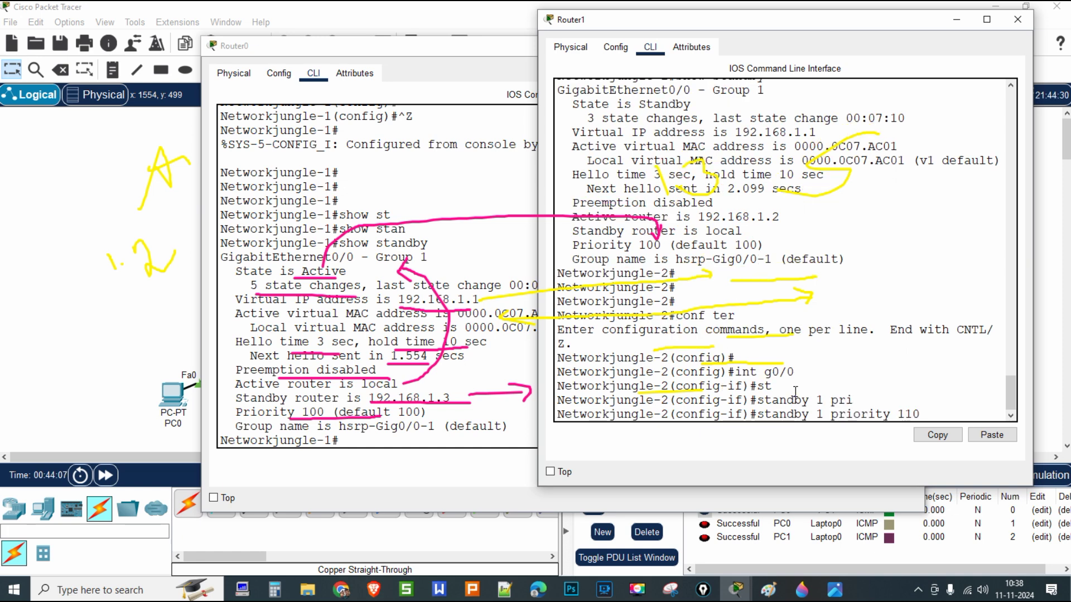
{"action": "key", "text": "Return"}
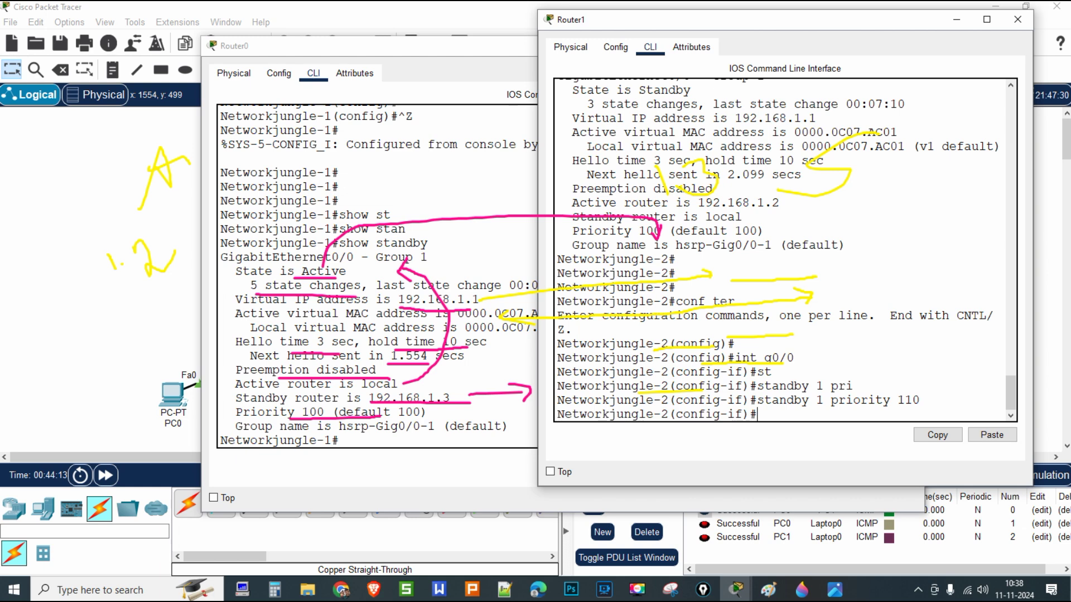
Clear the annotations, bring Router0's console forward and display its HSRP details again with show standby.
{"action": "key", "text": "e"}
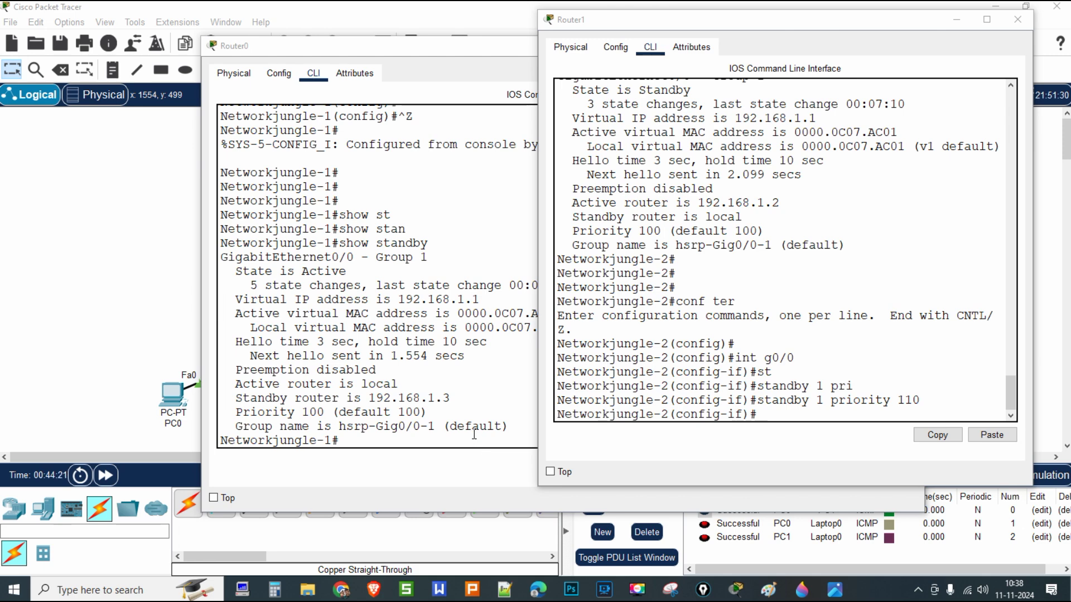
{"action": "scroll", "coordinate": [490, 416], "scroll_direction": "down", "scroll_amount": 1}
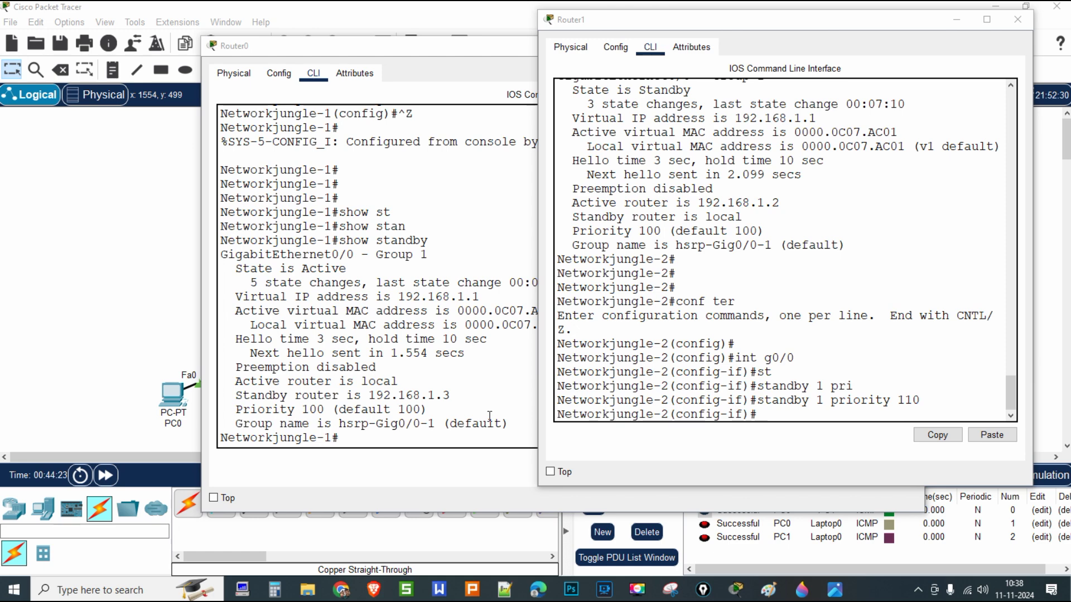
{"action": "left_click", "coordinate": [797, 418]}
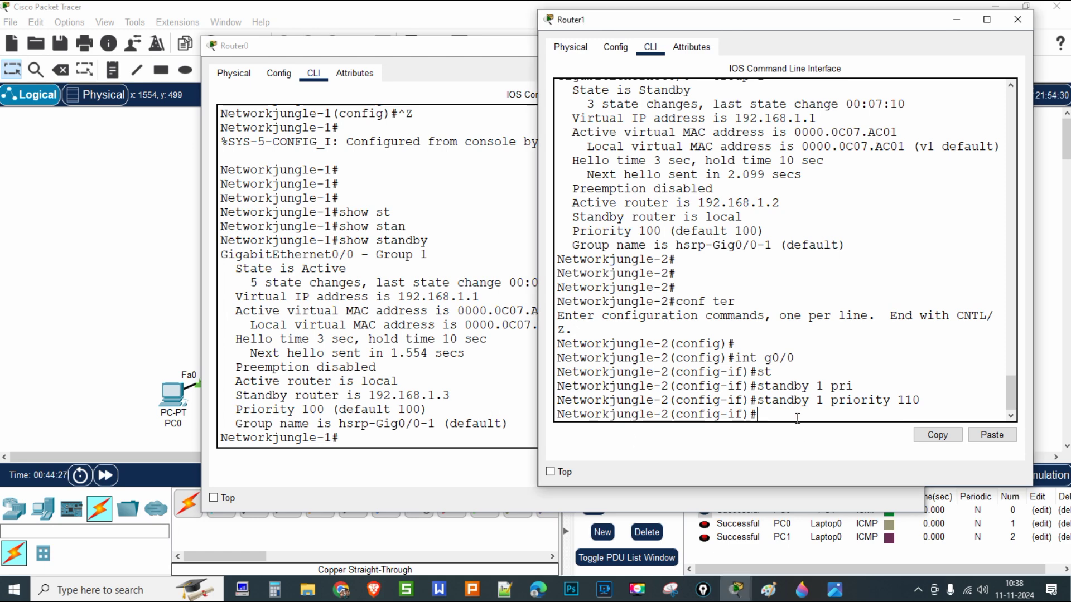
{"action": "left_click", "coordinate": [517, 441]}
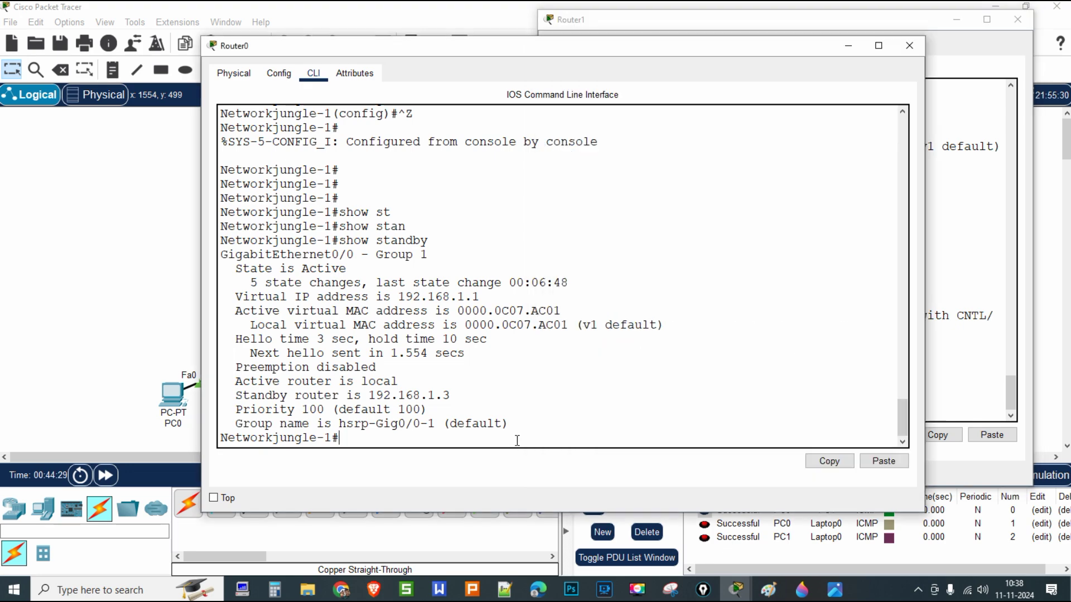
{"action": "left_click_drag", "start_coordinate": [512, 58], "coordinate": [396, 33]}
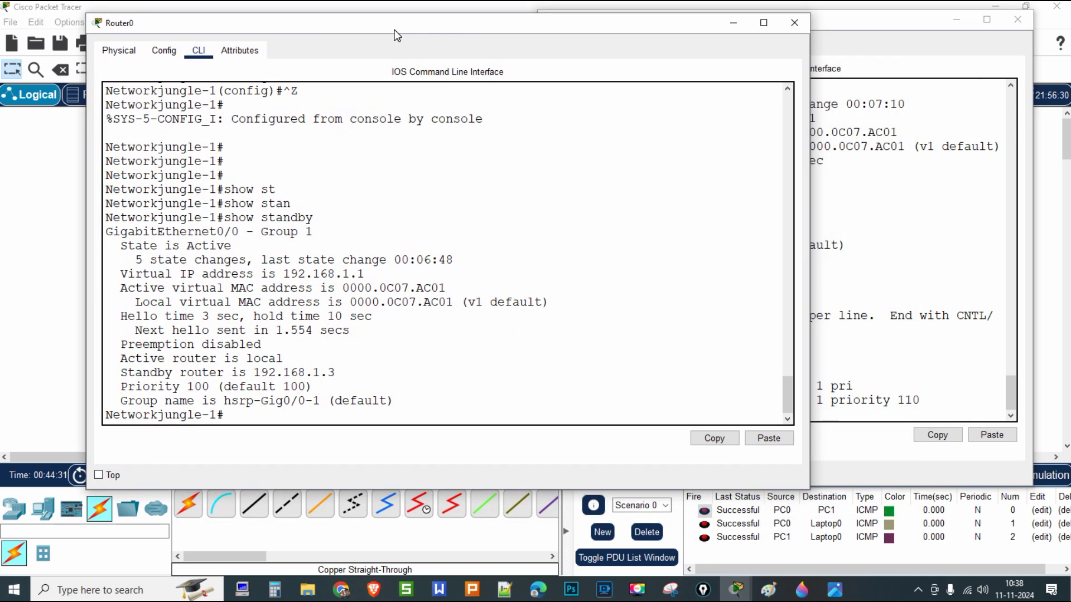
{"action": "left_click", "coordinate": [449, 343]}
{"action": "key", "text": "Up"}
{"action": "key", "text": "Return"}
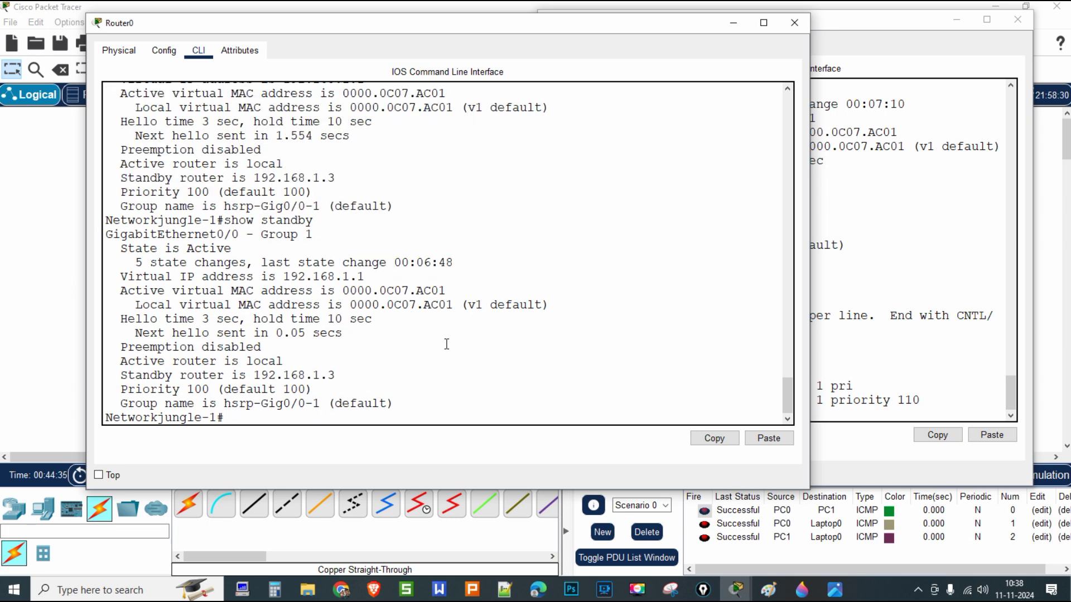
{"action": "key", "text": "Up"}
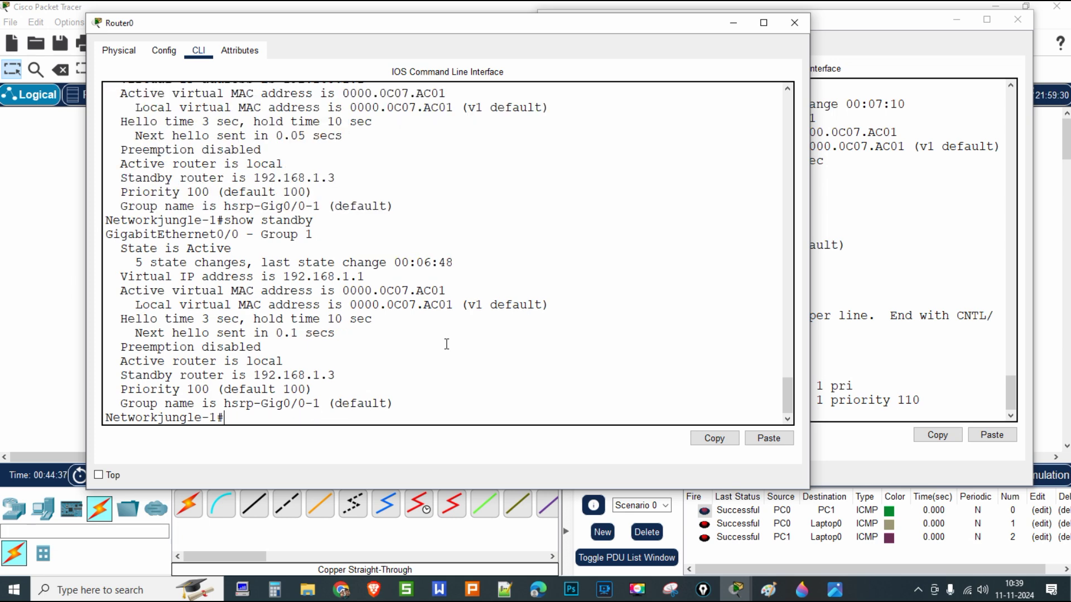
Run show standby repeatedly on Router0 to check whether Router1's raised priority affects the active role.
{"action": "left_click", "coordinate": [996, 411]}
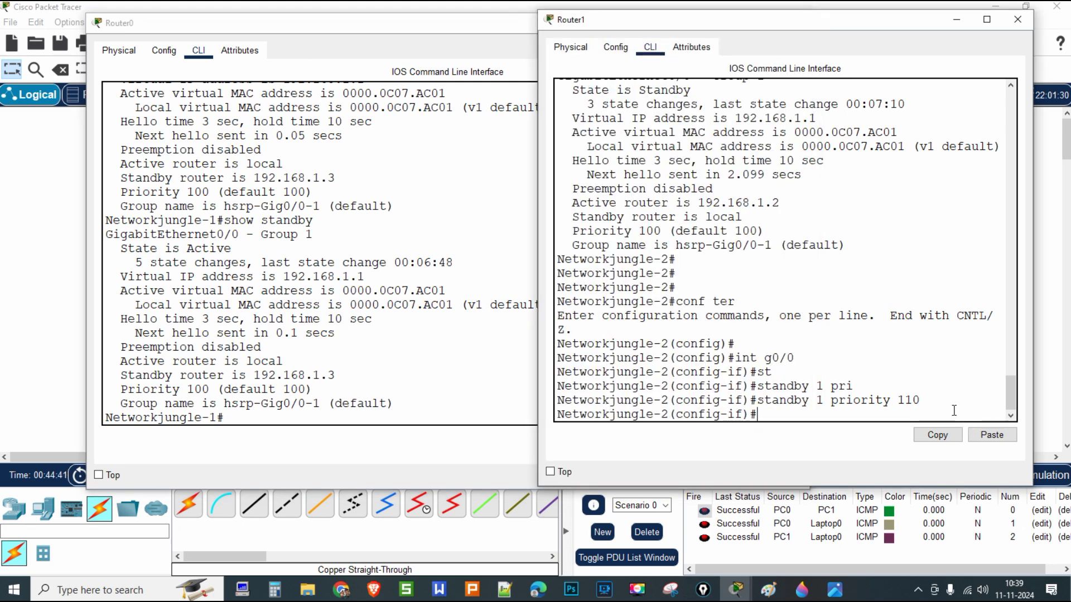
{"action": "left_click", "coordinate": [486, 404]}
{"action": "key", "text": "Up"}
{"action": "key", "text": "Return"}
{"action": "key", "text": "Up"}
{"action": "key", "text": "Return"}
{"action": "key", "text": "Up"}
{"action": "key", "text": "Return"}
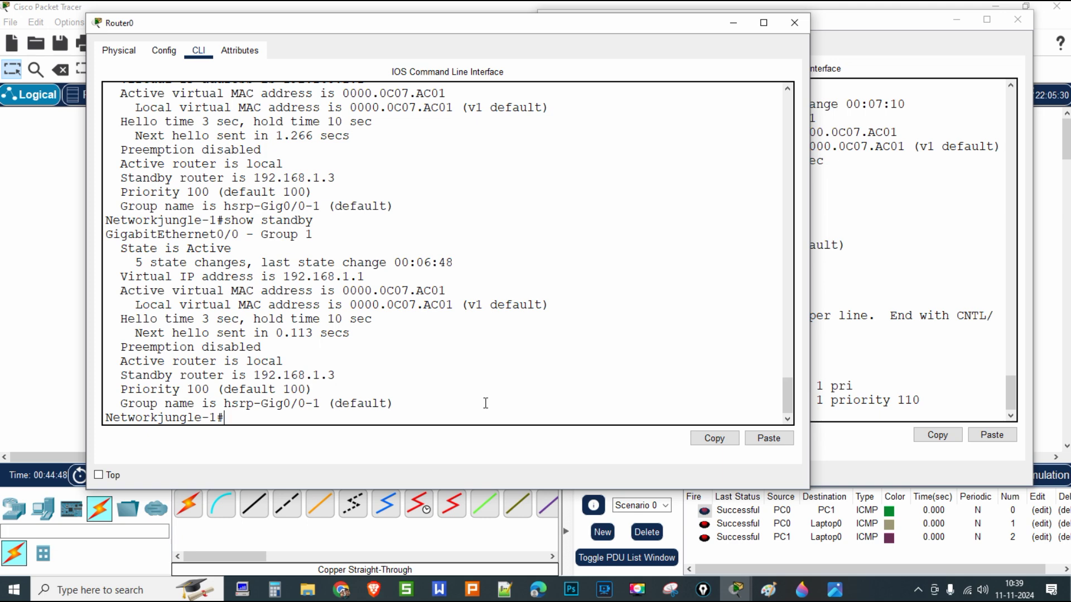
Enable preemption for HSRP group 1 on Router1's g0/0 interface and circle the priority and preempt commands.
{"action": "left_click", "coordinate": [910, 411]}
{"action": "type", "text": "st"}
{"action": "key", "text": "Tab"}
{"action": "type", "text": "1 preempt"}
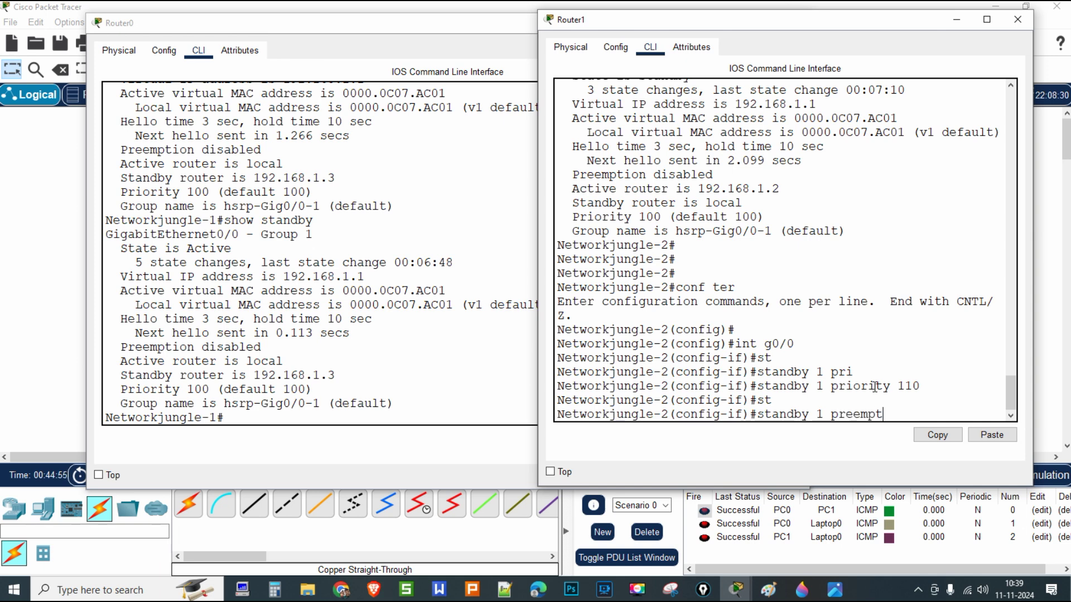
{"action": "key", "text": "Return"}
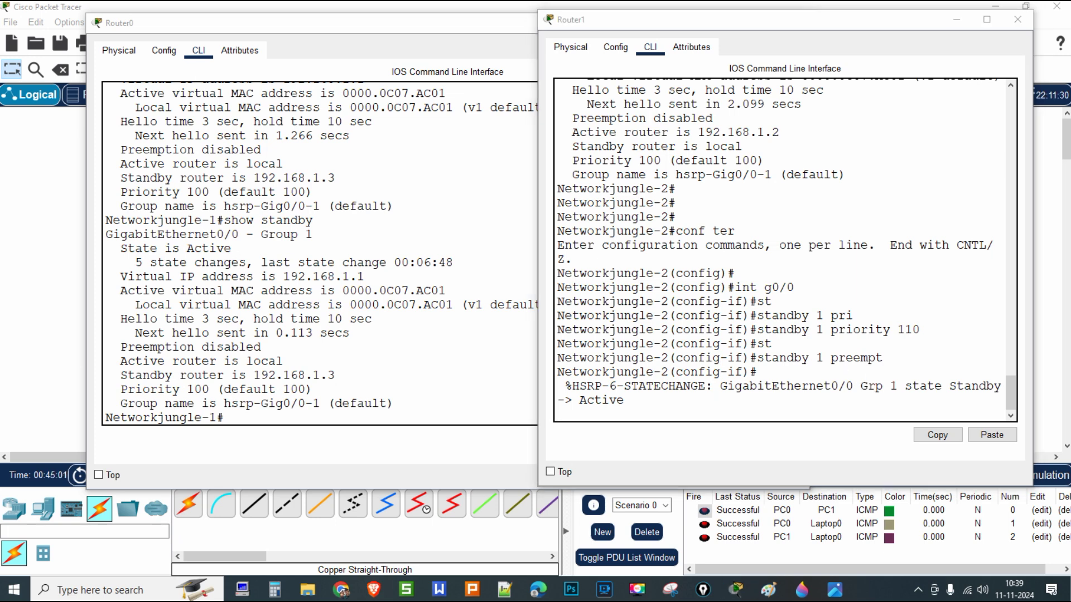
{"action": "mouse_move", "coordinate": [757, 373]}
{"action": "left_mouse_down"}
{"action": "mouse_move", "coordinate": [868, 384]}
{"action": "mouse_move", "coordinate": [939, 341]}
{"action": "mouse_move", "coordinate": [831, 322]}
{"action": "mouse_move", "coordinate": [768, 334]}
{"action": "mouse_move", "coordinate": [752, 362]}
{"action": "mouse_move", "coordinate": [758, 372]}
{"action": "left_mouse_up"}
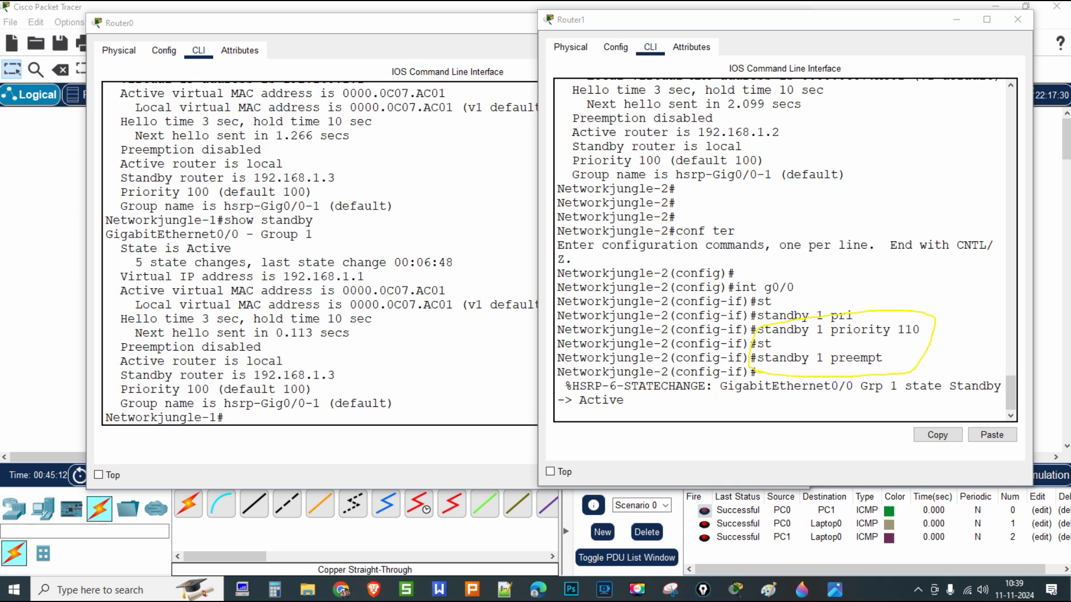
Display Router0's HSRP details with show standby and mark its state, the active router's address and priority, and the standby router entry.
{"action": "left_click", "coordinate": [301, 391]}
{"action": "key", "text": "Up"}
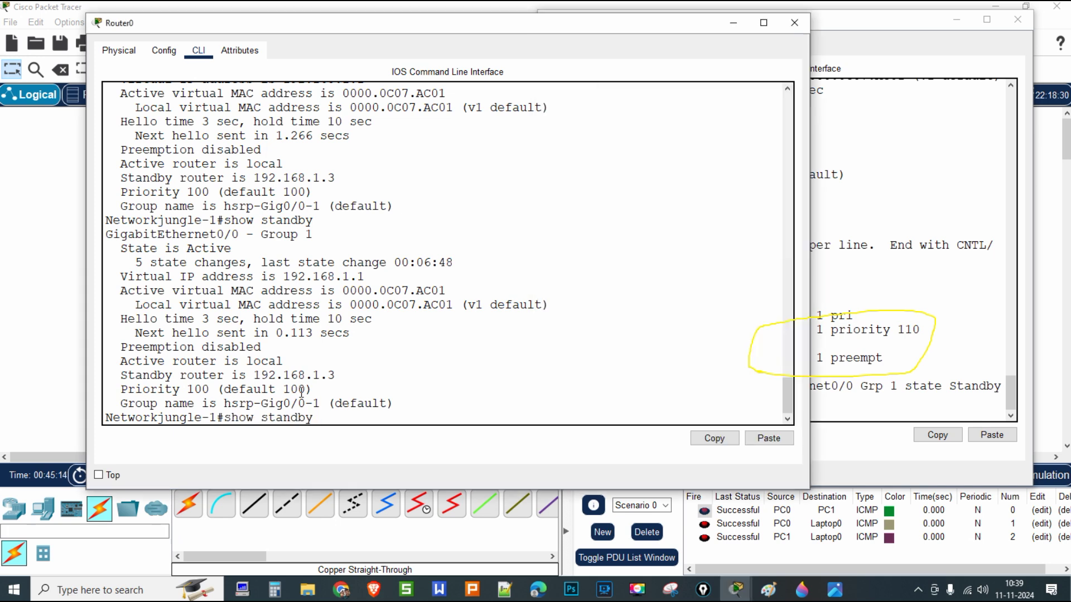
{"action": "key", "text": "Return"}
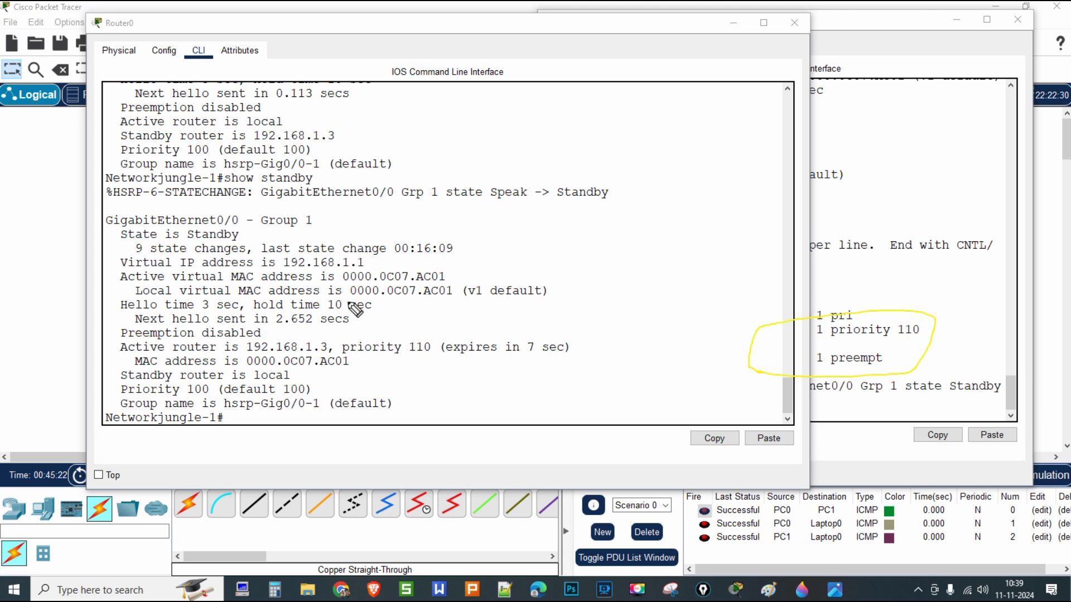
{"action": "mouse_move", "coordinate": [186, 242]}
{"action": "left_mouse_down"}
{"action": "mouse_move", "coordinate": [248, 231]}
{"action": "mouse_move", "coordinate": [195, 222]}
{"action": "mouse_move", "coordinate": [187, 246]}
{"action": "mouse_move", "coordinate": [215, 245]}
{"action": "left_mouse_up"}
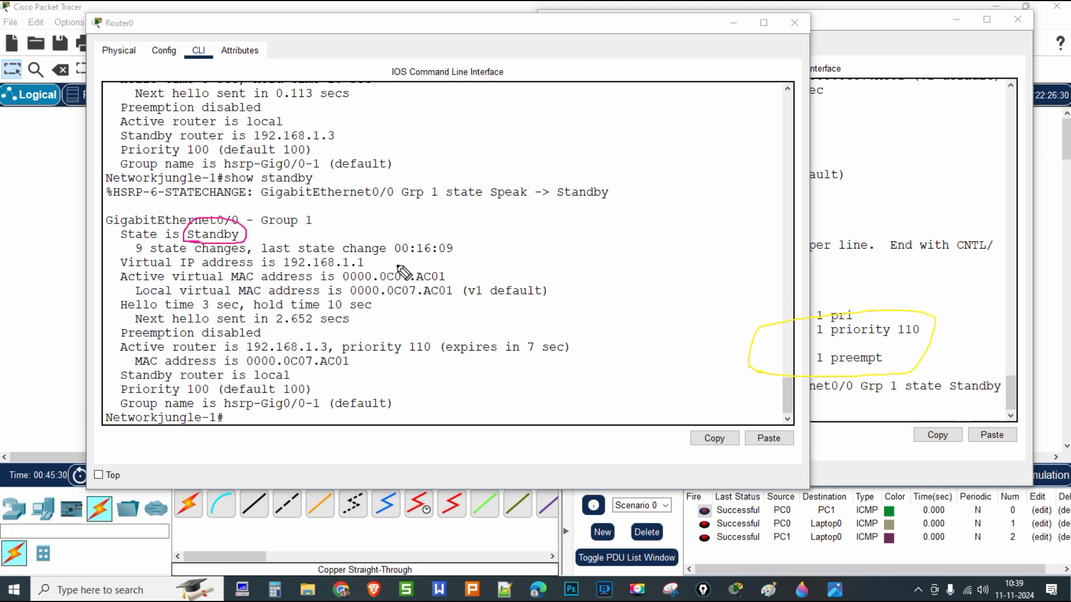
{"action": "left_click_drag", "start_coordinate": [243, 353], "coordinate": [439, 354]}
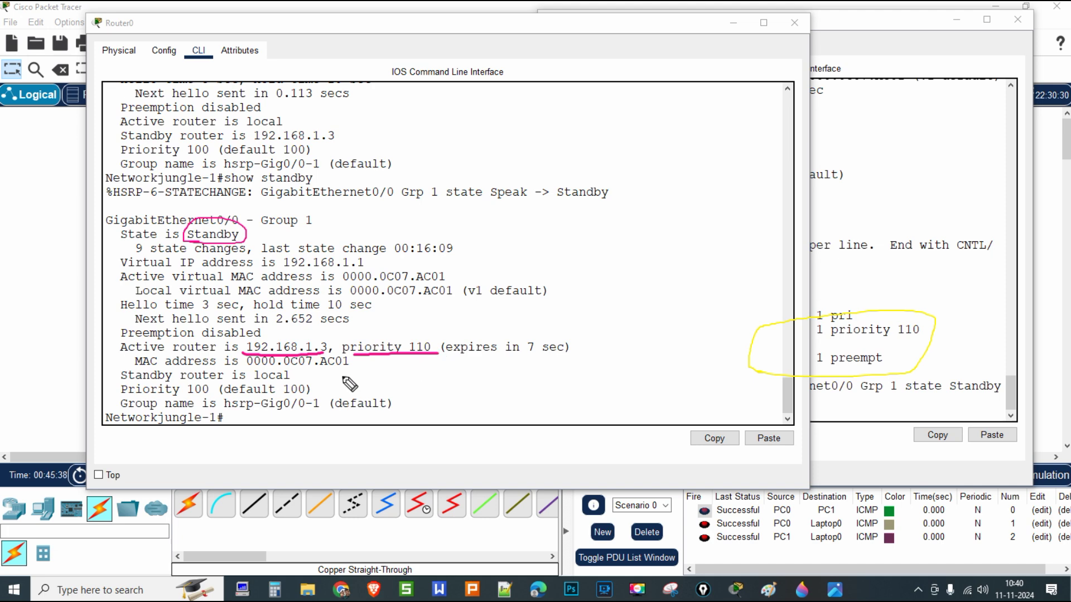
{"action": "mouse_move", "coordinate": [208, 381]}
{"action": "left_mouse_down"}
{"action": "mouse_move", "coordinate": [124, 222]}
{"action": "mouse_move", "coordinate": [119, 241]}
{"action": "mouse_move", "coordinate": [137, 237]}
{"action": "left_mouse_up"}
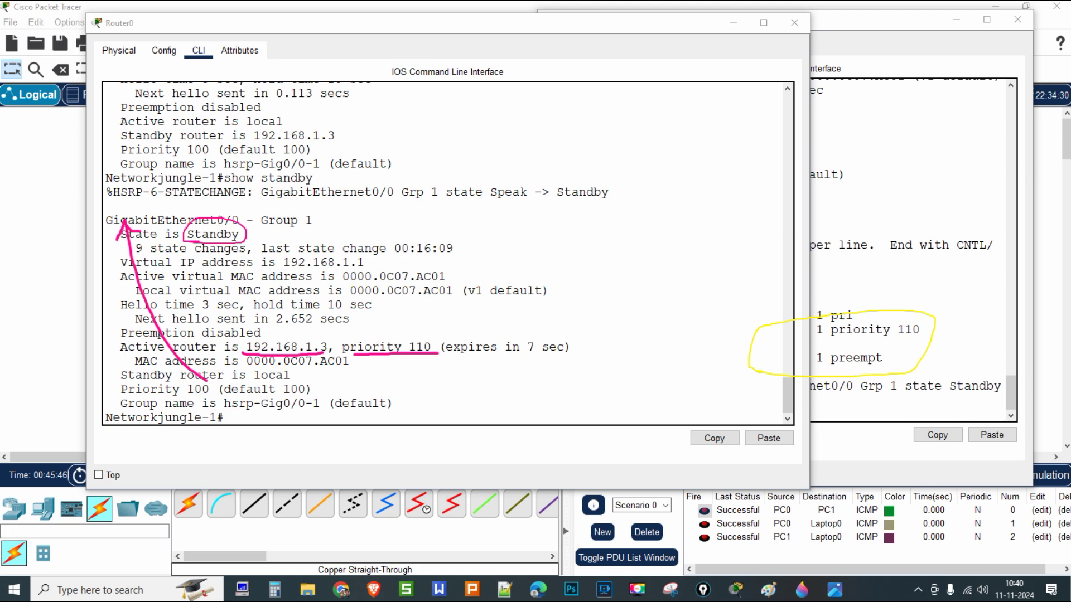
Leave configuration mode on Router1 and check its HSRP details with show standby.
{"action": "left_click", "coordinate": [843, 184]}
{"action": "key", "text": "Return"}
{"action": "key", "text": "Return"}
{"action": "key", "text": "Return"}
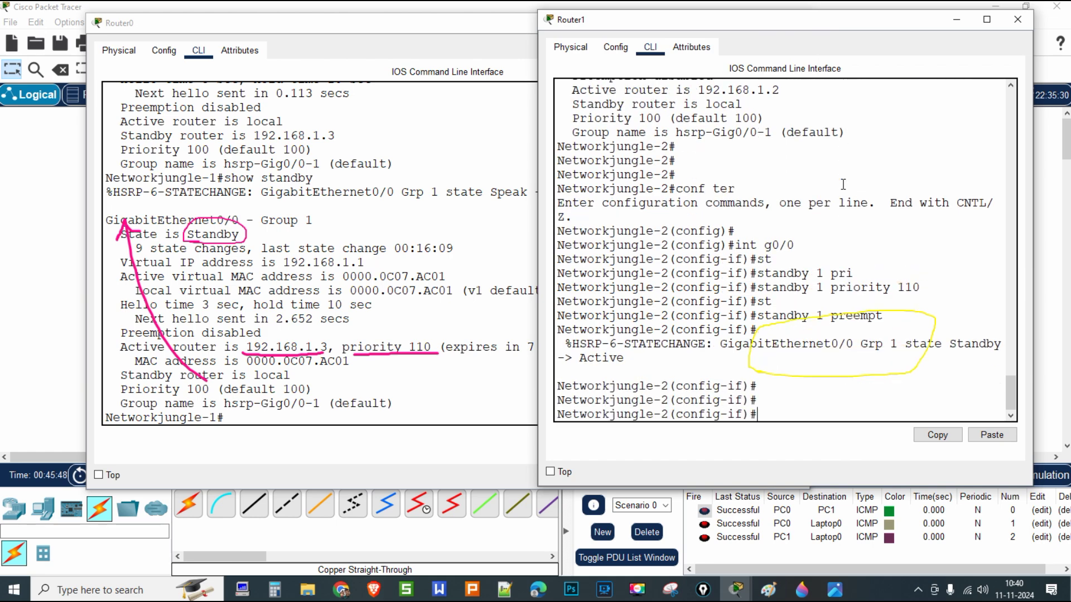
{"action": "key", "text": "ctrl+z"}
{"action": "key", "text": "Up"}
{"action": "key", "text": "Up"}
{"action": "key", "text": "Return"}
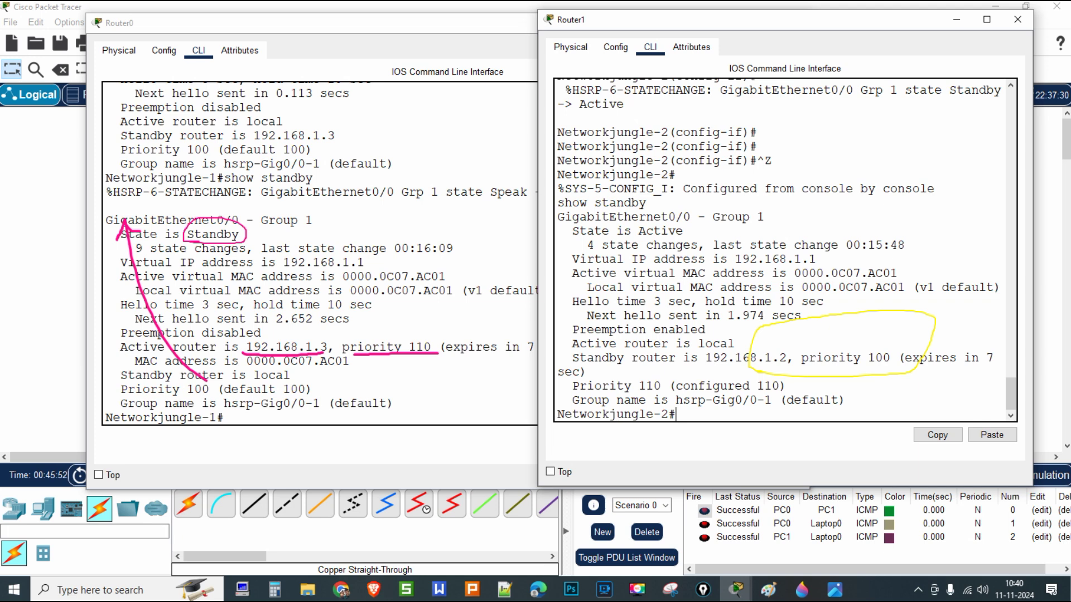
Clear the old annotations and underline Router1's HSRP state and its standby router entry with the IP address.
{"action": "key", "text": "Escape"}
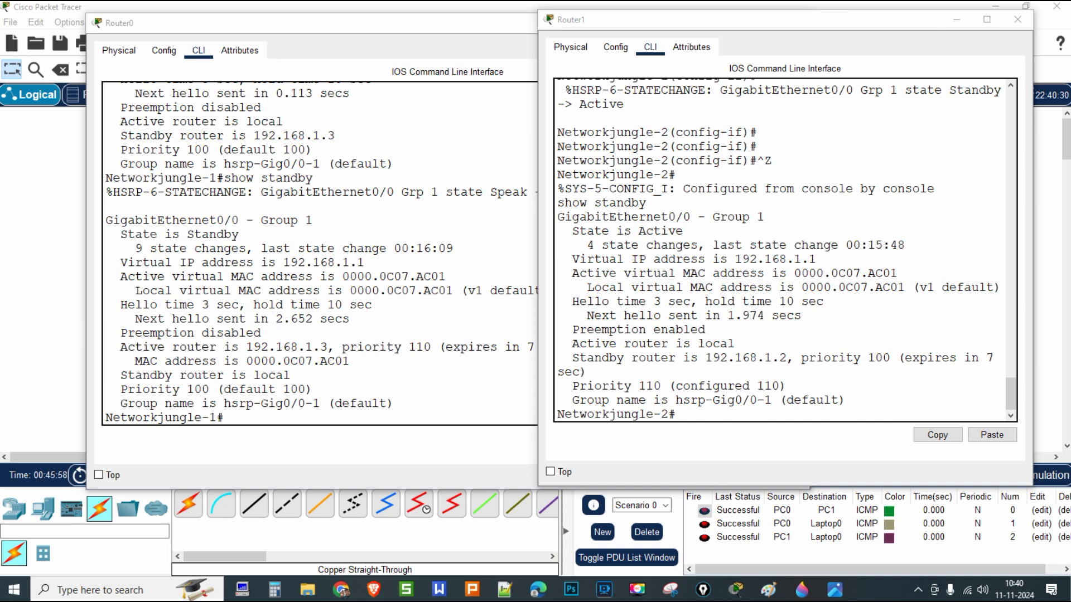
{"action": "left_click_drag", "start_coordinate": [639, 240], "coordinate": [667, 239]}
{"action": "left_click_drag", "start_coordinate": [705, 365], "coordinate": [787, 366]}
{"action": "left_click_drag", "start_coordinate": [572, 364], "coordinate": [660, 365]}
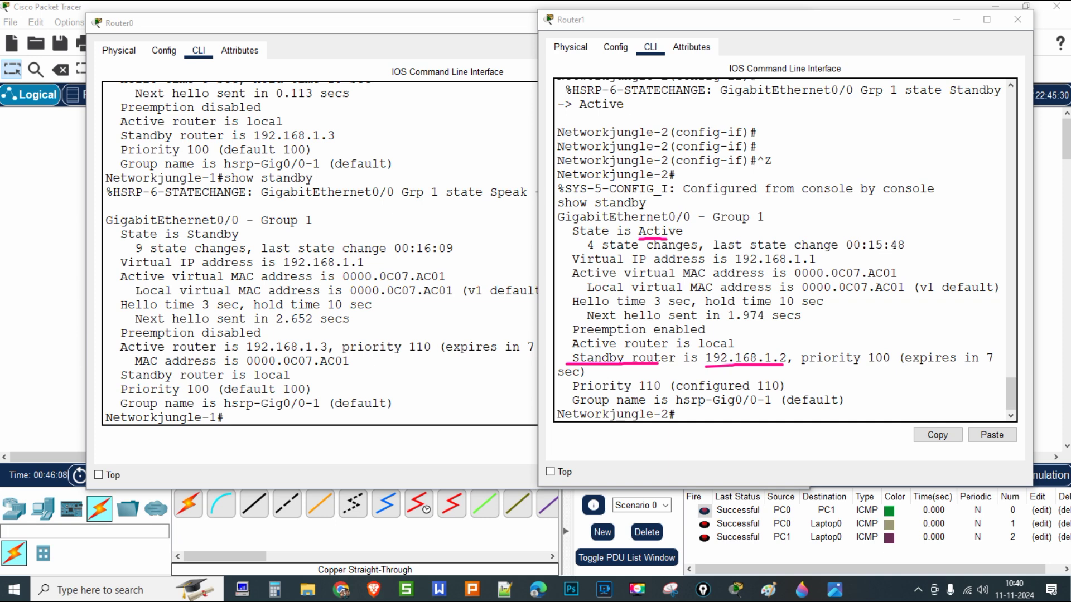
Enter global configuration mode on Router0 with conf ter.
{"action": "left_click", "coordinate": [347, 410]}
{"action": "type", "text": "conf ter"}
{"action": "key", "text": "Return"}
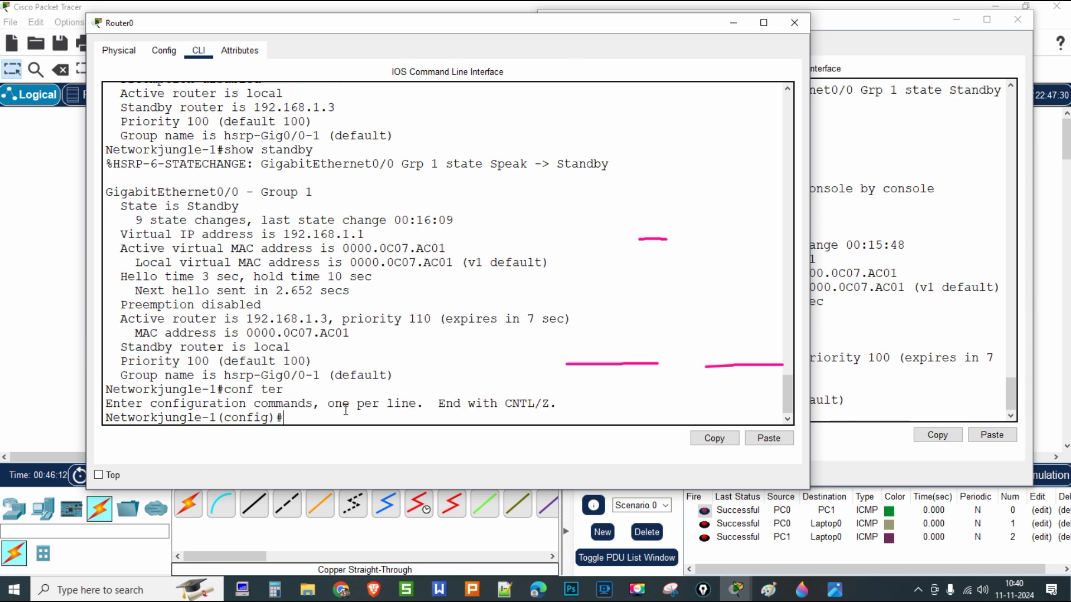
{"action": "type", "text": "st"}
{"action": "key", "text": "Tab"}
{"action": "type", "text": "an"}
{"action": "key", "text": "Tab"}
{"action": "key", "text": "BackSpace"}
{"action": "key", "text": "BackSpace"}
{"action": "key", "text": "BackSpace"}
{"action": "key", "text": "BackSpace"}
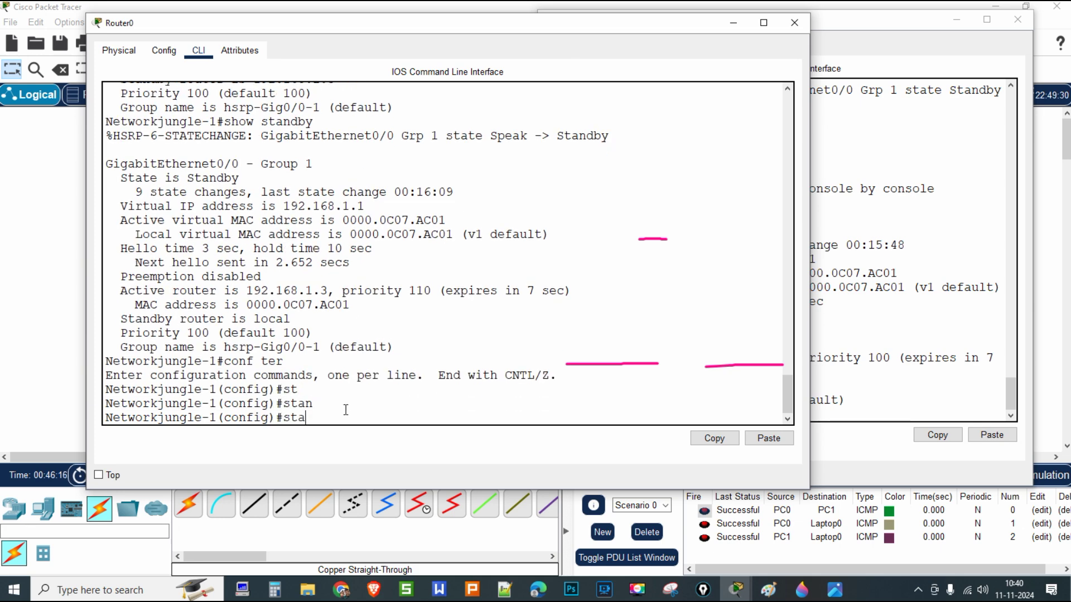
Set the HSRP group 1 priority to 120 on Router0's g0/0 interface.
{"action": "type", "text": "int g0/0"}
{"action": "key", "text": "Return"}
{"action": "type", "text": "st"}
{"action": "key", "text": "Tab"}
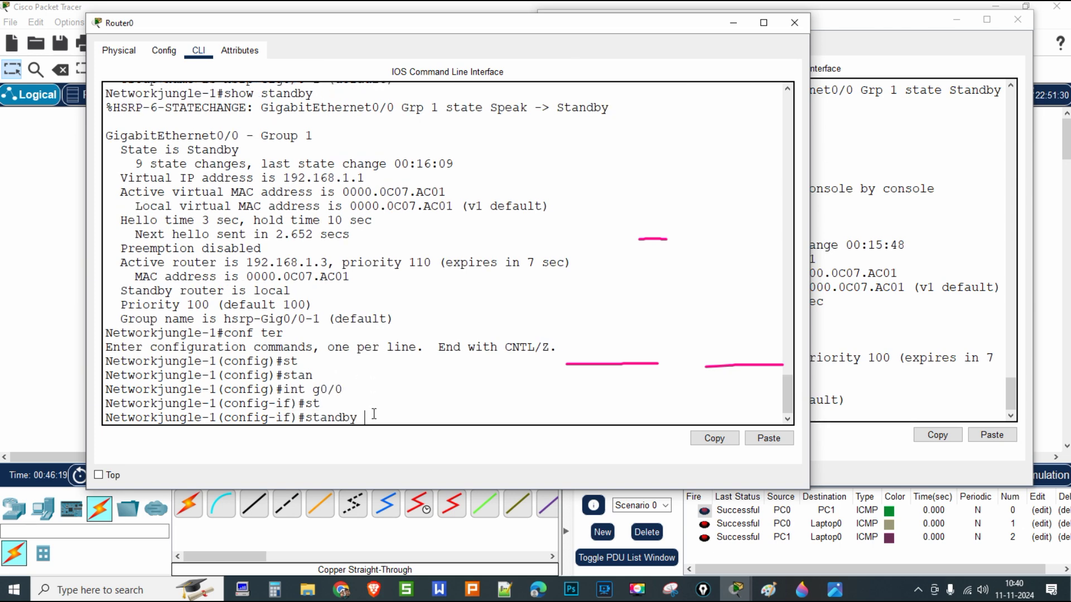
{"action": "type", "text": "1 pr"}
{"action": "key", "text": "Tab"}
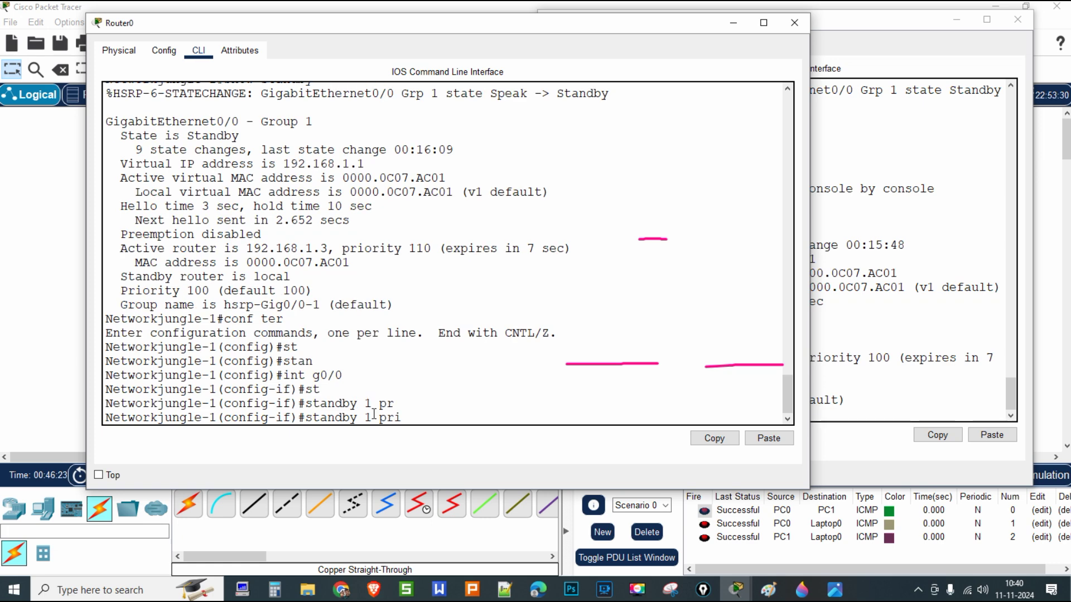
{"action": "type", "text": "i"}
{"action": "key", "text": "Tab"}
{"action": "type", "text": "120"}
{"action": "key", "text": "Return"}
Enable preemption for HSRP group 1 on Router0's g0/0 interface.
{"action": "type", "text": "st"}
{"action": "key", "text": "Tab"}
{"action": "type", "text": "andby 1"}
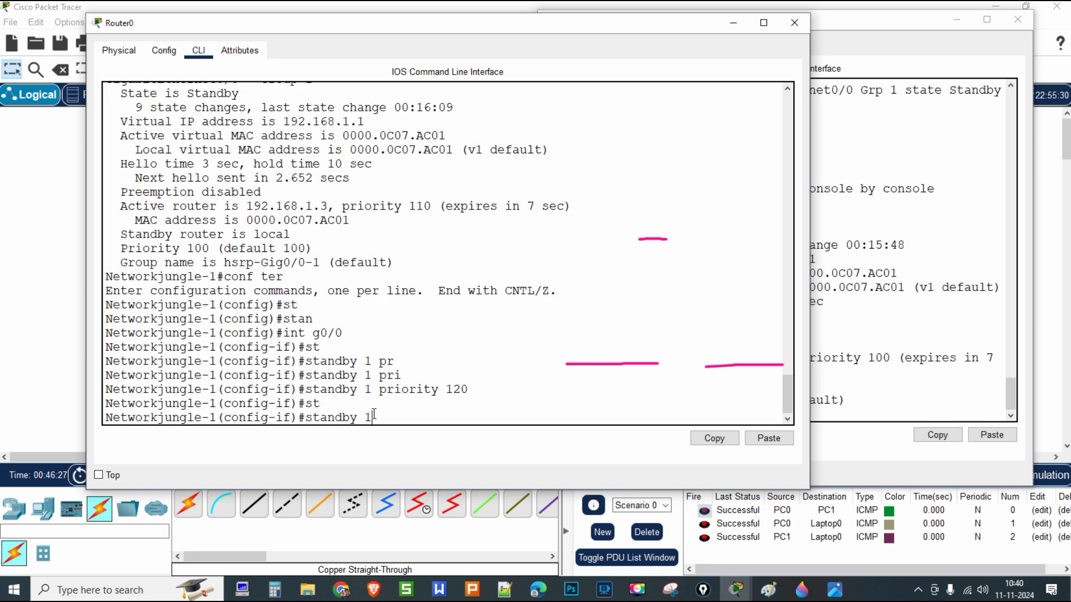
{"action": "type", "text": " preemp"}
{"action": "key", "text": "Tab"}
{"action": "key", "text": "Return"}
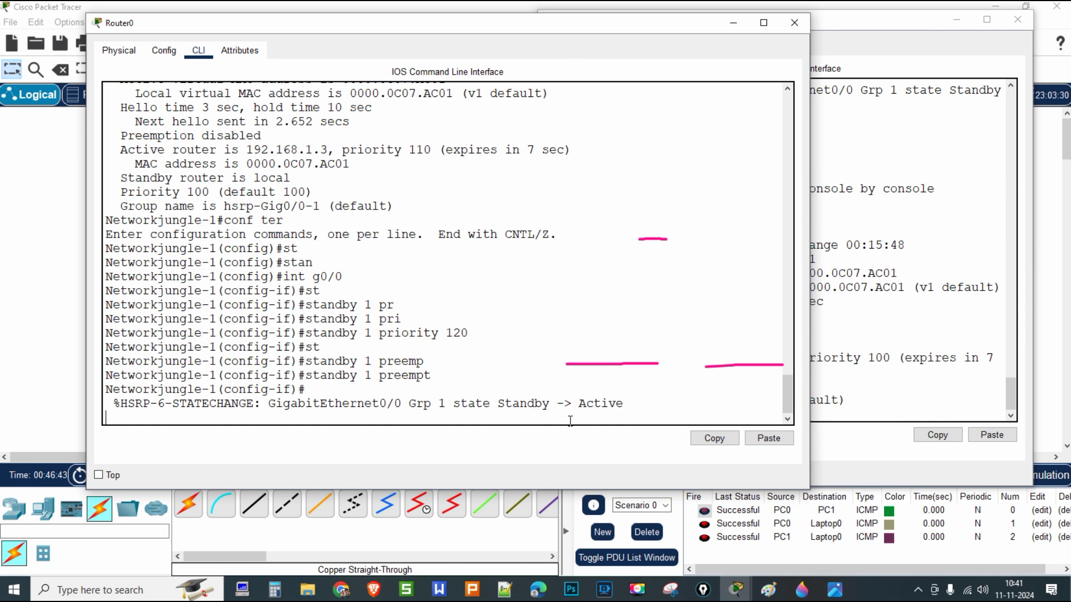
Leave configuration mode on Router0 and check its HSRP details with show standby.
{"action": "key", "text": "ctrl+z"}
{"action": "key", "text": "Return"}
{"action": "key", "text": "Return"}
{"action": "type", "text": "show standby"}
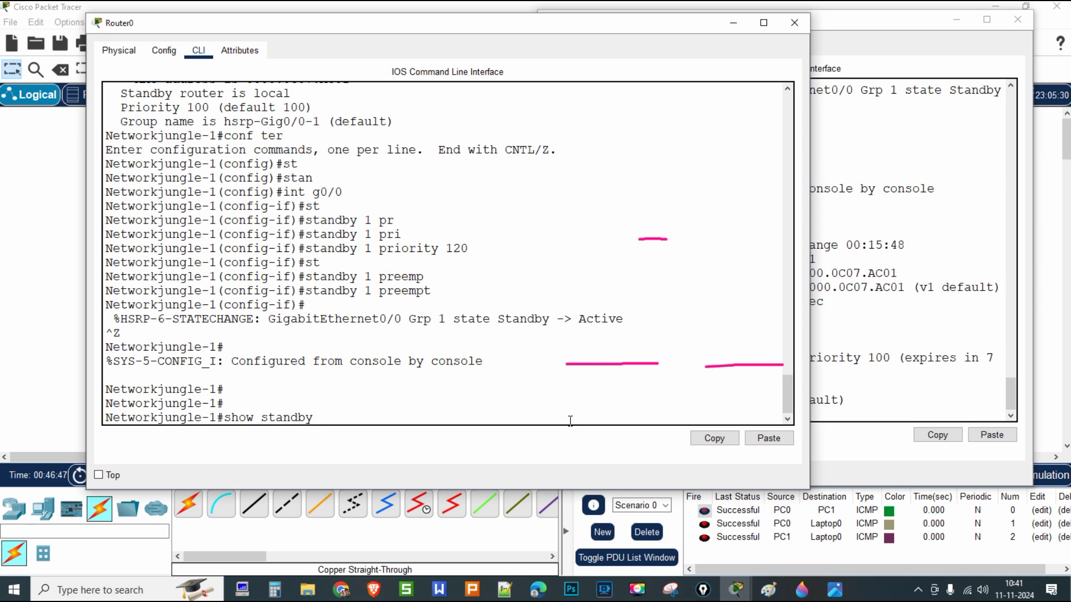
{"action": "key", "text": "Return"}
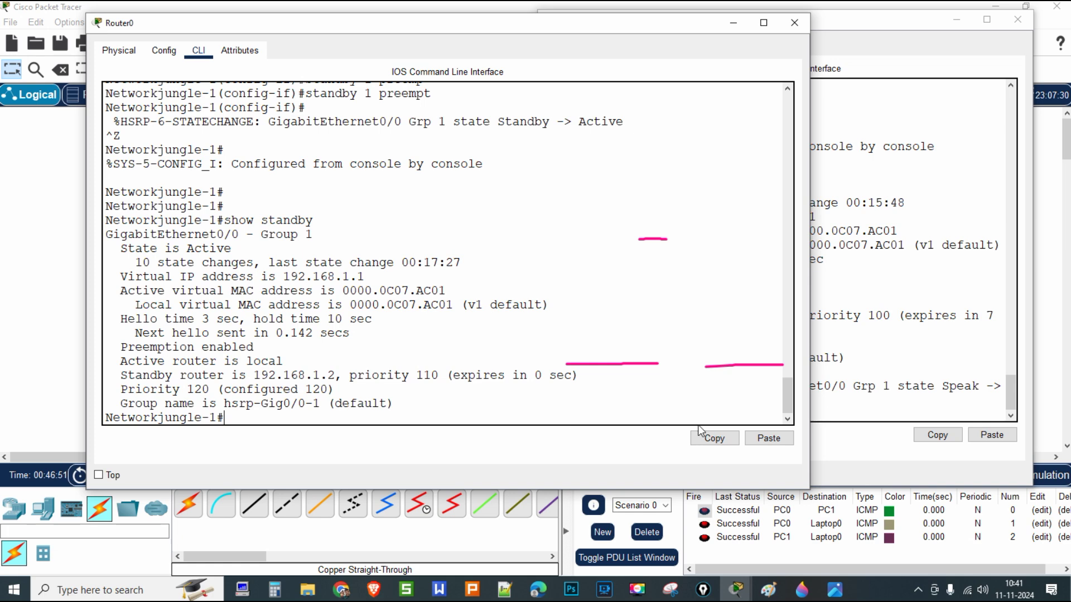
Display Router1's HSRP details again with show standby to check its role against Router0.
{"action": "left_click", "coordinate": [907, 402]}
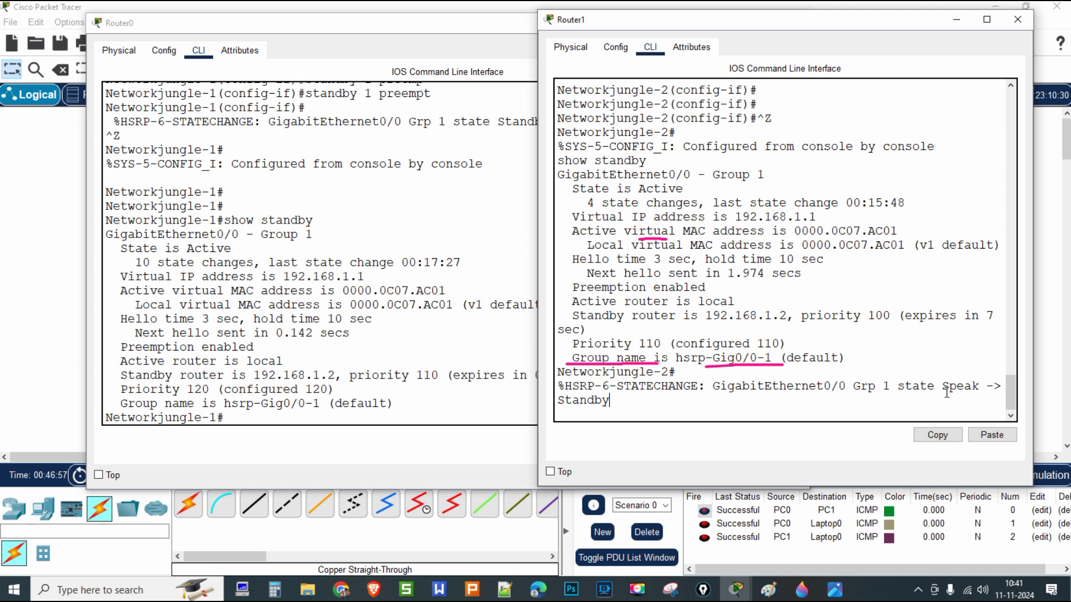
{"action": "key", "text": "Return"}
{"action": "key", "text": "Return"}
{"action": "key", "text": "Return"}
{"action": "key", "text": "Up"}
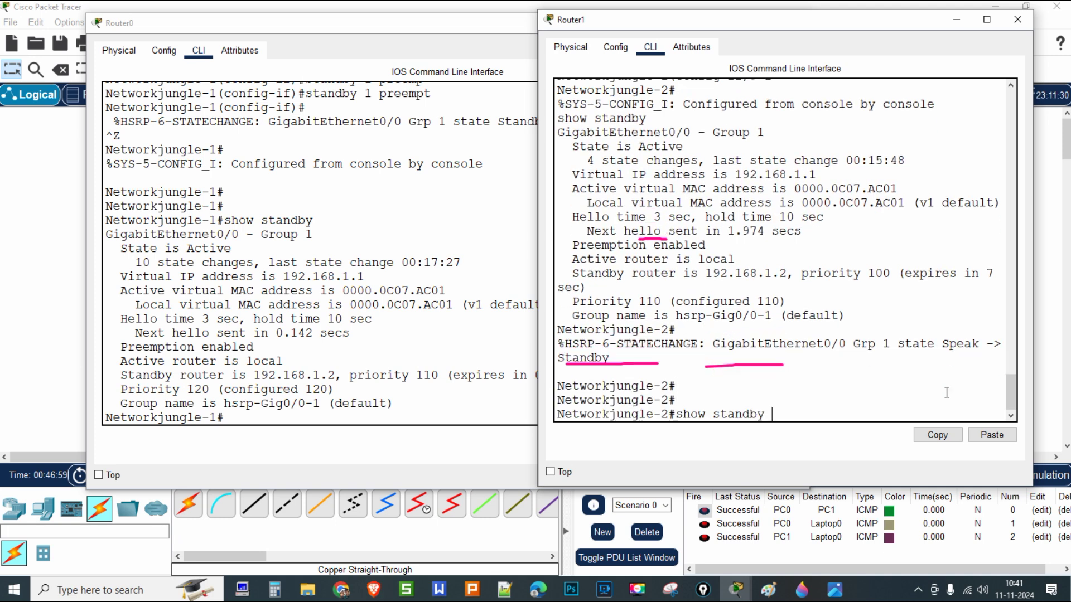
{"action": "key", "text": "Return"}
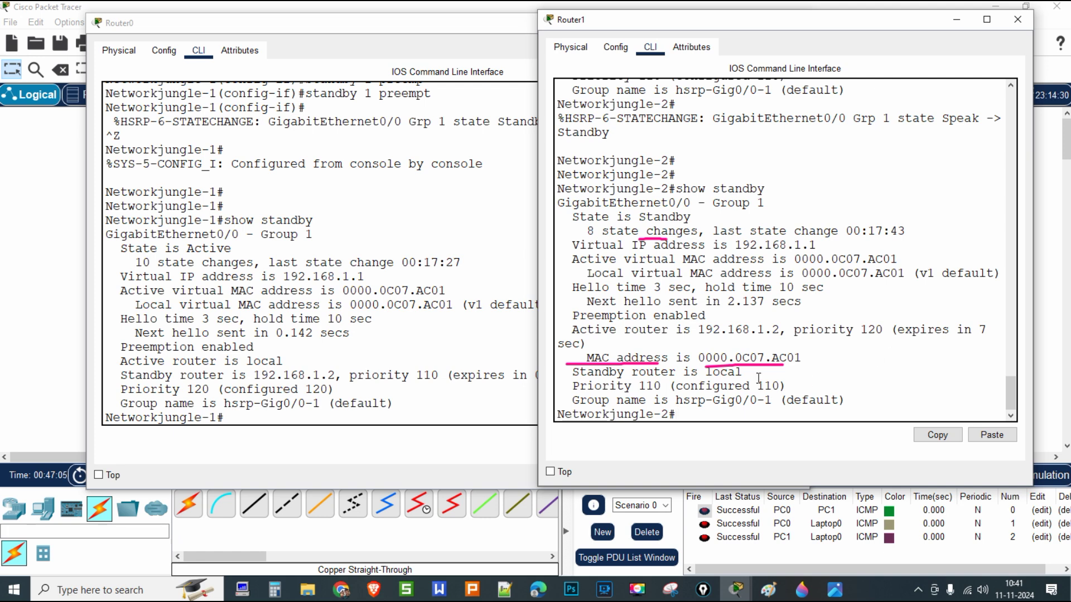
Set the HSRP group 1 timers on Router0's g0/0 interface to a 1-second hello interval and a 4-second hold time.
{"action": "left_click", "coordinate": [388, 412]}
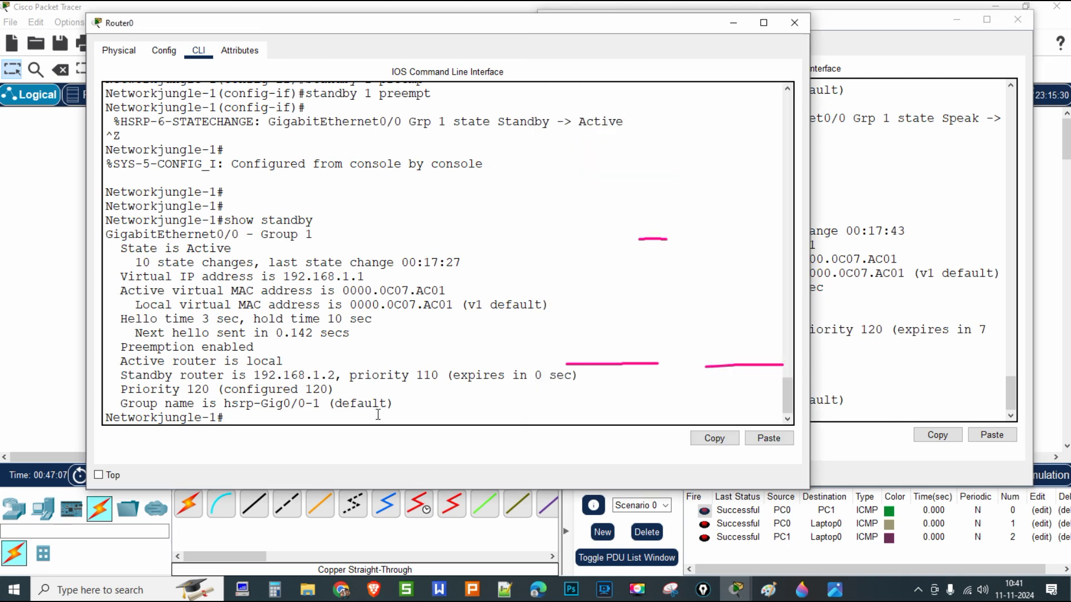
{"action": "type", "text": "conf ter"}
{"action": "key", "text": "Return"}
{"action": "type", "text": "int g0/0"}
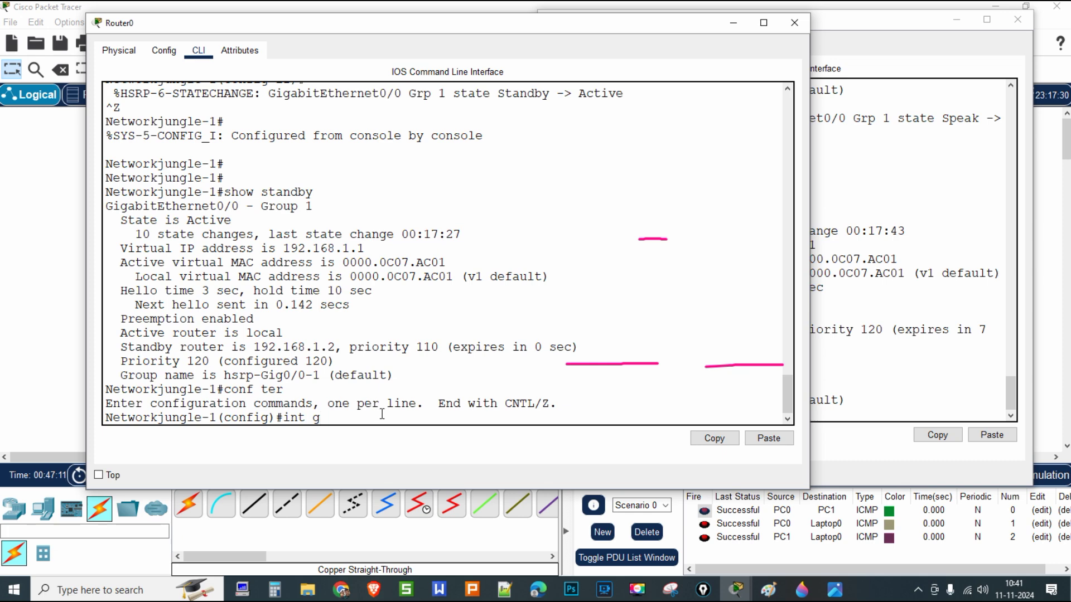
{"action": "key", "text": "Return"}
{"action": "type", "text": "st"}
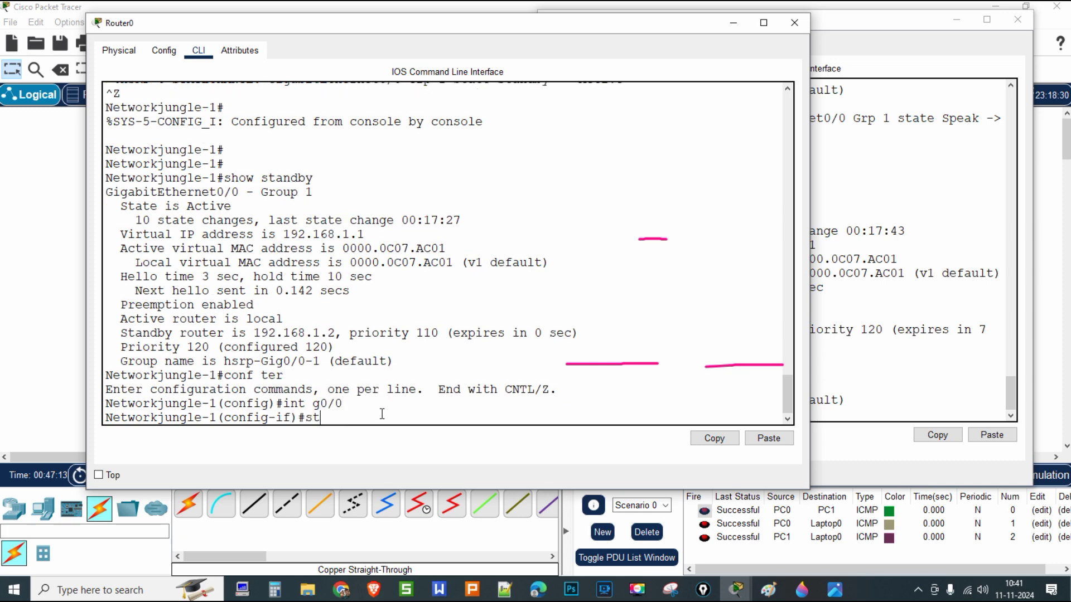
{"action": "key", "text": "Tab"}
{"action": "type", "text": "1 tim"}
{"action": "key", "text": "Tab"}
{"action": "type", "text": "?"}
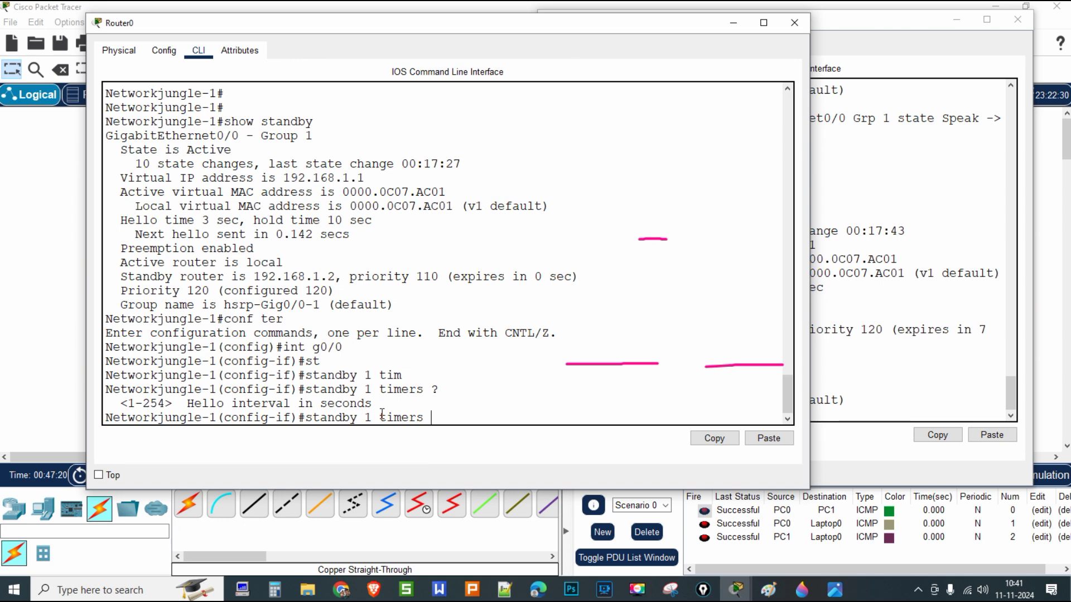
{"action": "type", "text": "1"}
{"action": "type", "text": " ?"}
{"action": "type", "text": "4"}
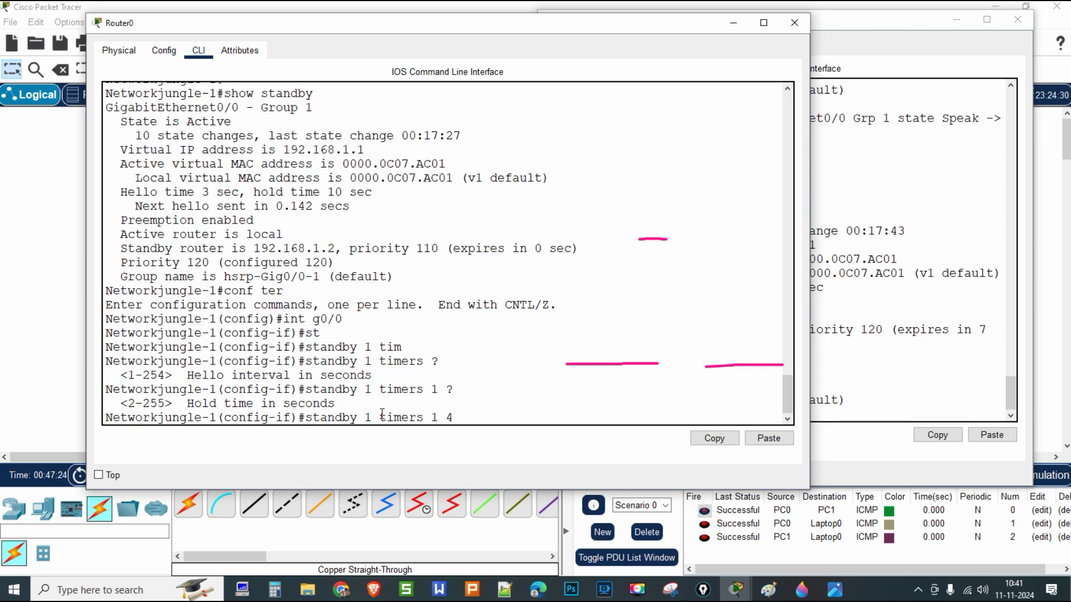
{"action": "key", "text": "Return"}
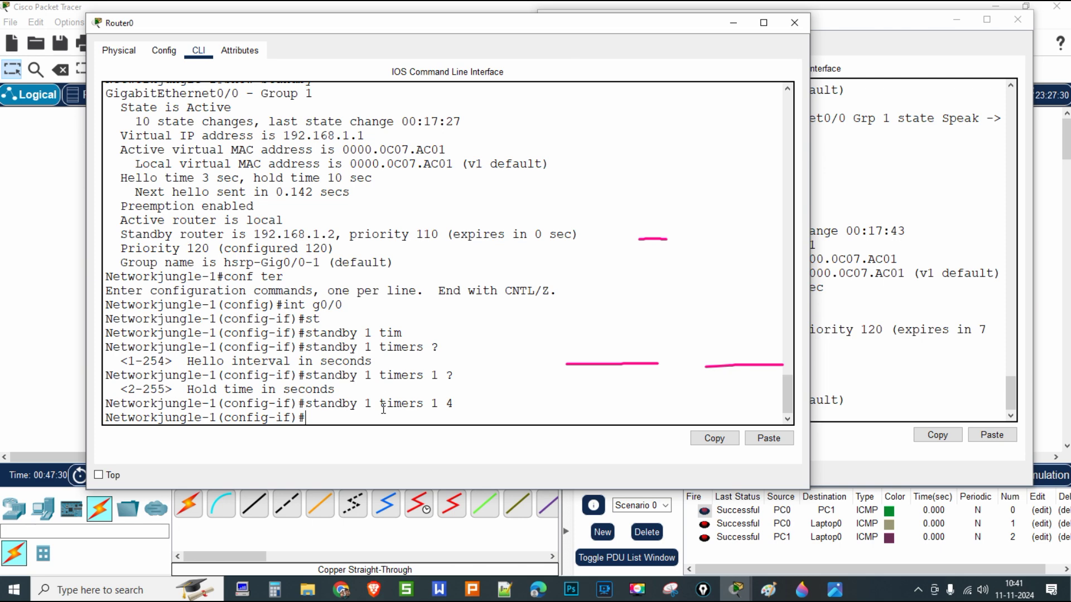
Set the HSRP group 1 timers on Router1's g0/0 interface to hello 1 second and hold 4 seconds.
{"action": "left_click", "coordinate": [845, 410]}
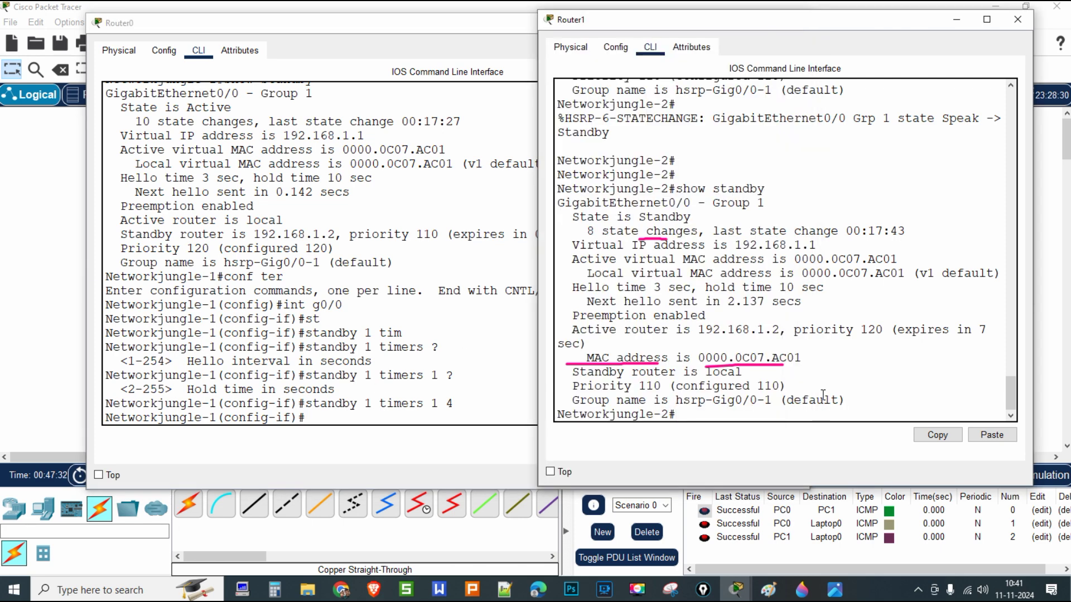
{"action": "type", "text": "int g0/0"}
{"action": "key", "text": "Return"}
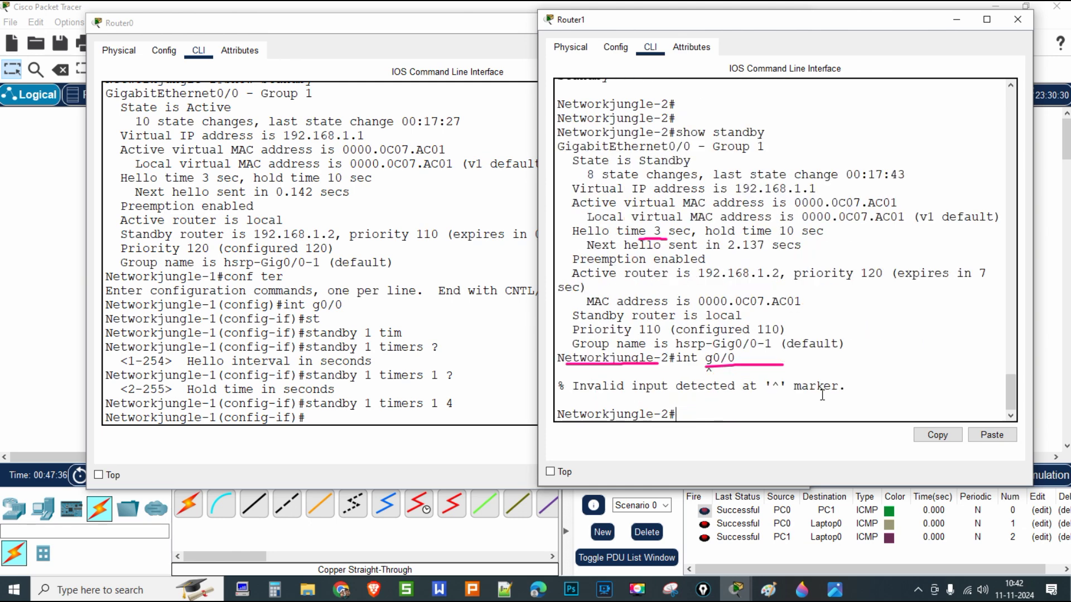
{"action": "type", "text": "conf ter"}
{"action": "key", "text": "Return"}
{"action": "type", "text": "int g0/0"}
{"action": "key", "text": "Return"}
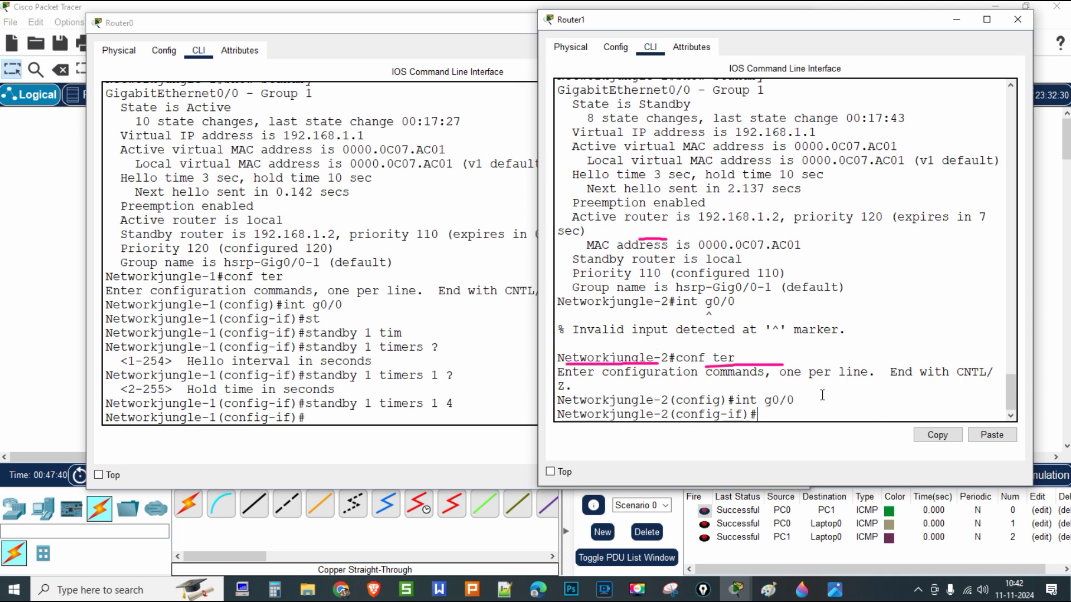
{"action": "type", "text": "st"}
{"action": "key", "text": "Tab"}
{"action": "type", "text": "1 ti"}
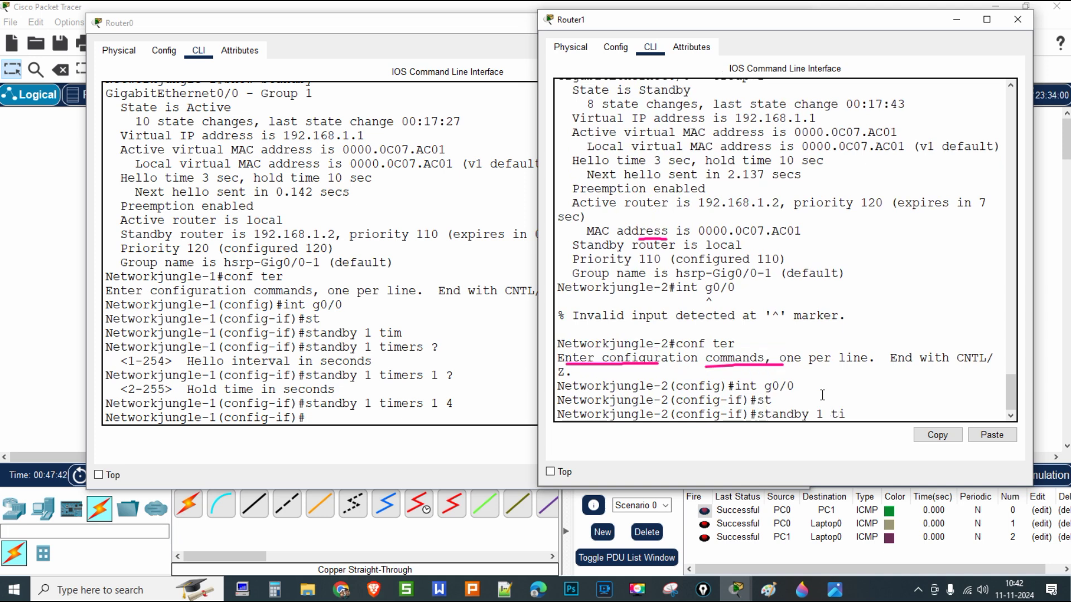
{"action": "key", "text": "Tab"}
{"action": "type", "text": "1"}
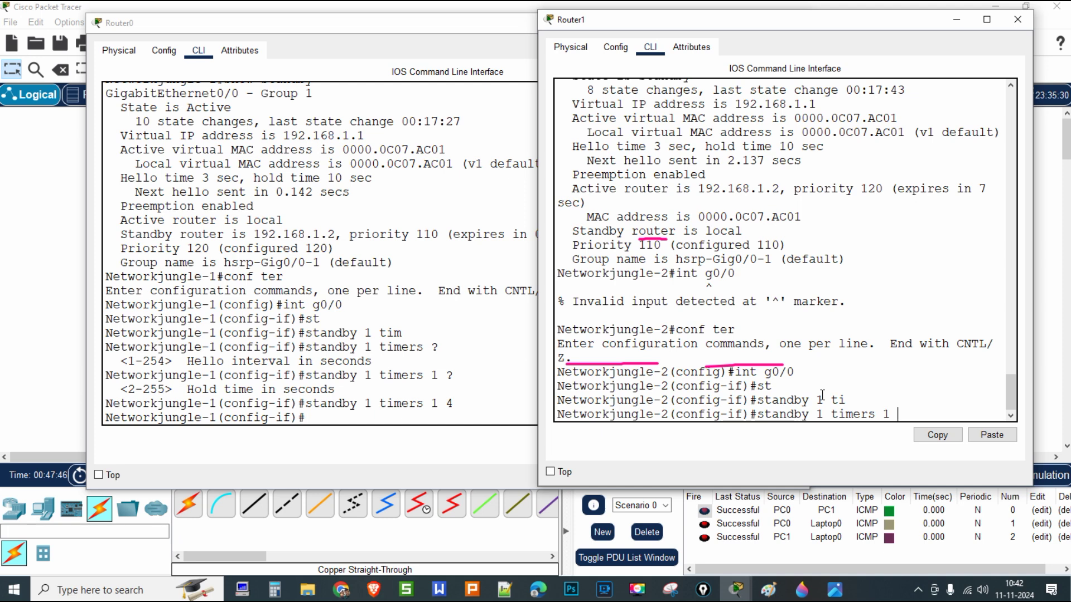
{"action": "type", "text": " 4"}
{"action": "key", "text": "Return"}
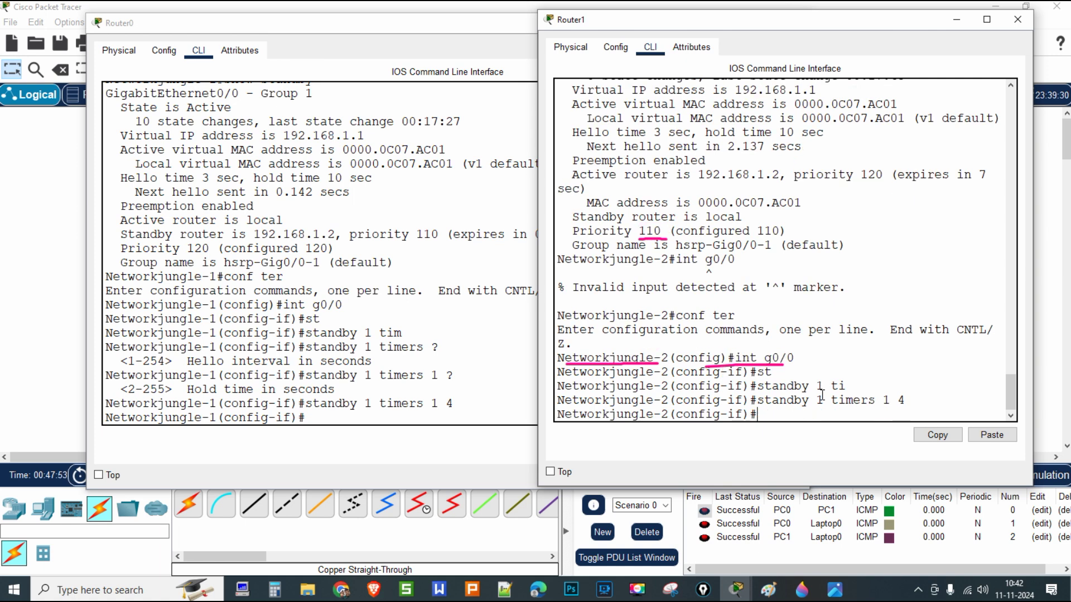
List the available options of the standby 1 command on Router1's g0/0 interface and clear the unfinished command.
{"action": "key", "text": "Tab"}
{"action": "type", "text": "1 ?"}
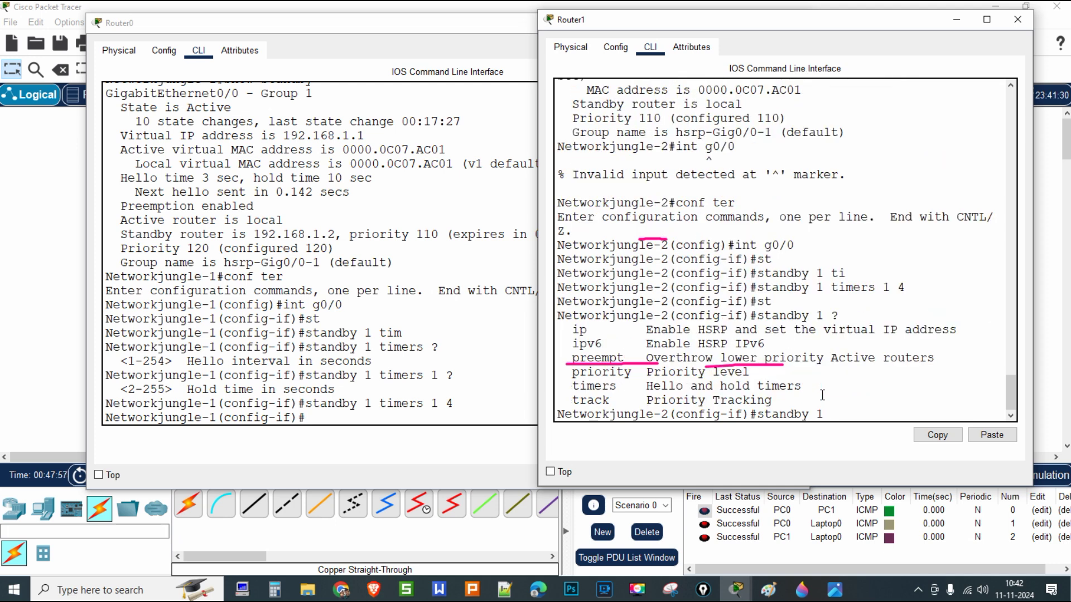
{"action": "key", "text": "BackSpace"}
{"action": "key", "text": "BackSpace"}
{"action": "key", "text": "BackSpace"}
{"action": "key", "text": "BackSpace"}
{"action": "key", "text": "BackSpace"}
{"action": "key", "text": "BackSpace"}
{"action": "key", "text": "BackSpace"}
{"action": "key", "text": "BackSpace"}
{"action": "key", "text": "BackSpace"}
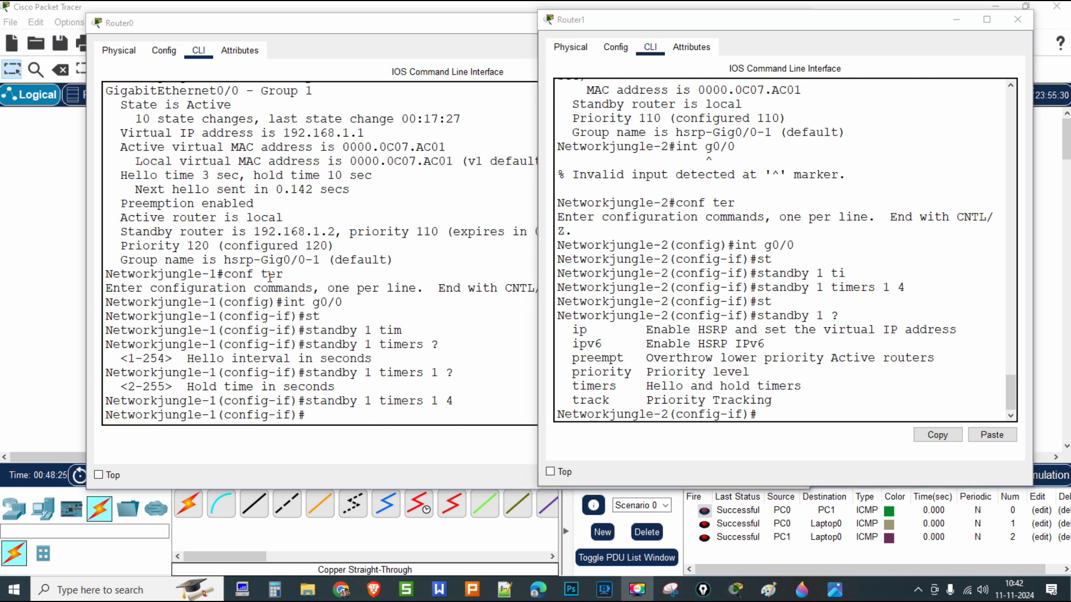
Leave configuration mode on Router0 and display its HSRP summary with show standby brief.
{"action": "left_click", "coordinate": [270, 278]}
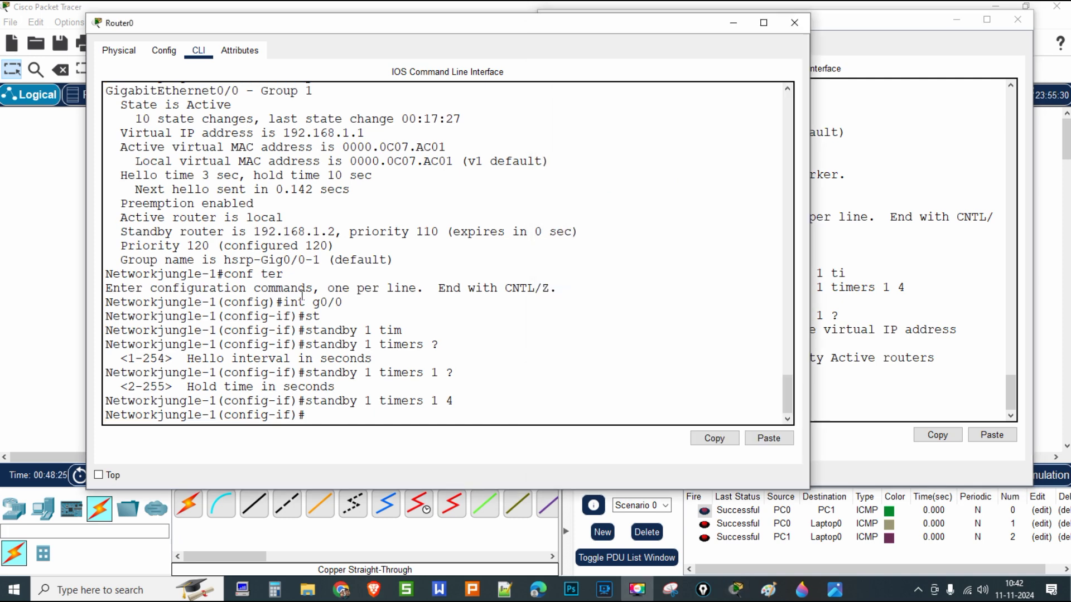
{"action": "key", "text": "Return"}
{"action": "key", "text": "Return"}
{"action": "key", "text": "Return"}
{"action": "key", "text": "Return"}
{"action": "key", "text": "ctrl+z"}
{"action": "key", "text": "Return"}
{"action": "key", "text": "Return"}
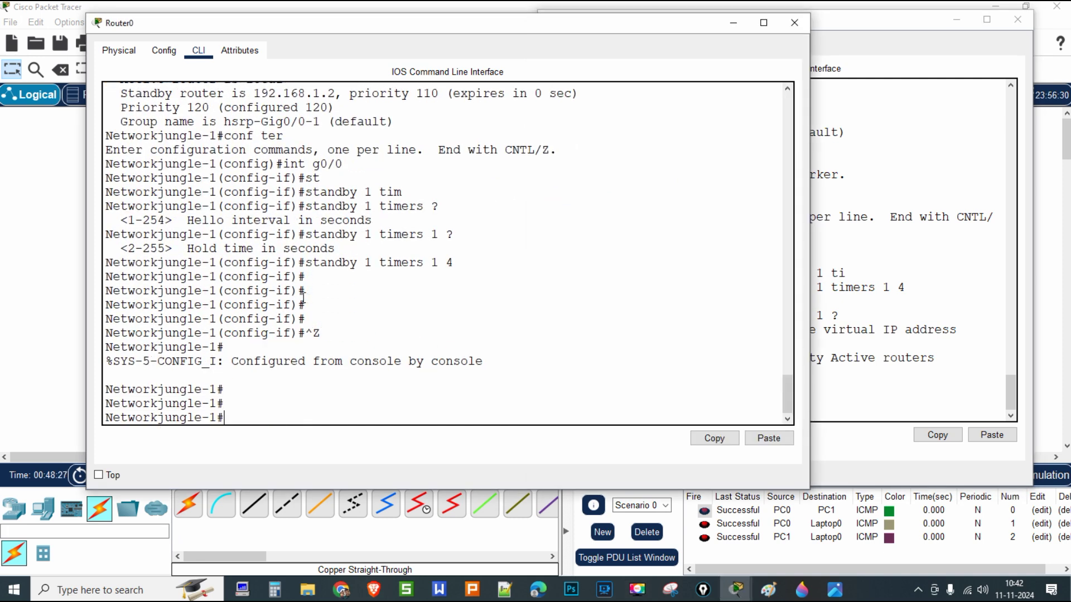
{"action": "type", "text": "show st"}
{"action": "key", "text": "Tab"}
{"action": "type", "text": "an"}
{"action": "key", "text": "Tab"}
{"action": "type", "text": "brief"}
{"action": "key", "text": "Return"}
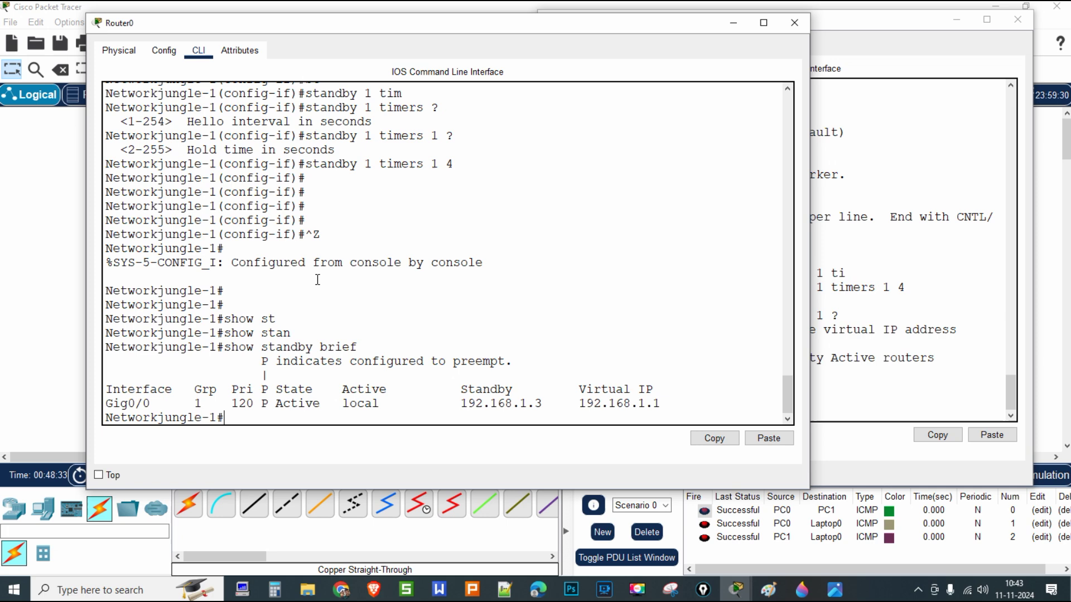
Leave configuration mode on Router1 and display its HSRP summary with show standby brief.
{"action": "left_click", "coordinate": [870, 382]}
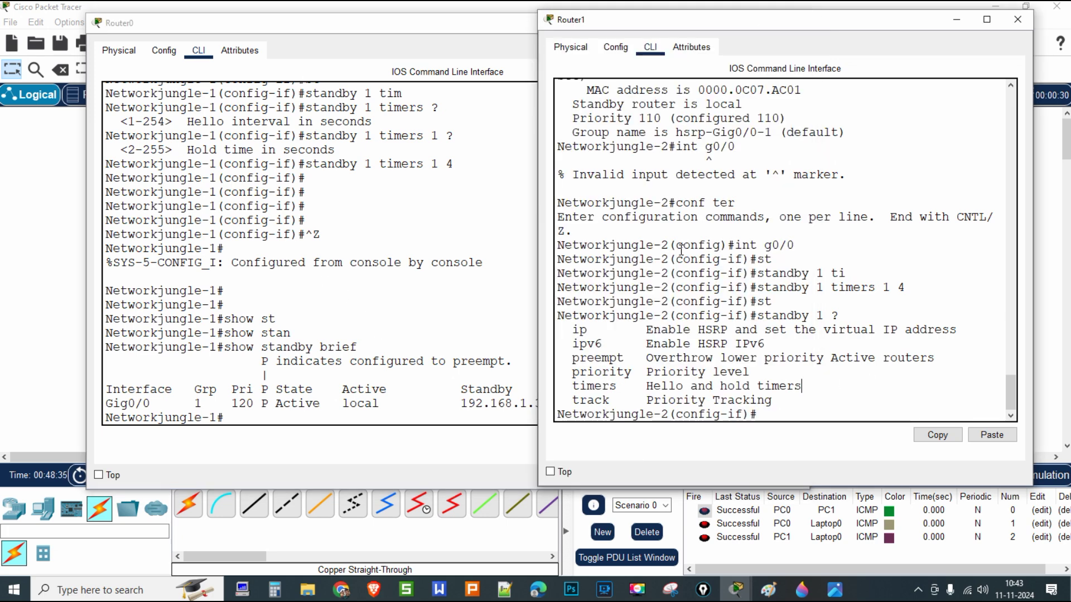
{"action": "key", "text": "ctrl+z"}
{"action": "key", "text": "Return"}
{"action": "type", "text": "show s"}
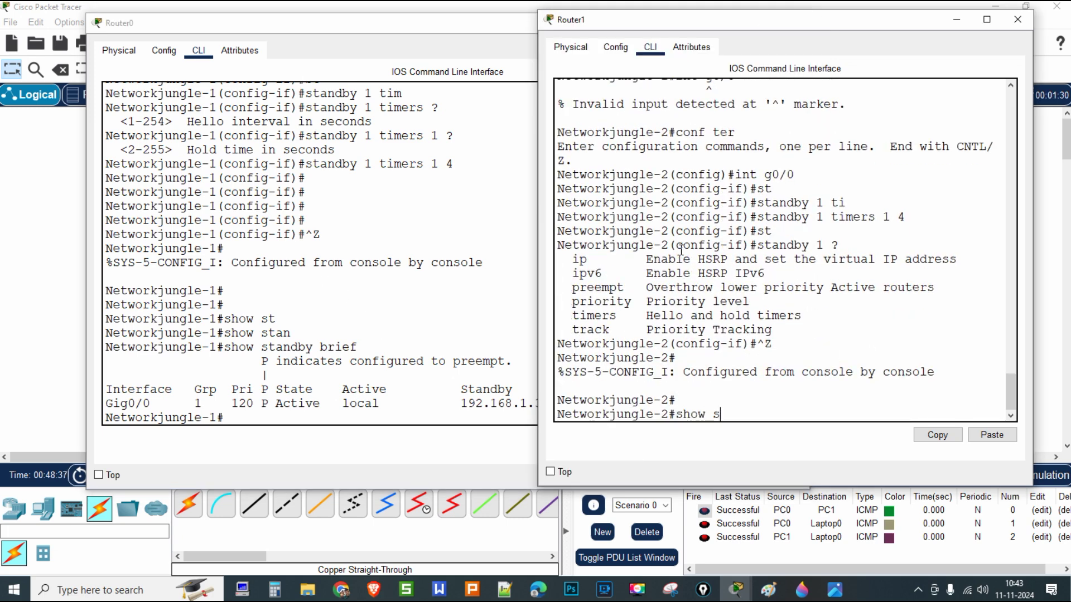
{"action": "type", "text": "t"}
{"action": "key", "text": "Tab"}
{"action": "type", "text": "an"}
{"action": "key", "text": "Tab"}
{"action": "type", "text": "br"}
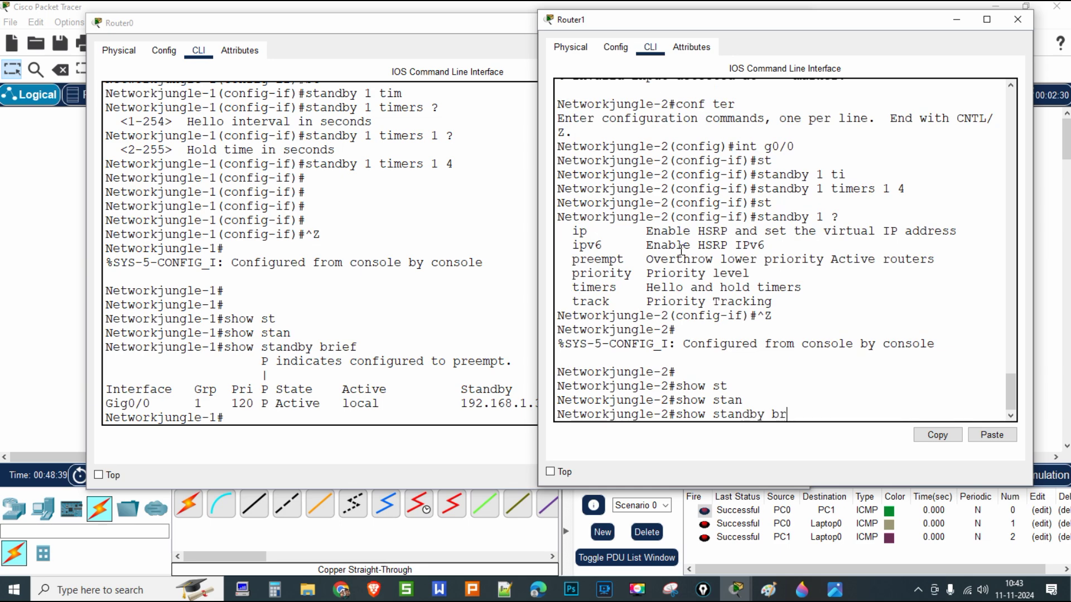
{"action": "key", "text": "Tab"}
{"action": "key", "text": "Return"}
Resize and reposition the Router0 and Router1 windows so both HSRP summary tables can be read together.
{"action": "left_click_drag", "start_coordinate": [410, 25], "coordinate": [311, 18]}
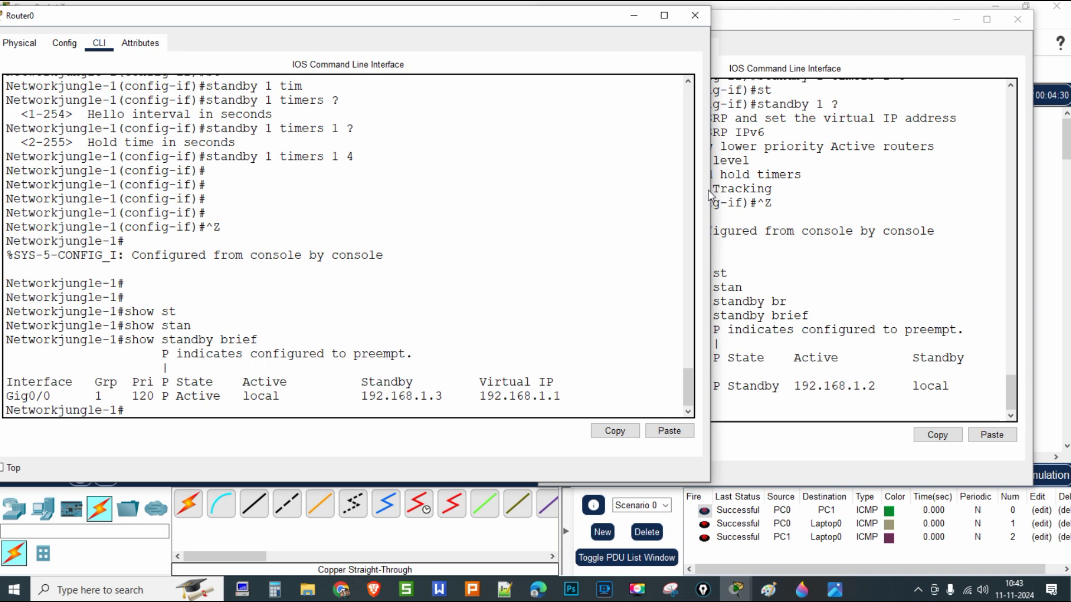
{"action": "left_click_drag", "start_coordinate": [710, 195], "coordinate": [612, 186]}
{"action": "left_click", "coordinate": [665, 193]}
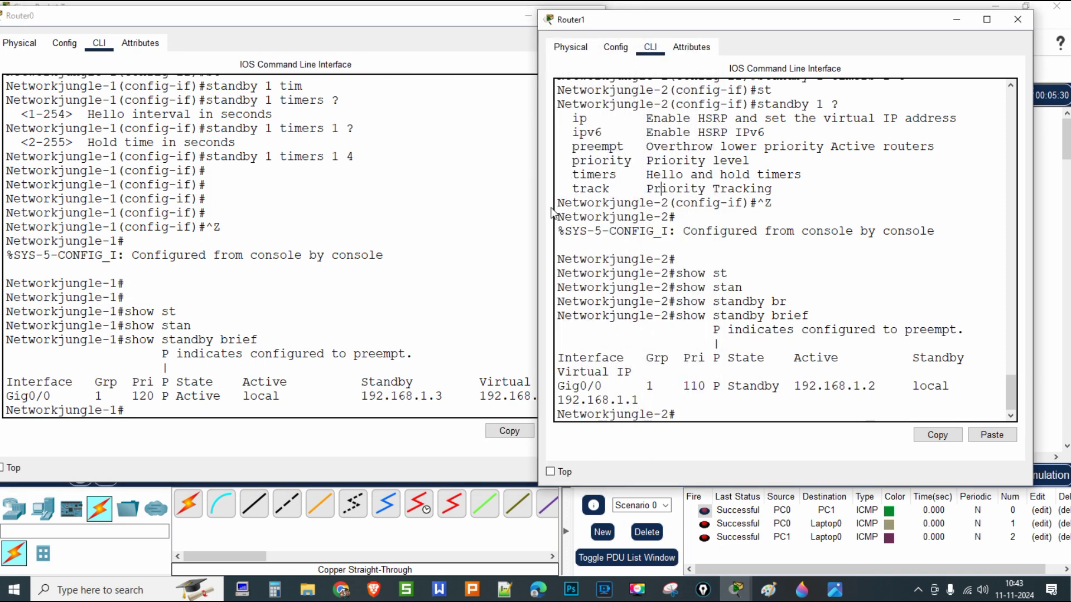
{"action": "left_click_drag", "start_coordinate": [544, 205], "coordinate": [658, 217]}
{"action": "left_click", "coordinate": [561, 206]}
{"action": "left_click", "coordinate": [724, 232]}
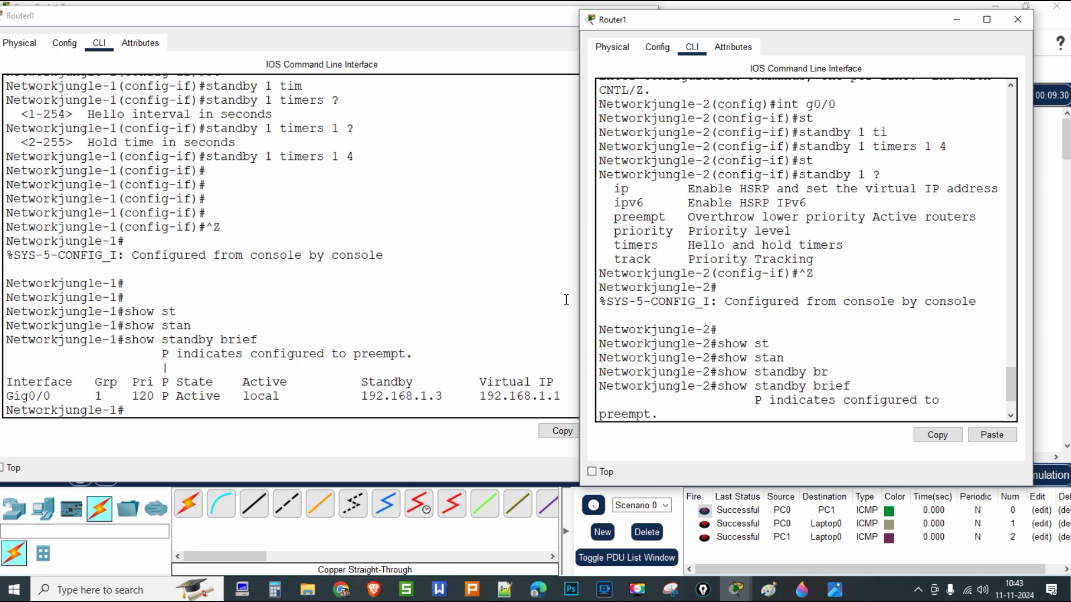
{"action": "left_click_drag", "start_coordinate": [580, 291], "coordinate": [411, 288]}
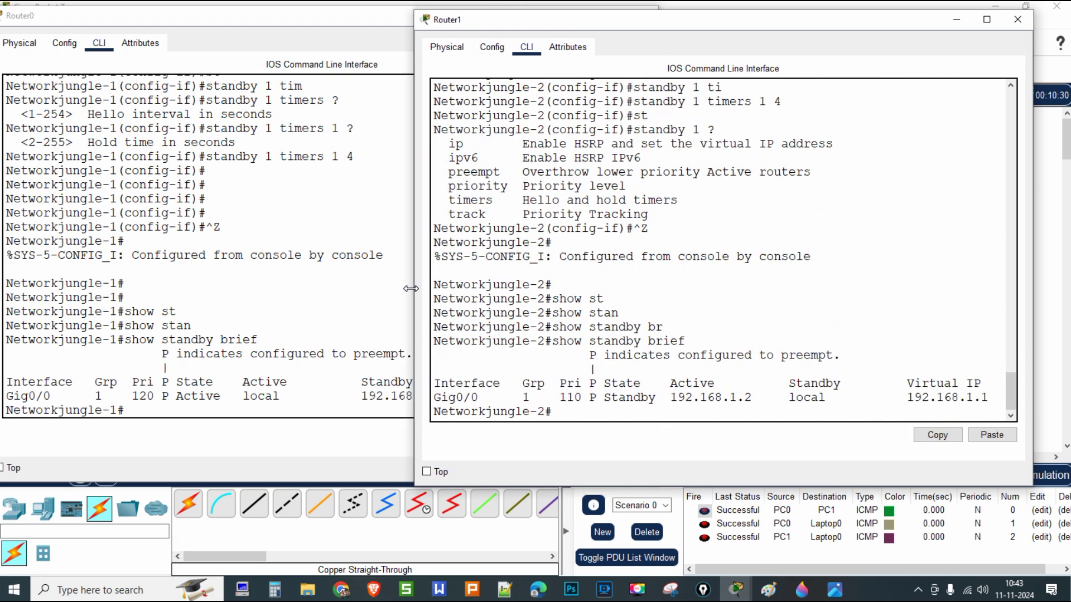
{"action": "left_click_drag", "start_coordinate": [580, 22], "coordinate": [675, 74]}
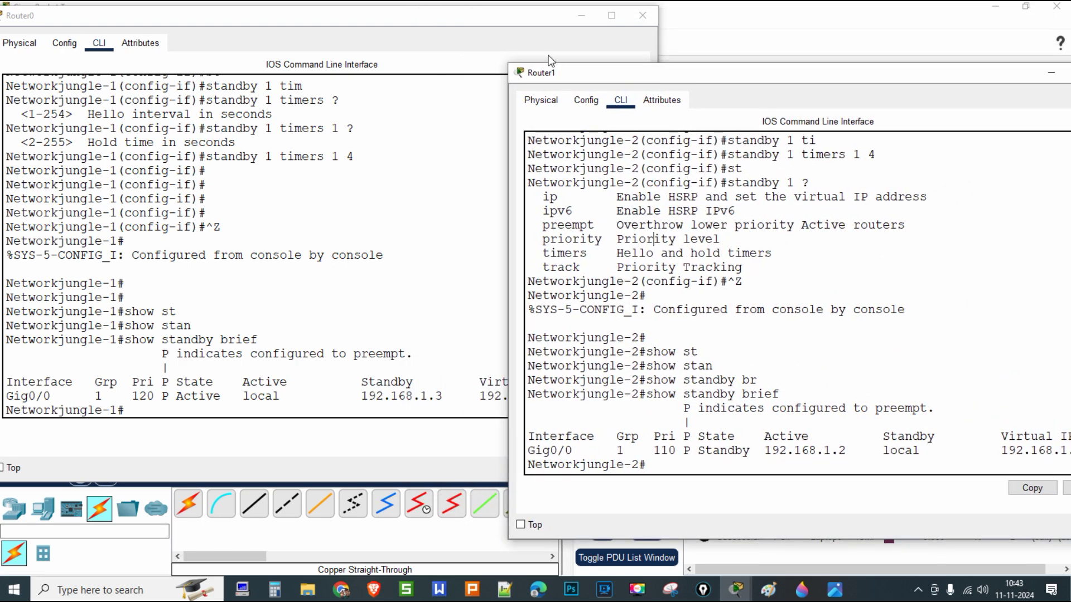
{"action": "left_click", "coordinate": [557, 58]}
{"action": "left_click_drag", "start_coordinate": [747, 81], "coordinate": [709, 125]}
{"action": "left_click", "coordinate": [614, 73]}
{"action": "left_click", "coordinate": [634, 82]}
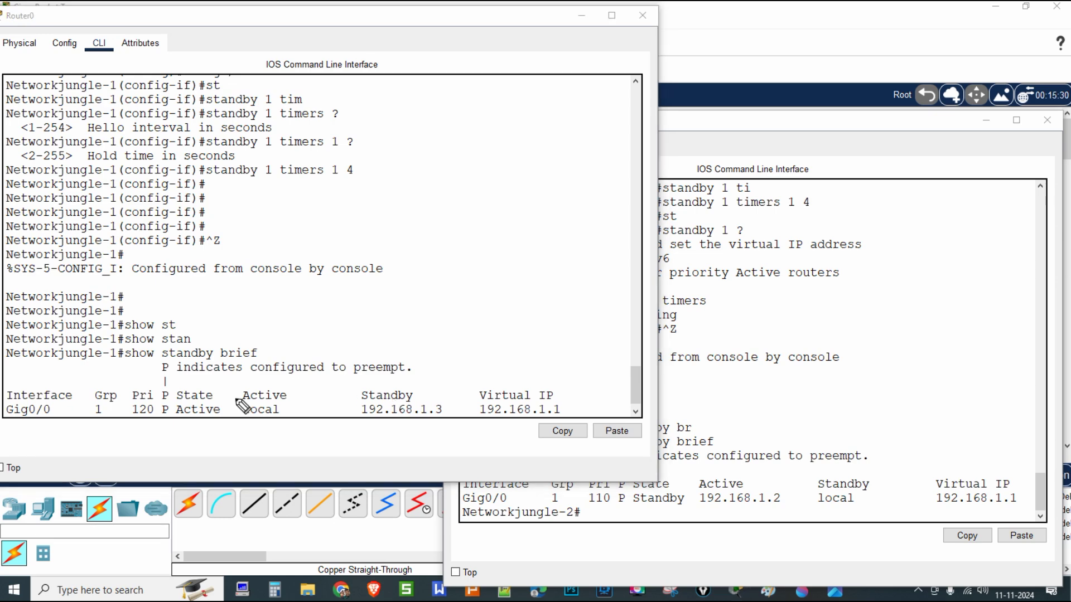
Compare the interface, group, priority, state, active, standby and virtual IP entries in both routers' HSRP summaries.
{"action": "left_click_drag", "start_coordinate": [51, 396], "coordinate": [81, 377]}
{"action": "left_click_drag", "start_coordinate": [458, 486], "coordinate": [493, 465]}
{"action": "mouse_move", "coordinate": [95, 391]}
{"action": "left_mouse_down"}
{"action": "mouse_move", "coordinate": [411, 509]}
{"action": "mouse_move", "coordinate": [546, 508]}
{"action": "left_mouse_up"}
{"action": "left_click_drag", "start_coordinate": [134, 393], "coordinate": [146, 372]}
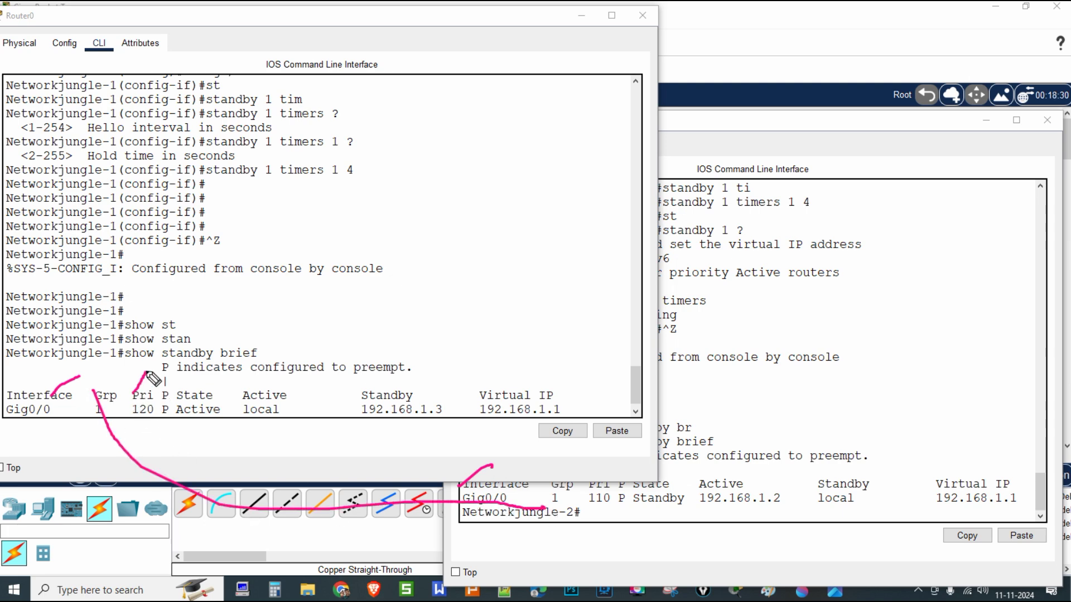
{"action": "left_click_drag", "start_coordinate": [196, 413], "coordinate": [202, 391]}
{"action": "left_click_drag", "start_coordinate": [262, 411], "coordinate": [279, 382]}
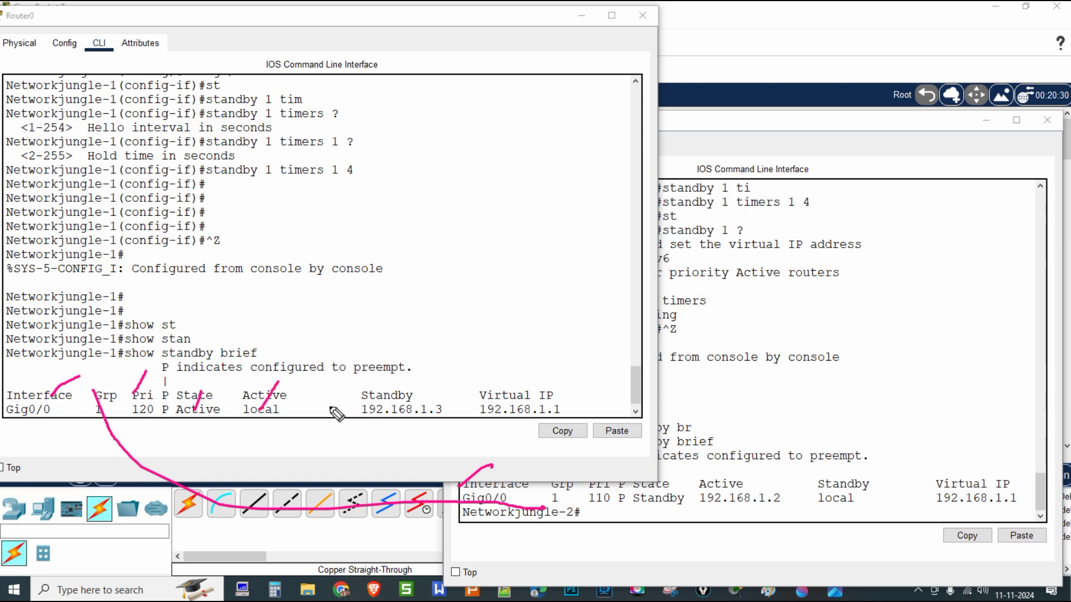
{"action": "mouse_move", "coordinate": [415, 392]}
{"action": "left_mouse_down"}
{"action": "mouse_move", "coordinate": [562, 336]}
{"action": "mouse_move", "coordinate": [814, 332]}
{"action": "left_mouse_up"}
{"action": "mouse_move", "coordinate": [741, 481]}
{"action": "left_mouse_down"}
{"action": "mouse_move", "coordinate": [624, 433]}
{"action": "mouse_move", "coordinate": [337, 373]}
{"action": "mouse_move", "coordinate": [262, 377]}
{"action": "mouse_move", "coordinate": [282, 385]}
{"action": "left_mouse_up"}
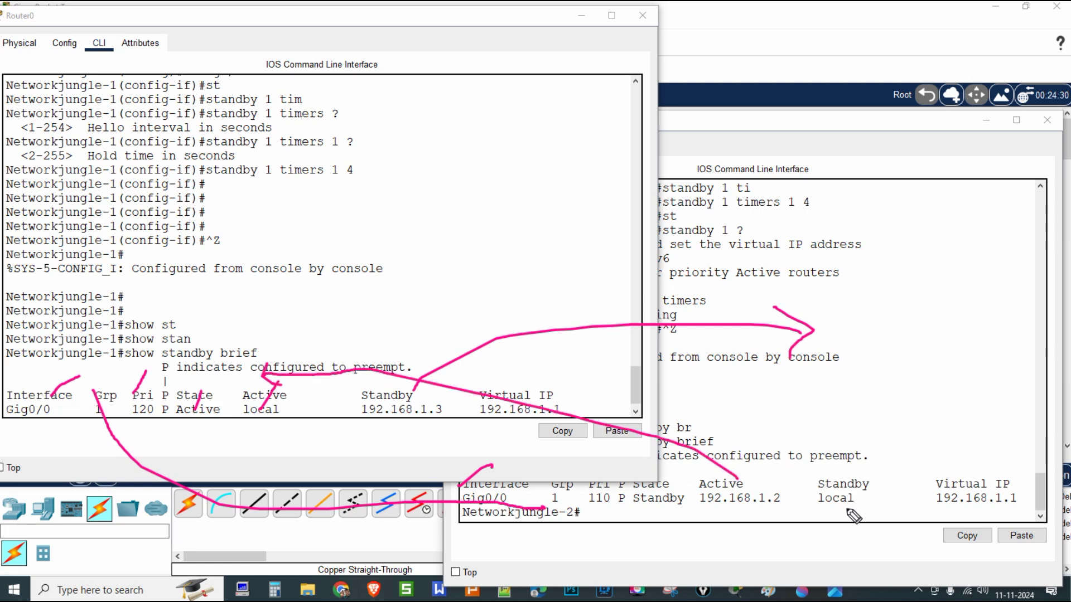
{"action": "mouse_move", "coordinate": [560, 382]}
{"action": "left_mouse_down"}
{"action": "mouse_move", "coordinate": [477, 375]}
{"action": "mouse_move", "coordinate": [569, 438]}
{"action": "mouse_move", "coordinate": [1044, 517]}
{"action": "mouse_move", "coordinate": [552, 379]}
{"action": "left_mouse_up"}
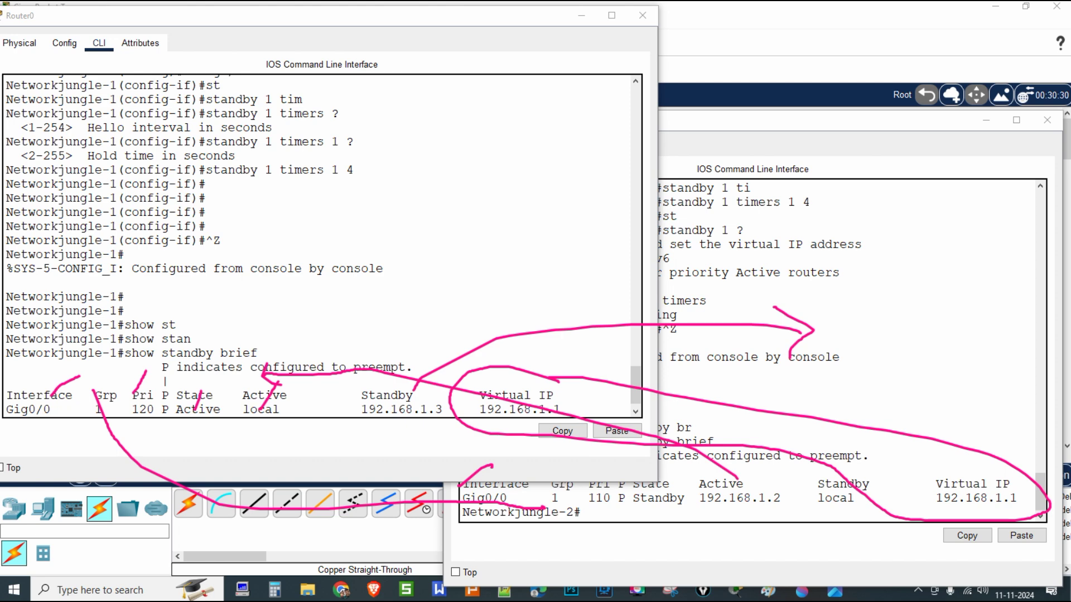
Display the HSRP details of Router0's interface with show standby gigabitEthernet 0/0.
{"action": "scroll", "coordinate": [202, 379], "scroll_direction": "down", "scroll_amount": 1}
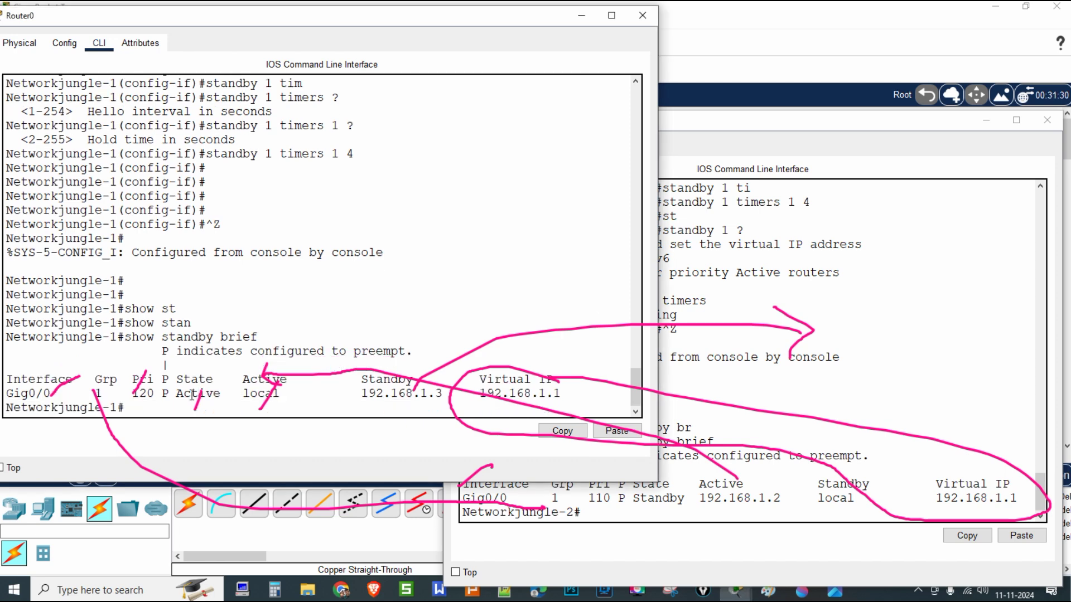
{"action": "key", "text": "Return"}
{"action": "key", "text": "Return"}
{"action": "key", "text": "Return"}
{"action": "type", "text": "sho"}
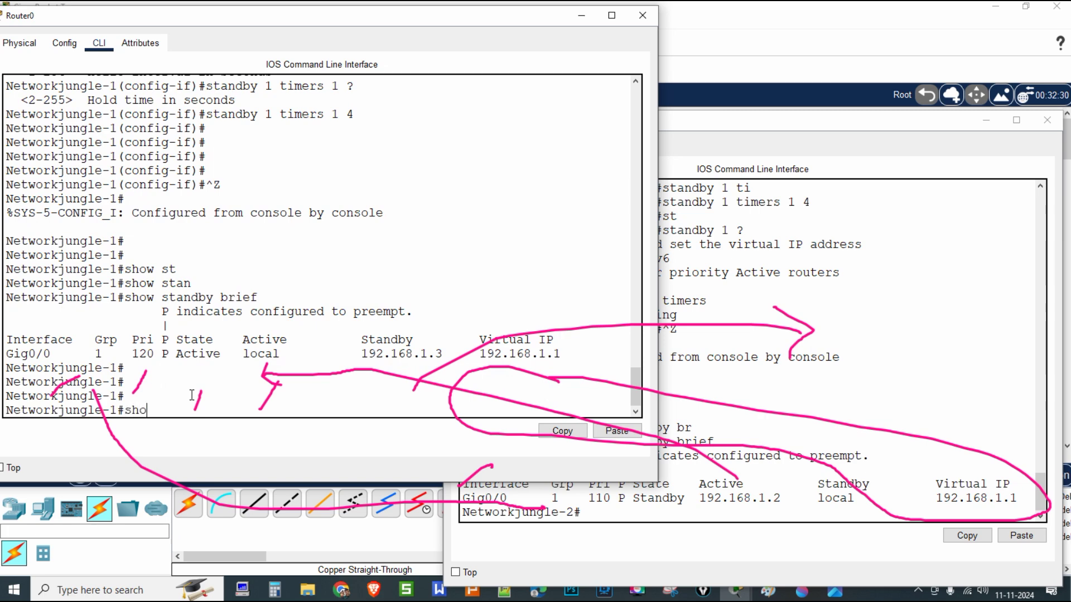
{"action": "type", "text": "w sta"}
{"action": "key", "text": "Tab"}
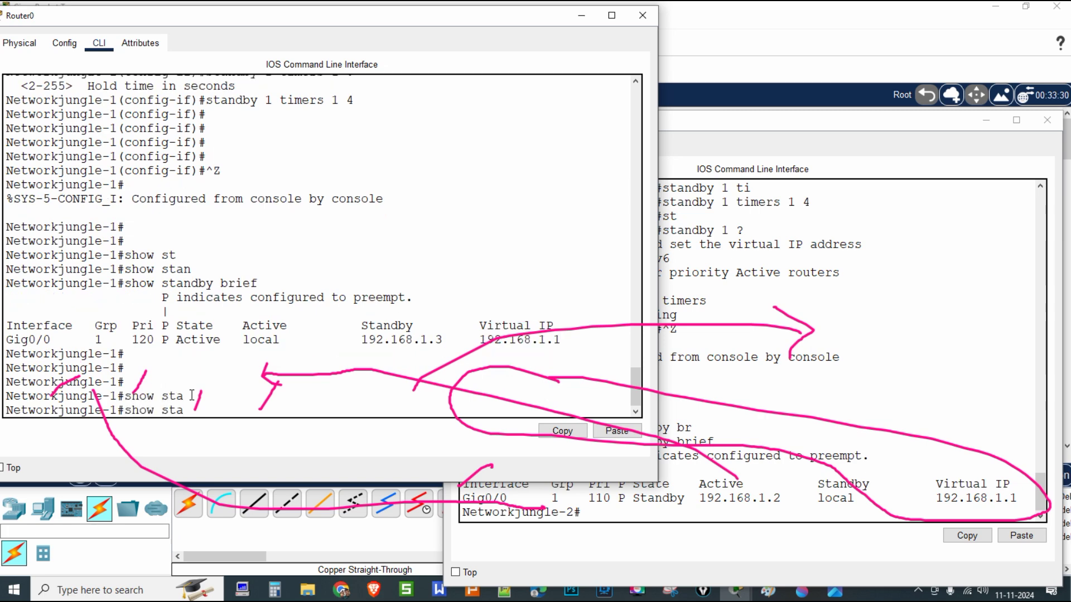
{"action": "type", "text": "n"}
{"action": "key", "text": "Tab"}
{"action": "type", "text": "gi"}
{"action": "key", "text": "Tab"}
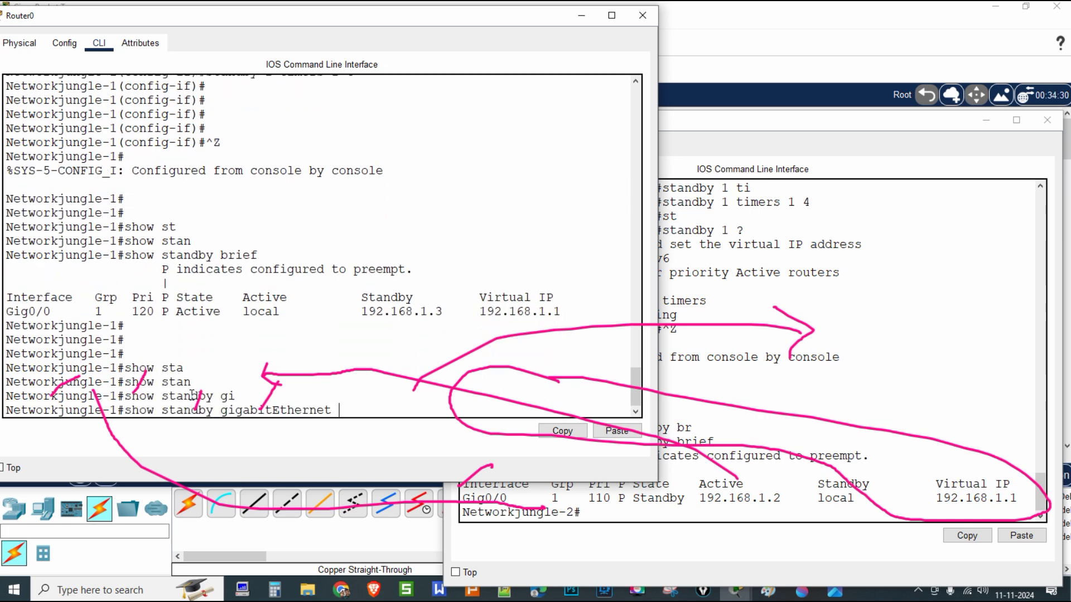
{"action": "type", "text": "0/0"}
{"action": "key", "text": "Return"}
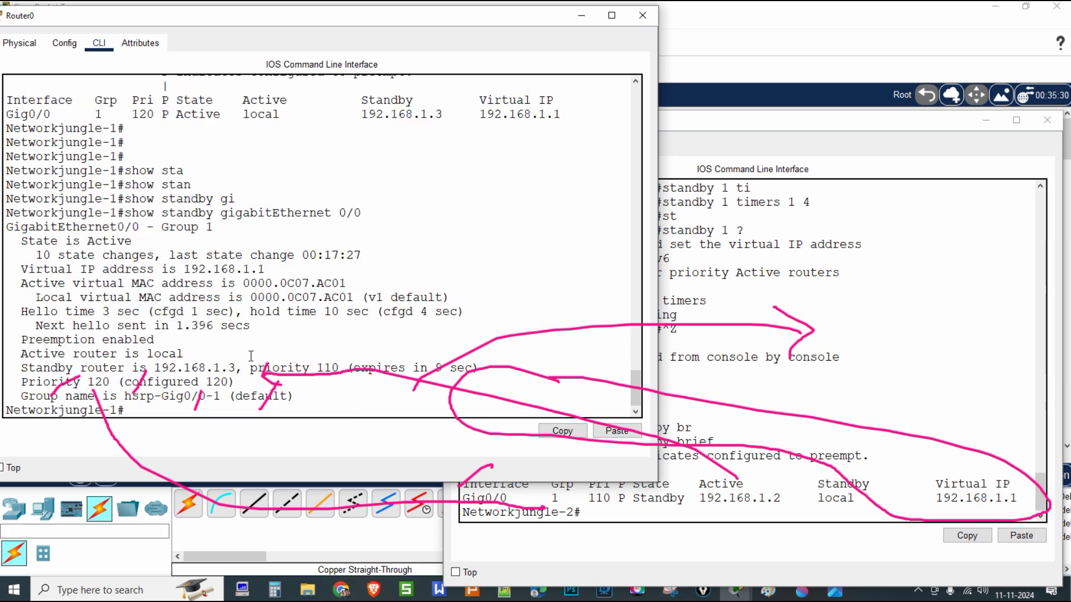
Examine the state, state changes and active virtual MAC address in Router0's HSRP interface details.
{"action": "key", "text": "Escape"}
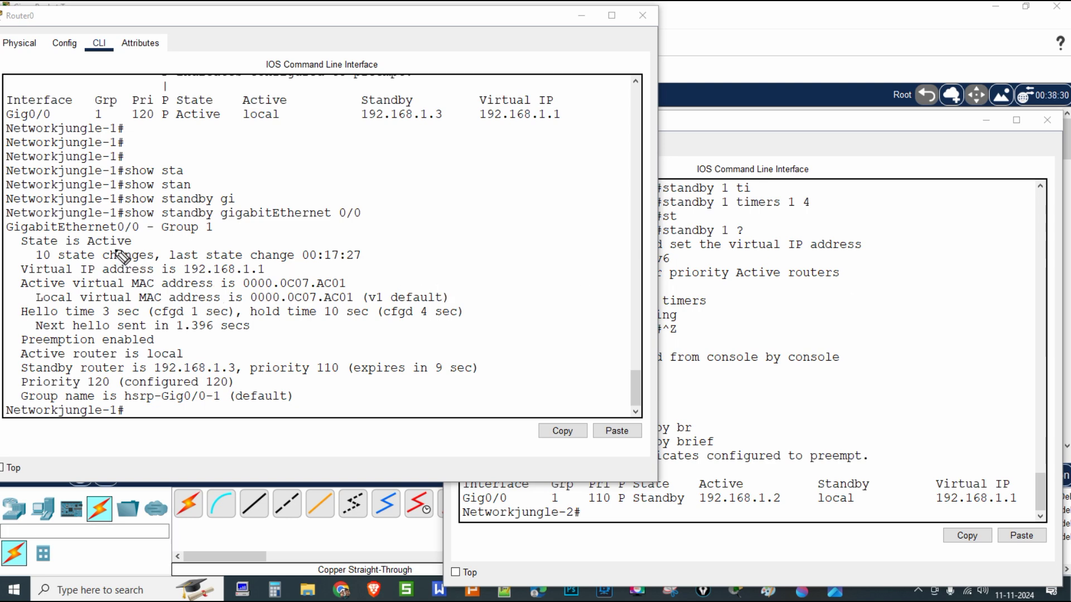
{"action": "left_click_drag", "start_coordinate": [83, 245], "coordinate": [124, 245]}
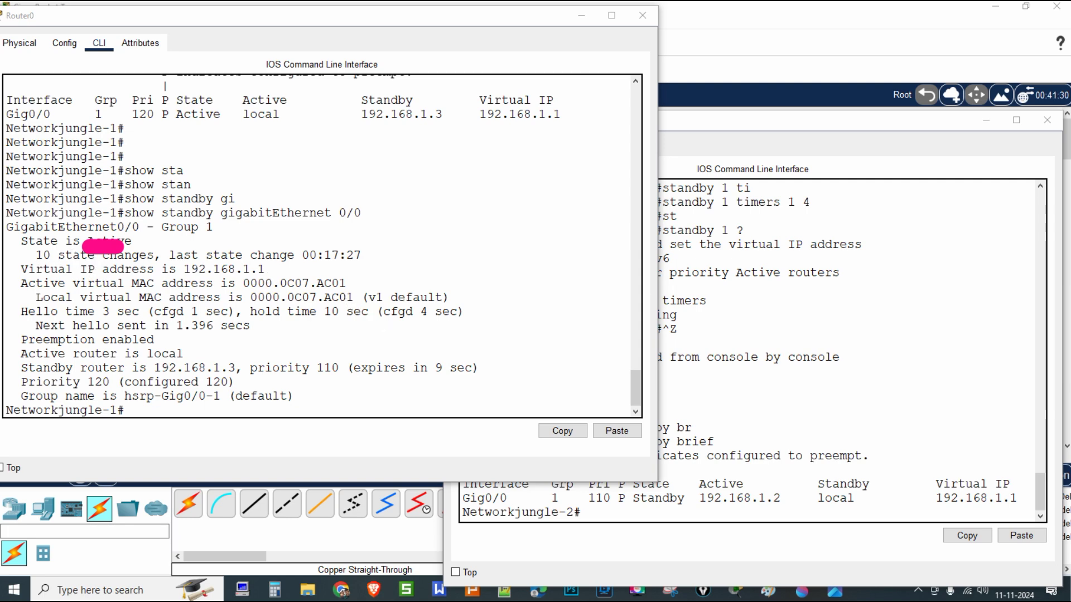
{"action": "mouse_move", "coordinate": [83, 246]}
{"action": "left_mouse_down"}
{"action": "mouse_move", "coordinate": [124, 246]}
{"action": "mouse_move", "coordinate": [132, 261]}
{"action": "left_mouse_up"}
{"action": "left_click_drag", "start_coordinate": [268, 288], "coordinate": [324, 288]}
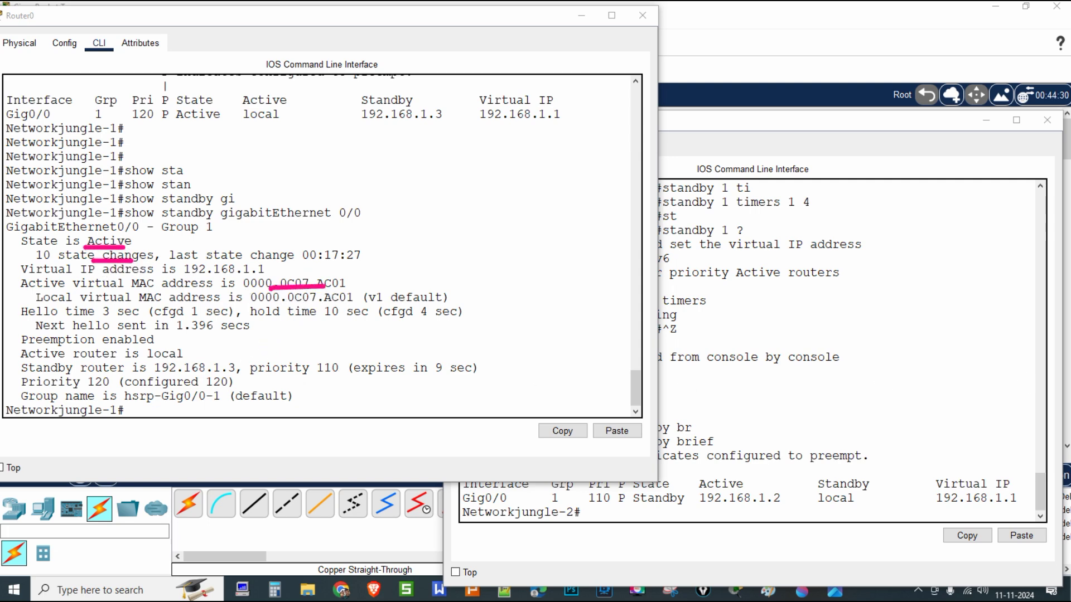
List the options available for the show standby command on Router0 using the ? help.
{"action": "type", "text": "show"}
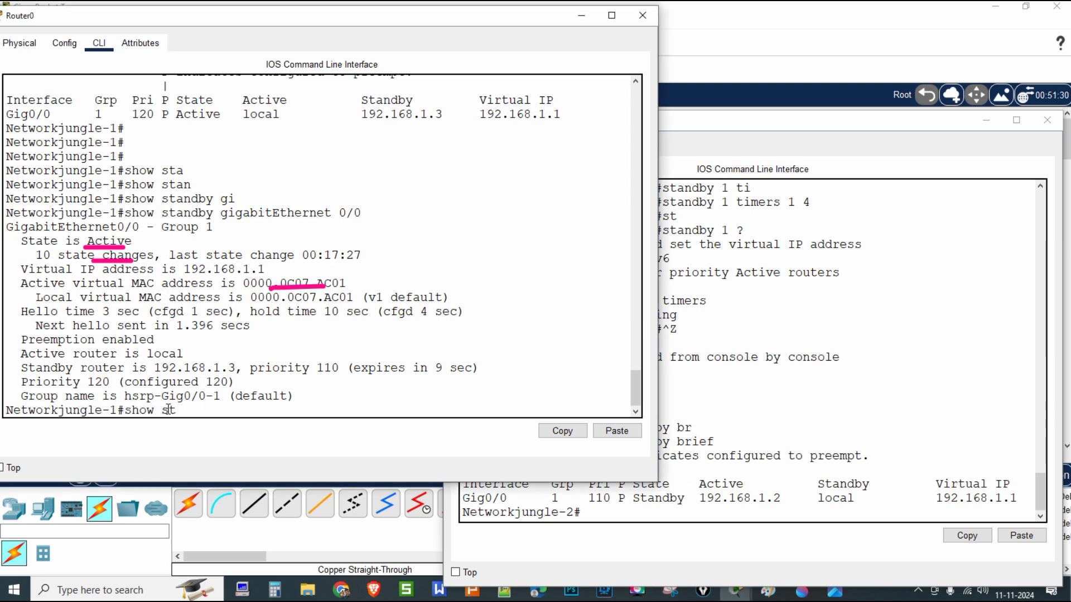
{"action": "type", "text": " st"}
{"action": "key", "text": "Tab"}
{"action": "type", "text": "an"}
{"action": "key", "text": "Tab"}
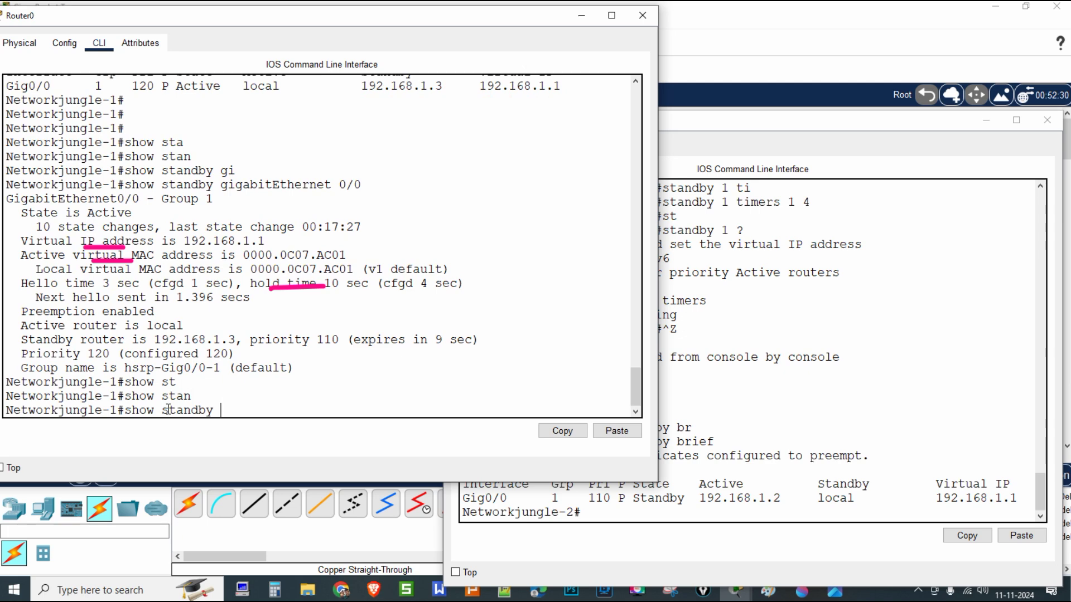
{"action": "type", "text": "de"}
{"action": "key", "text": "Tab"}
{"action": "key", "text": "BackSpace"}
{"action": "key", "text": "BackSpace"}
{"action": "type", "text": "?"}
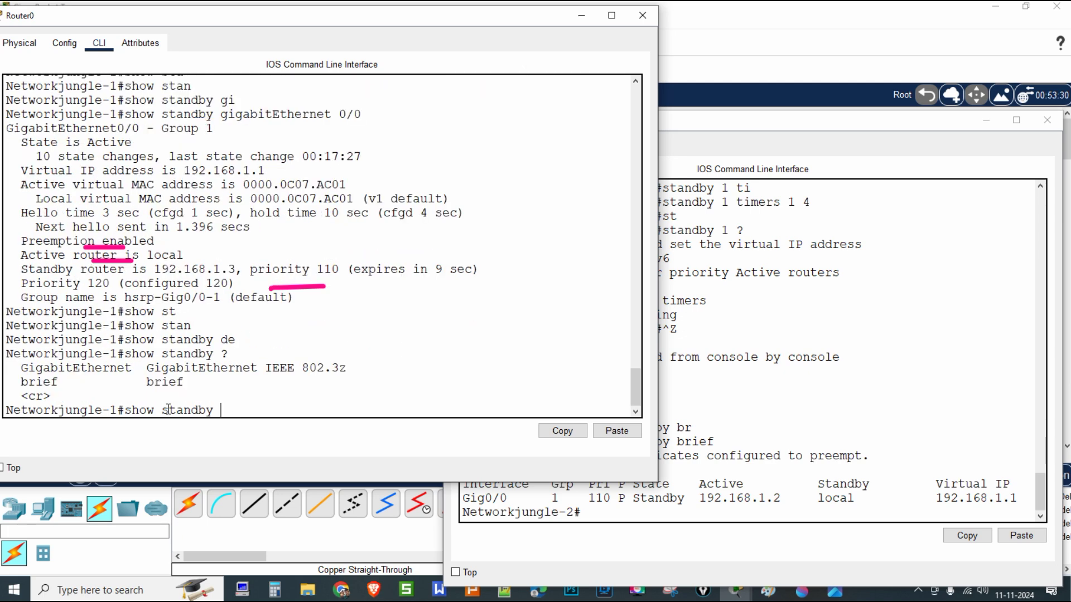
Display Router0's HSRP summary with show standby b, and minimise both router windows to return to the topology.
{"action": "type", "text": "b"}
{"action": "type", "text": "e"}
{"action": "type", "text": "oef"}
{"action": "left_click", "coordinate": [986, 120]}
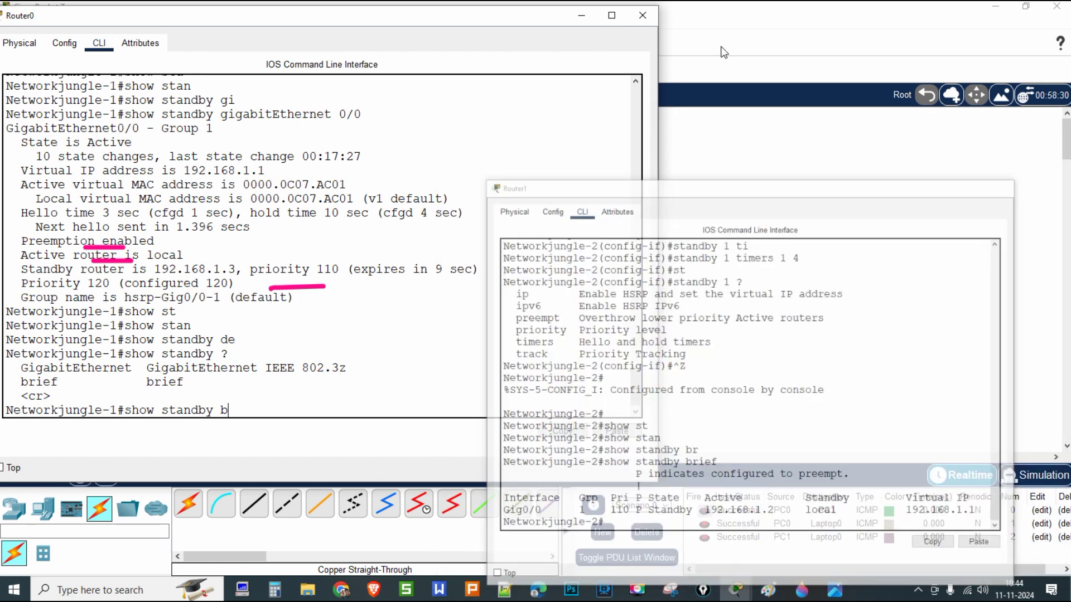
{"action": "left_click", "coordinate": [581, 15]}
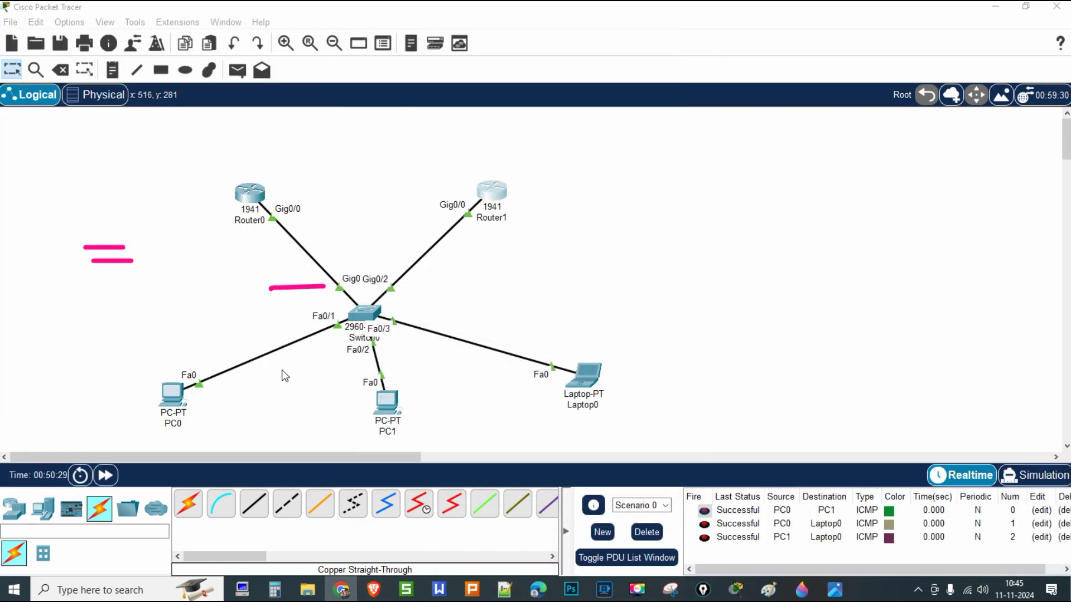
Open the command prompt on PC0 and ping the virtual gateway 192.168.1.1.
{"action": "left_click", "coordinate": [173, 395]}
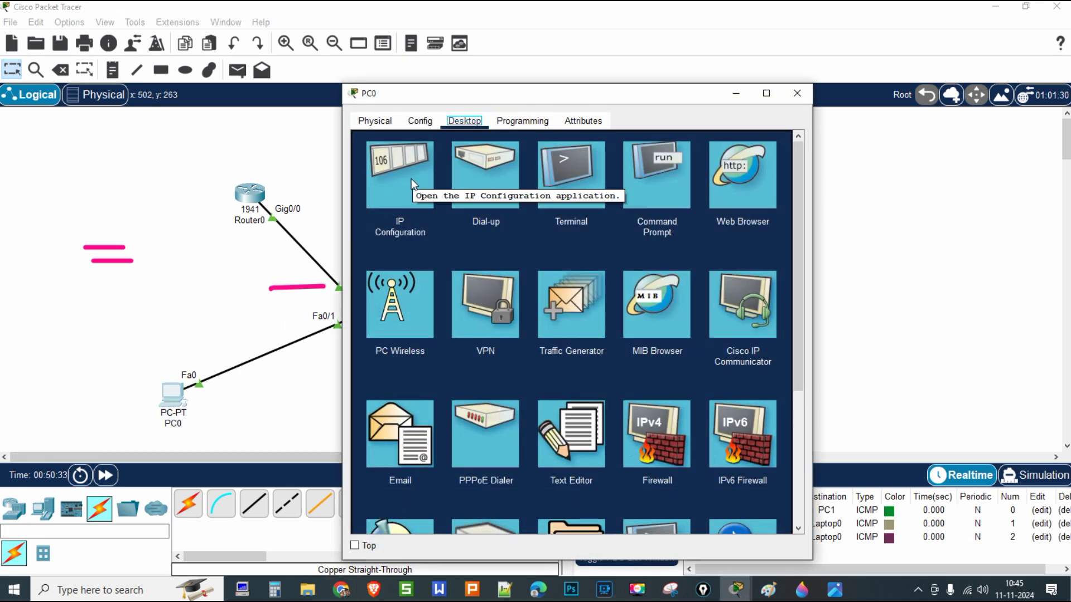
{"action": "left_click", "coordinate": [573, 182]}
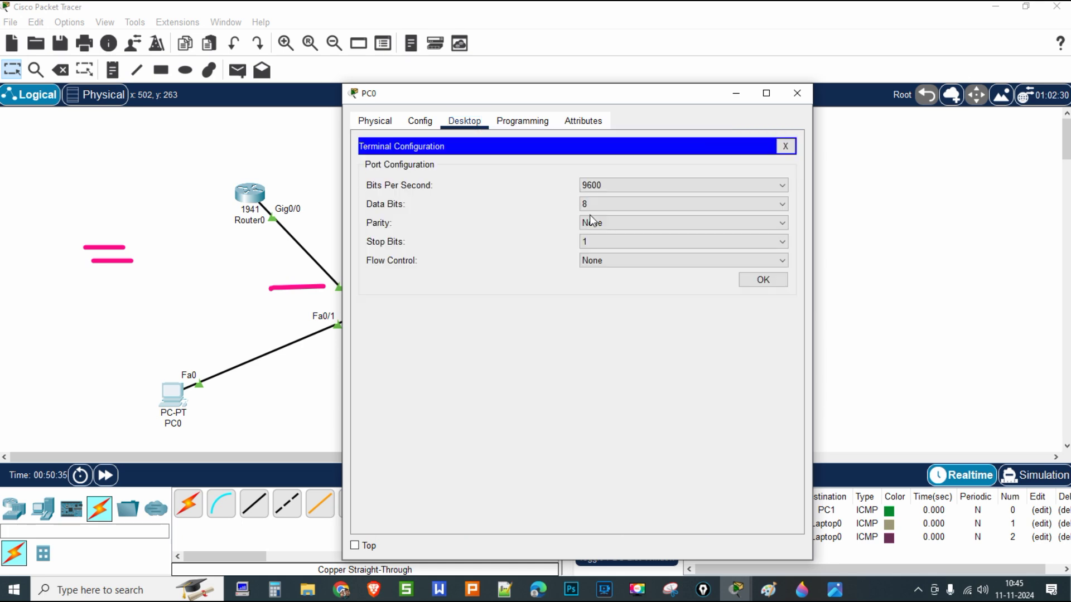
{"action": "left_click", "coordinate": [784, 146]}
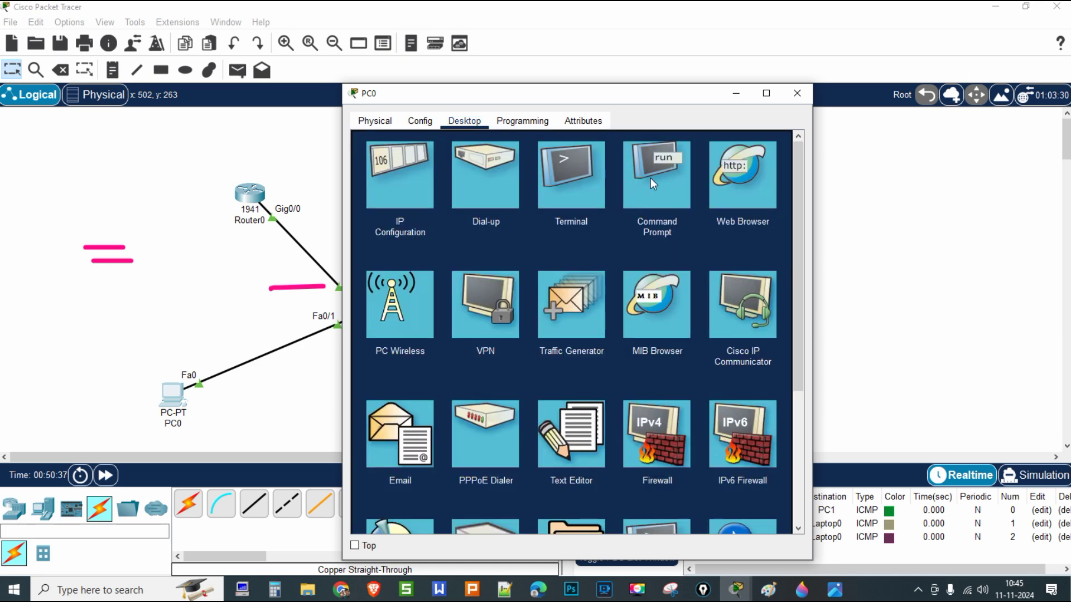
{"action": "left_click", "coordinate": [650, 178]}
{"action": "type", "text": "ping 192.16"}
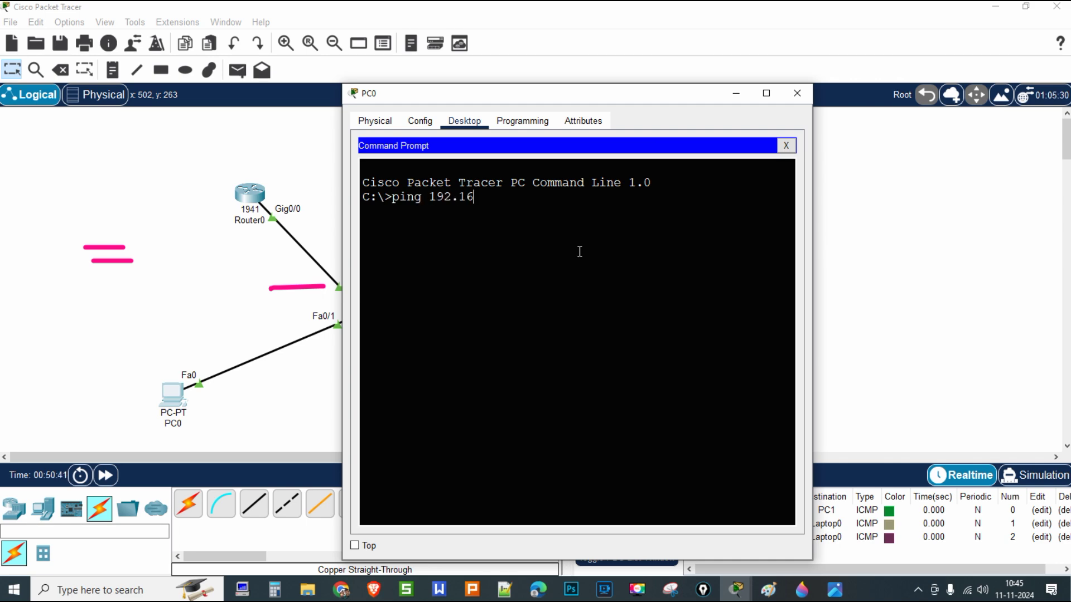
{"action": "type", "text": "8.1.1"}
{"action": "key", "text": "Return"}
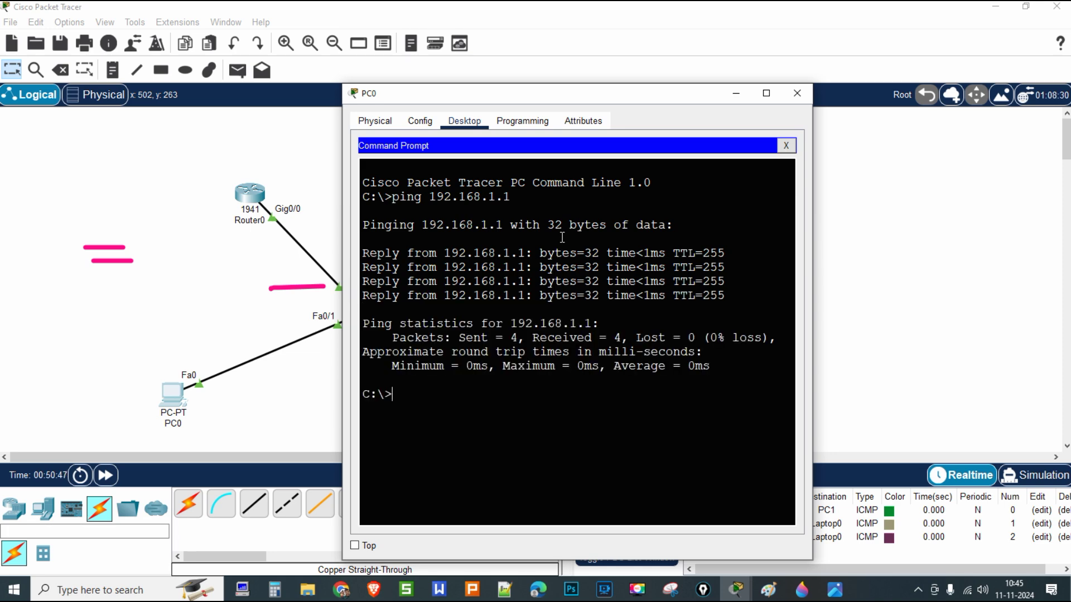
Repeat the ping to 192.168.1.1 from PC0, trying the -t option for a continuous ping.
{"action": "key", "text": "Up"}
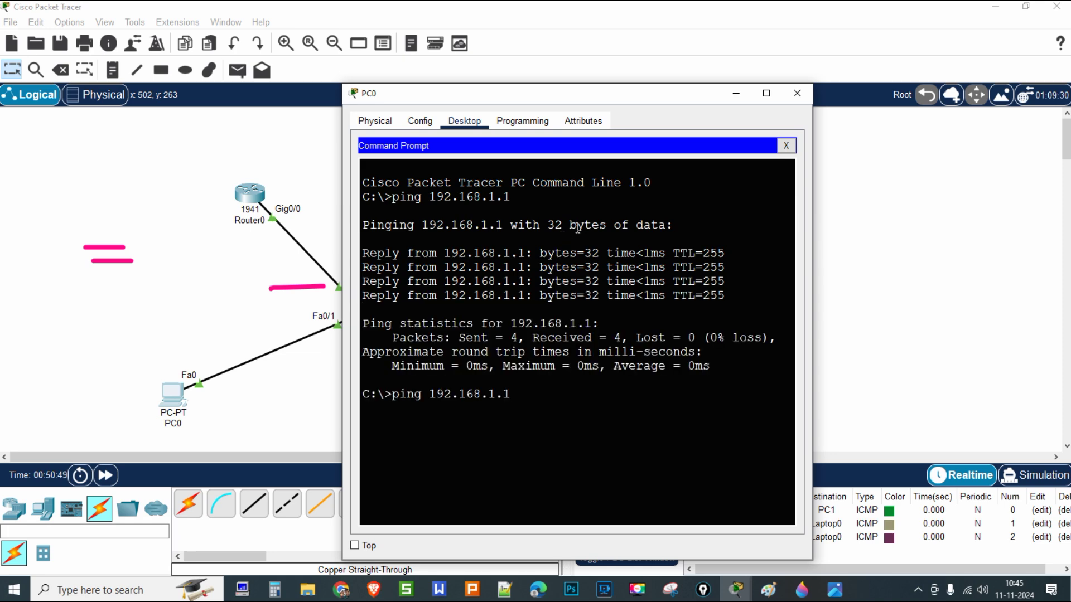
{"action": "type", "text": "-t"}
{"action": "key", "text": "Return"}
{"action": "key", "text": "Up"}
{"action": "key", "text": "BackSpace"}
{"action": "key", "text": "BackSpace"}
{"action": "key", "text": "BackSpace"}
{"action": "key", "text": "Return"}
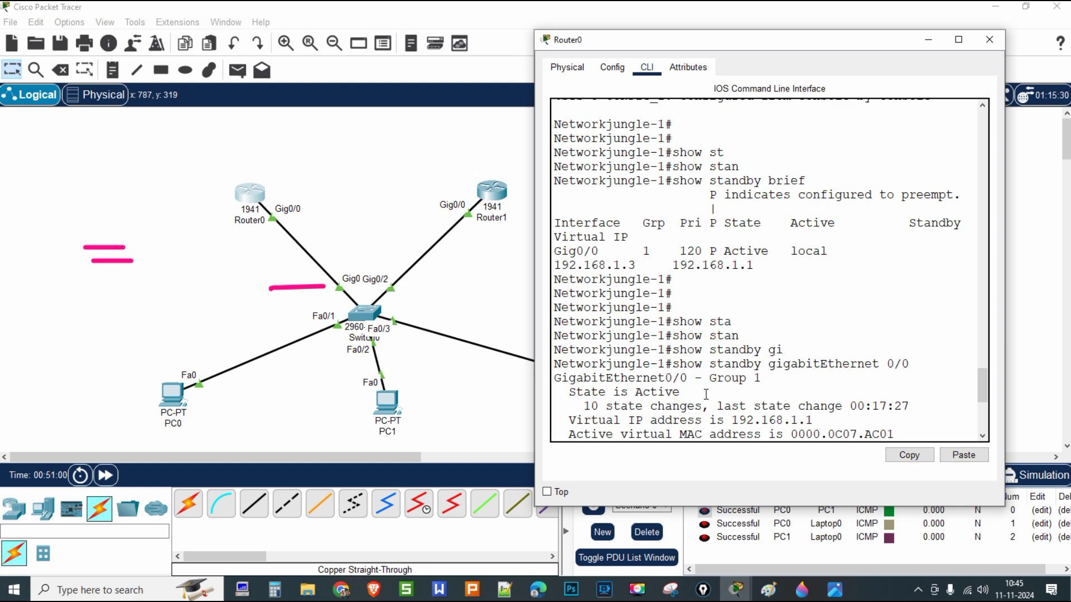
{"action": "scroll", "coordinate": [706, 394], "scroll_direction": "down", "scroll_amount": 8}
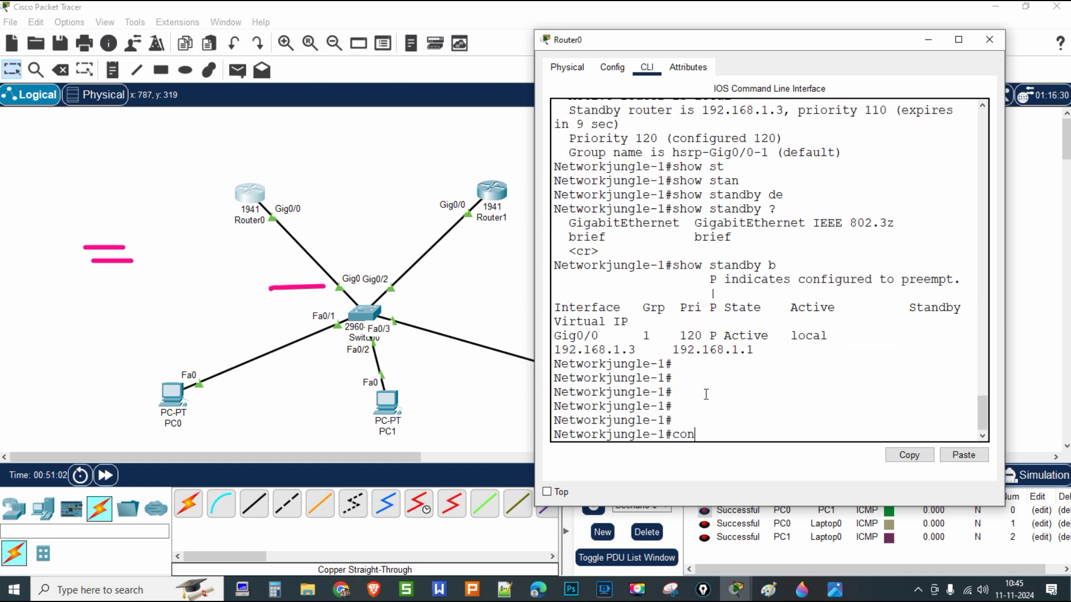
{"action": "left_click", "coordinate": [927, 40]}
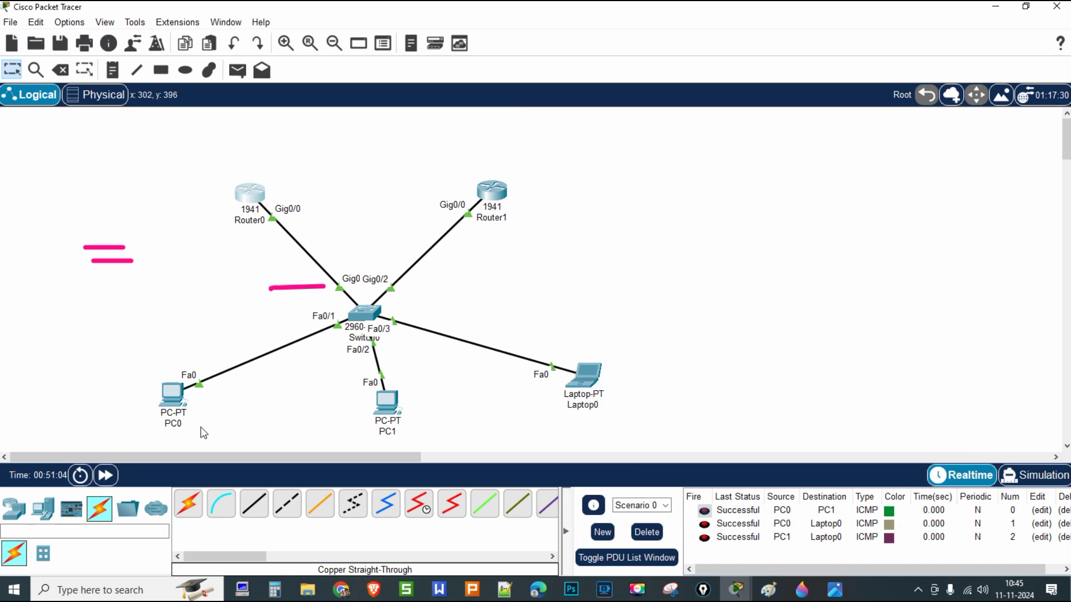
{"action": "left_click", "coordinate": [60, 71]}
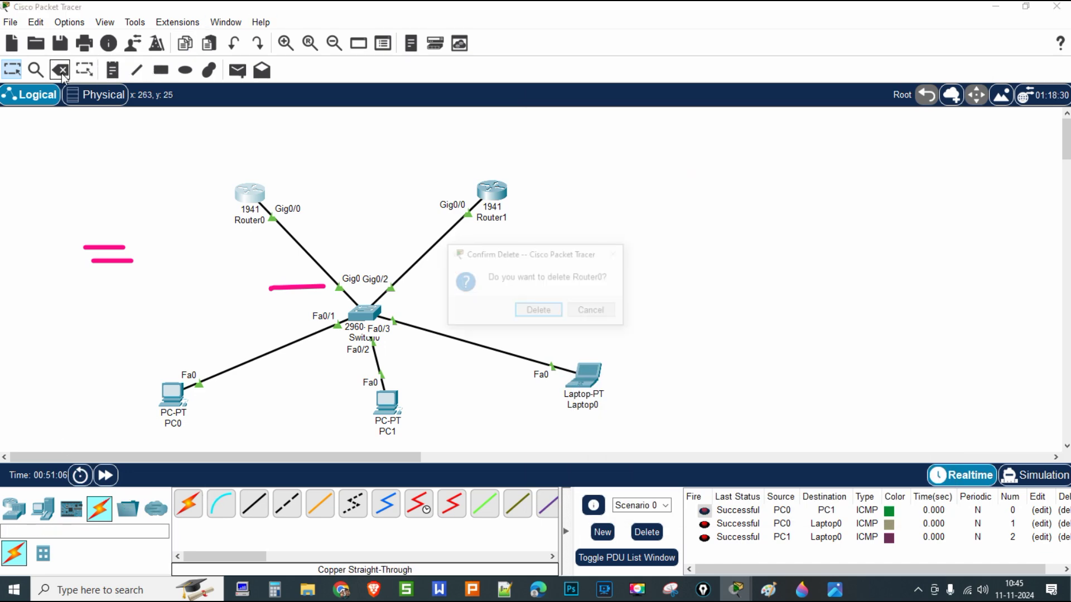
{"action": "left_click", "coordinate": [595, 314]}
{"action": "key", "text": "Escape"}
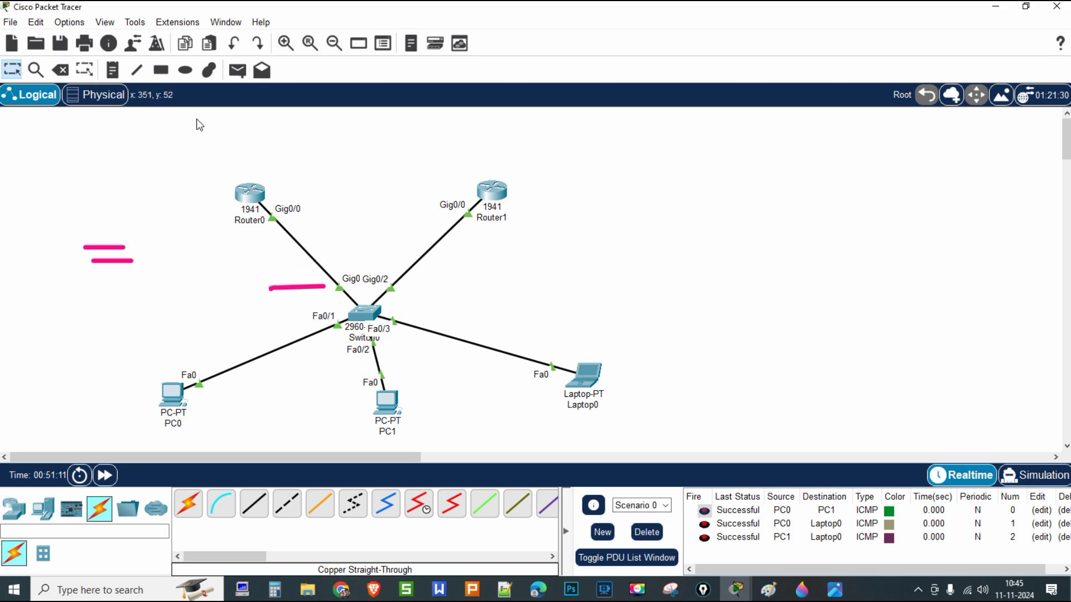
Delete the cable between Router0's Gig0/0 and the switch to simulate a failure of the active router.
{"action": "key", "text": "Delete"}
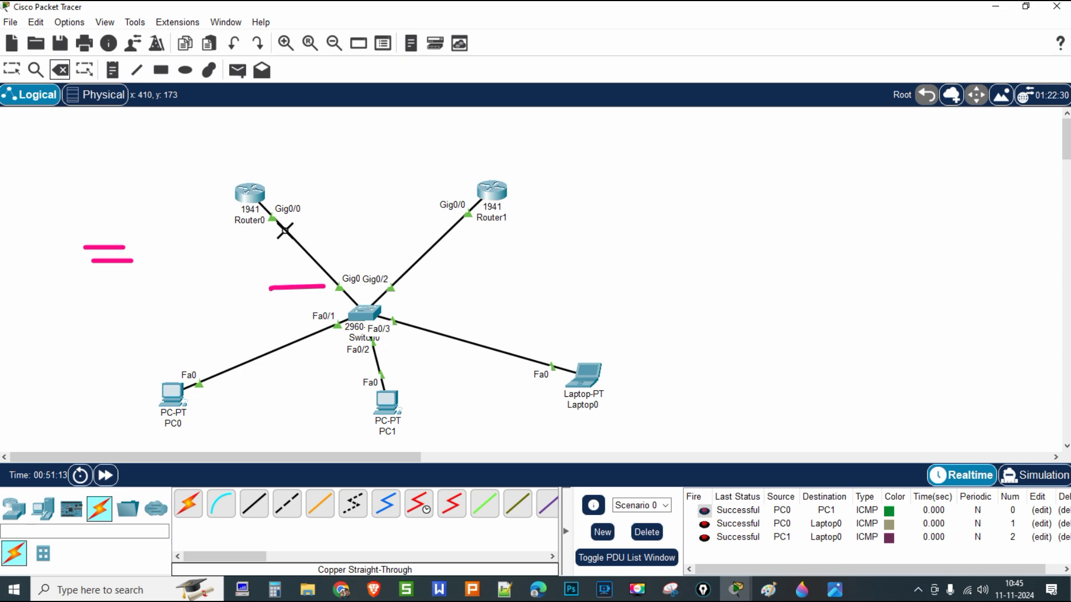
{"action": "left_click", "coordinate": [289, 234]}
{"action": "key", "text": "Escape"}
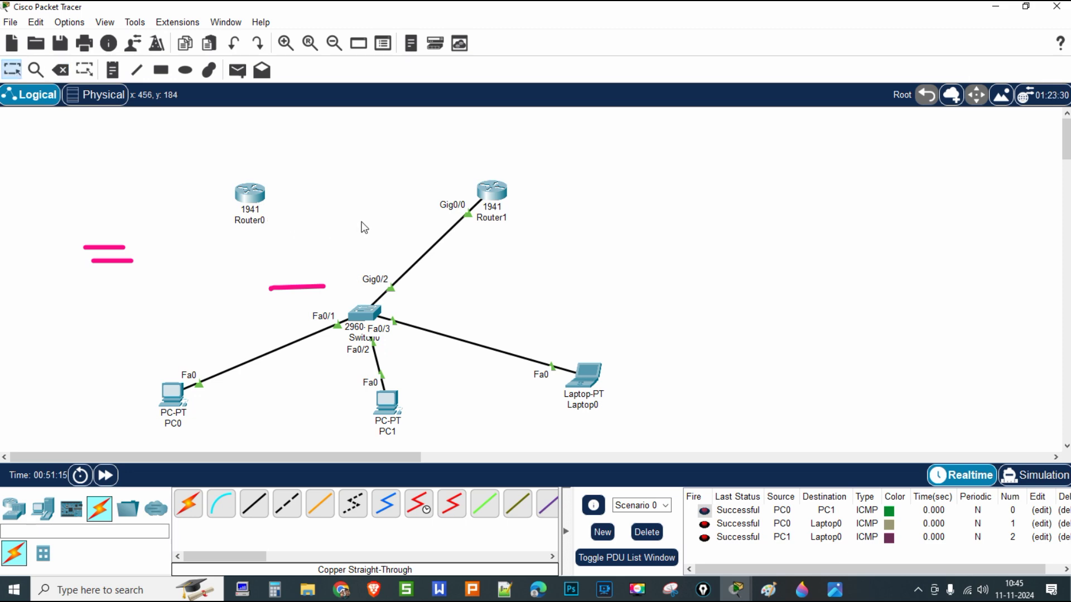
Open Router1's command line and display its HSRP details with show standby.
{"action": "left_click", "coordinate": [492, 198]}
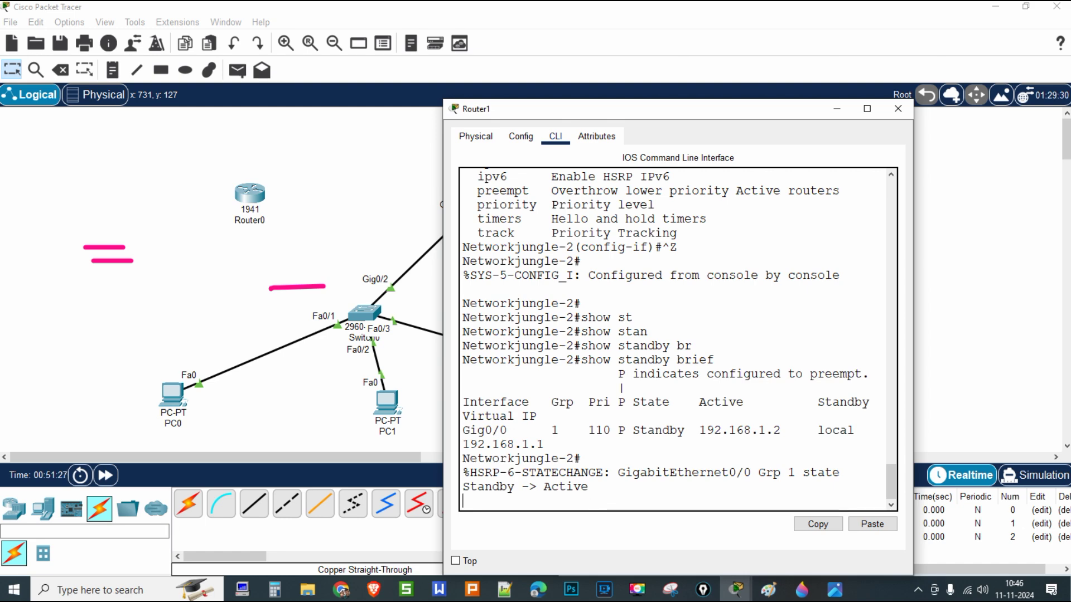
{"action": "key", "text": "Return"}
{"action": "key", "text": "Return"}
{"action": "key", "text": "Return"}
{"action": "key", "text": "Return"}
{"action": "key", "text": "Return"}
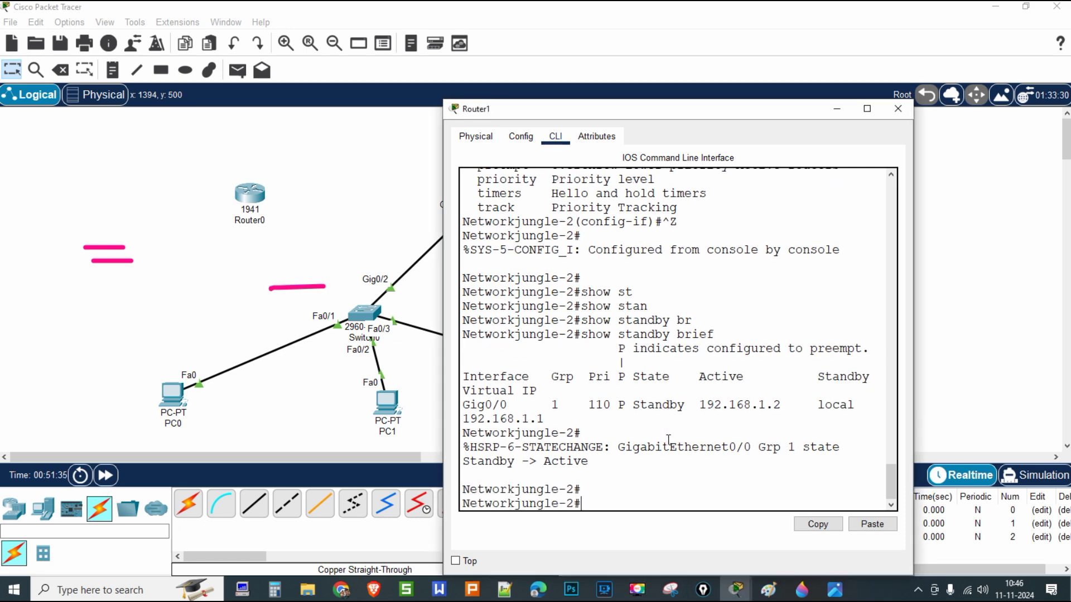
{"action": "type", "text": "show st"}
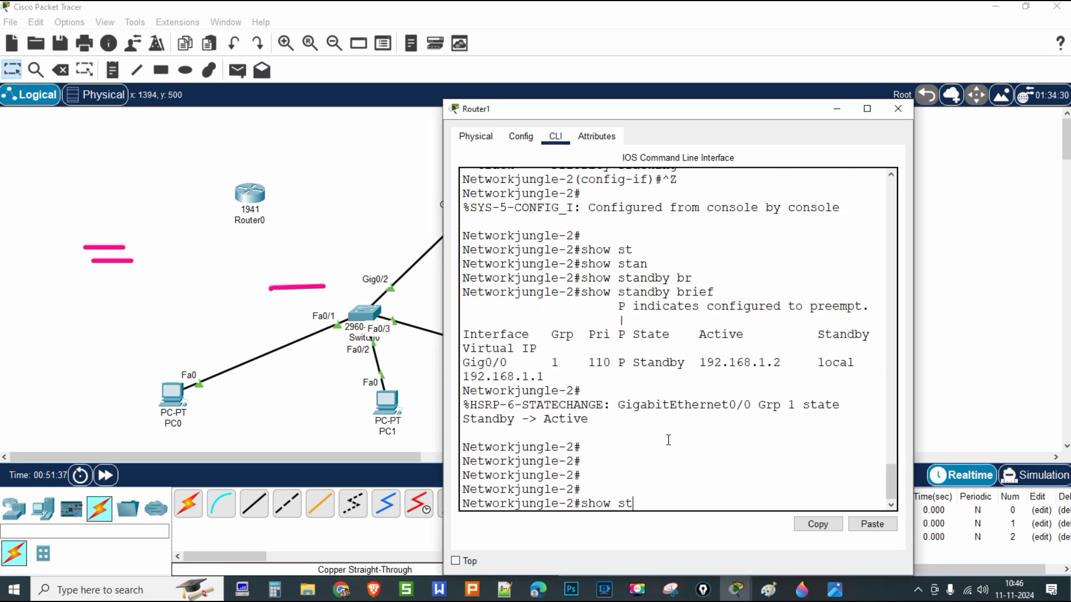
{"action": "key", "text": "Tab"}
{"action": "type", "text": "an"}
{"action": "key", "text": "Tab"}
{"action": "key", "text": "Return"}
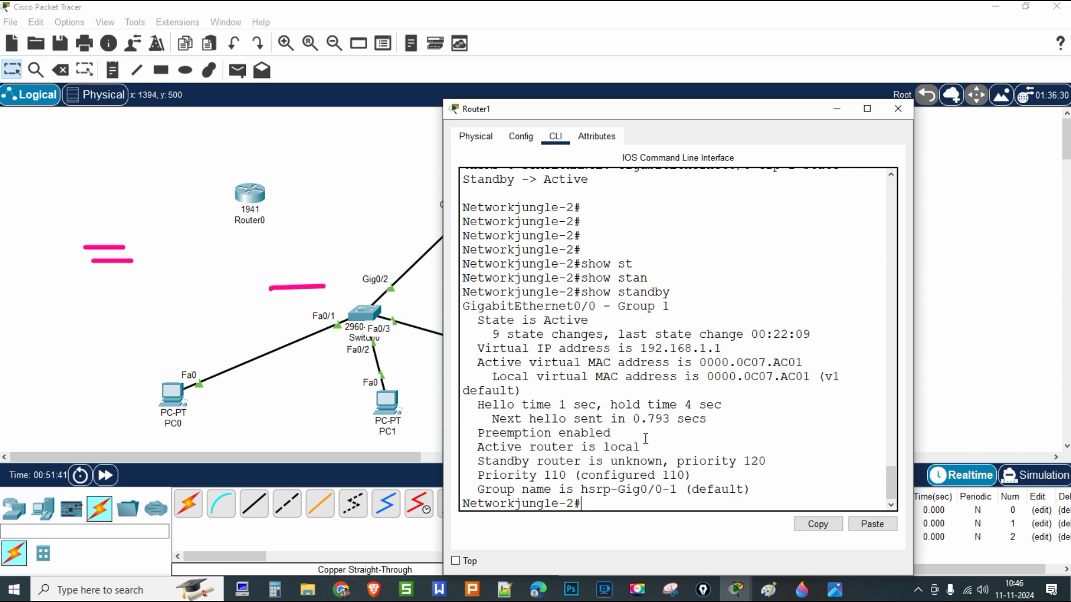
Display Router1's HSRP summary with show standby brief and widen the window so each table row fits on one line.
{"action": "key", "text": "Up"}
{"action": "type", "text": "brief"}
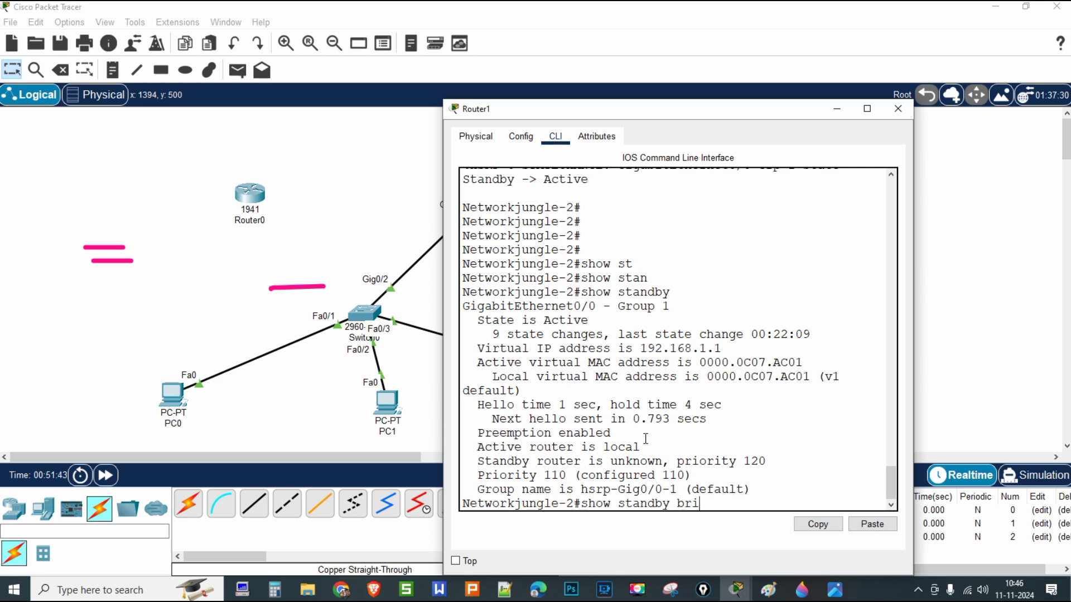
{"action": "key", "text": "Return"}
{"action": "left_click_drag", "start_coordinate": [444, 369], "coordinate": [147, 370]}
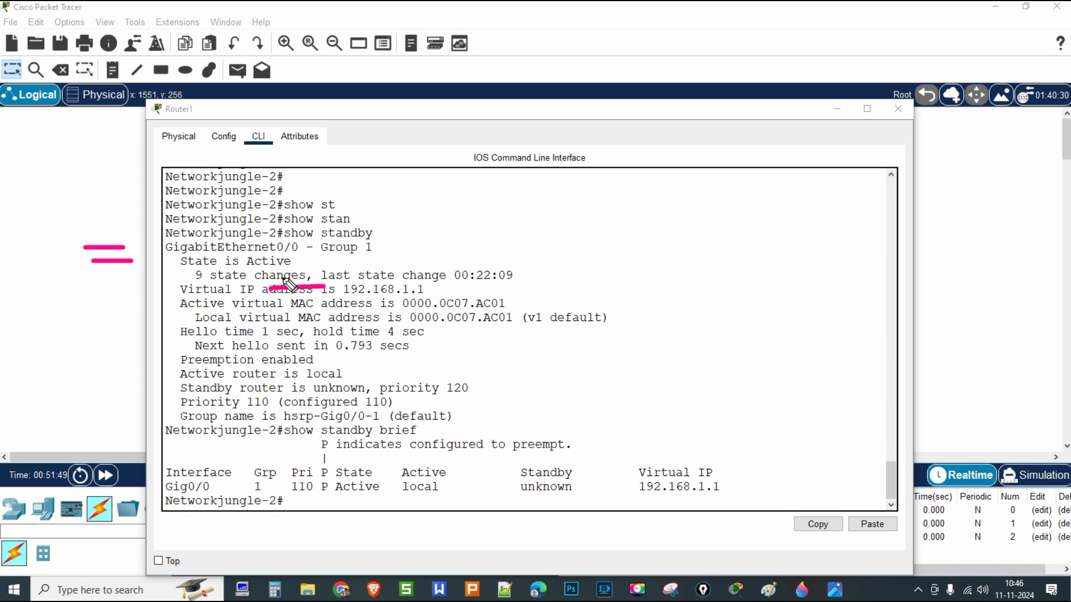
Examine Router1's state, virtual IP, virtual MAC, and active and standby entries, then return to the topology.
{"action": "left_click_drag", "start_coordinate": [250, 269], "coordinate": [291, 270]}
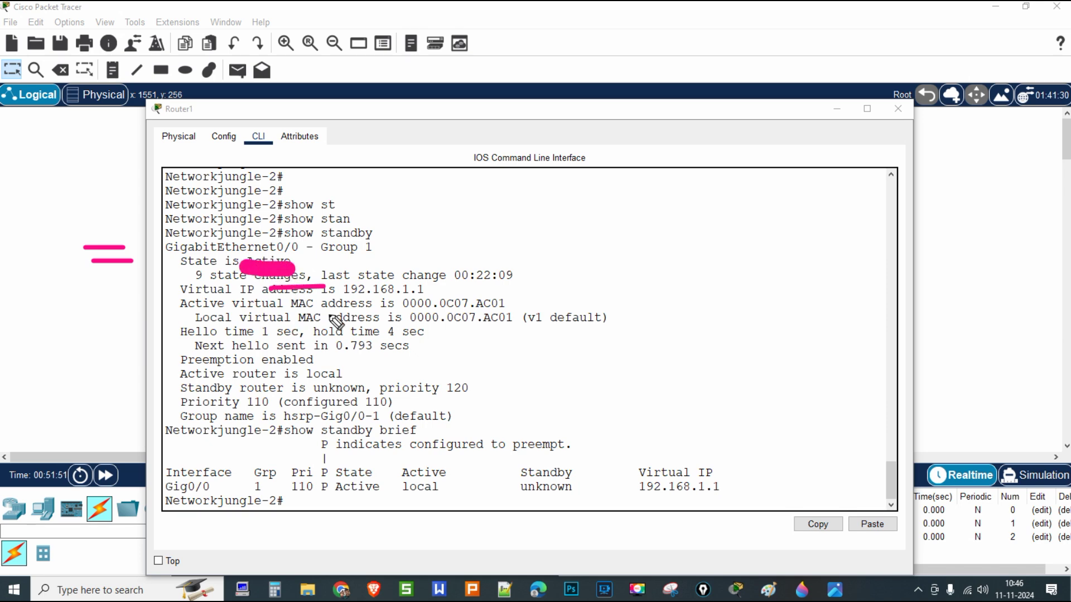
{"action": "left_click_drag", "start_coordinate": [343, 304], "coordinate": [419, 302]}
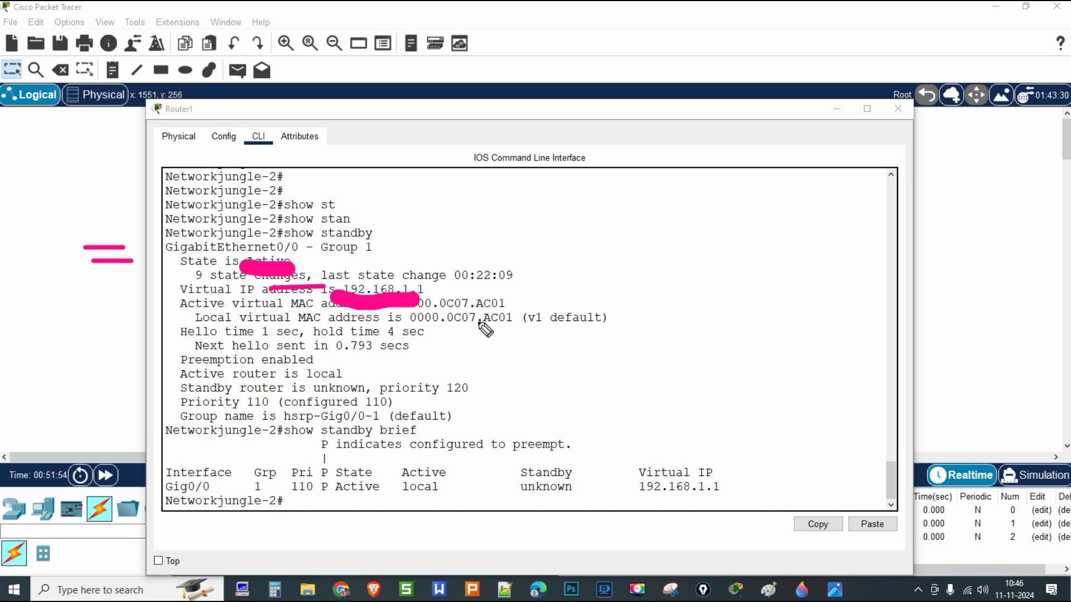
{"action": "left_click_drag", "start_coordinate": [459, 323], "coordinate": [531, 329]}
{"action": "left_click_drag", "start_coordinate": [422, 470], "coordinate": [426, 480]}
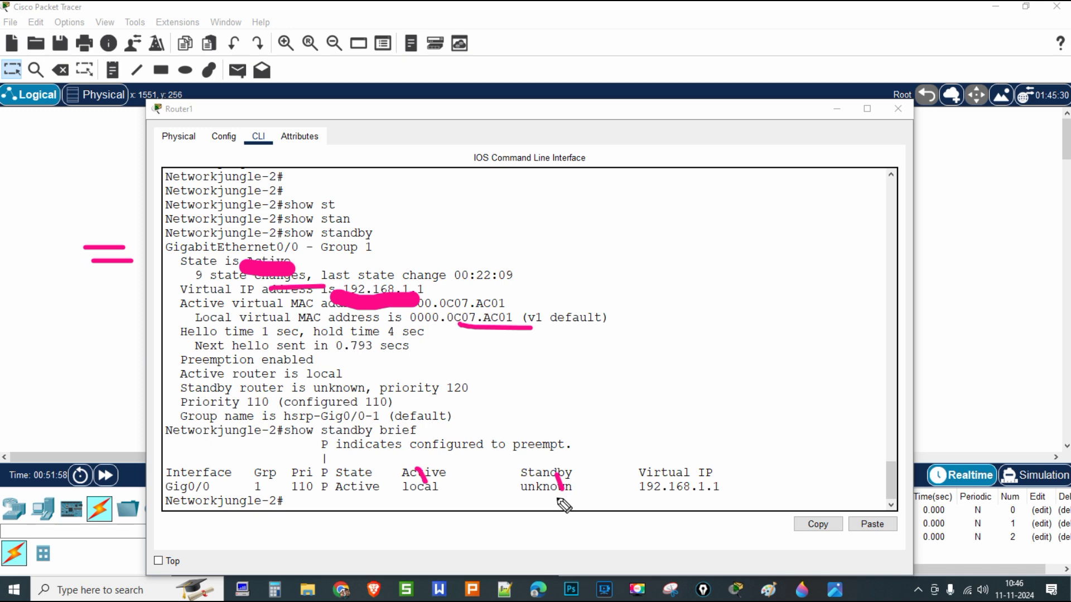
{"action": "mouse_move", "coordinate": [579, 476]}
{"action": "left_mouse_down"}
{"action": "mouse_move", "coordinate": [539, 501]}
{"action": "mouse_move", "coordinate": [572, 496]}
{"action": "left_mouse_up"}
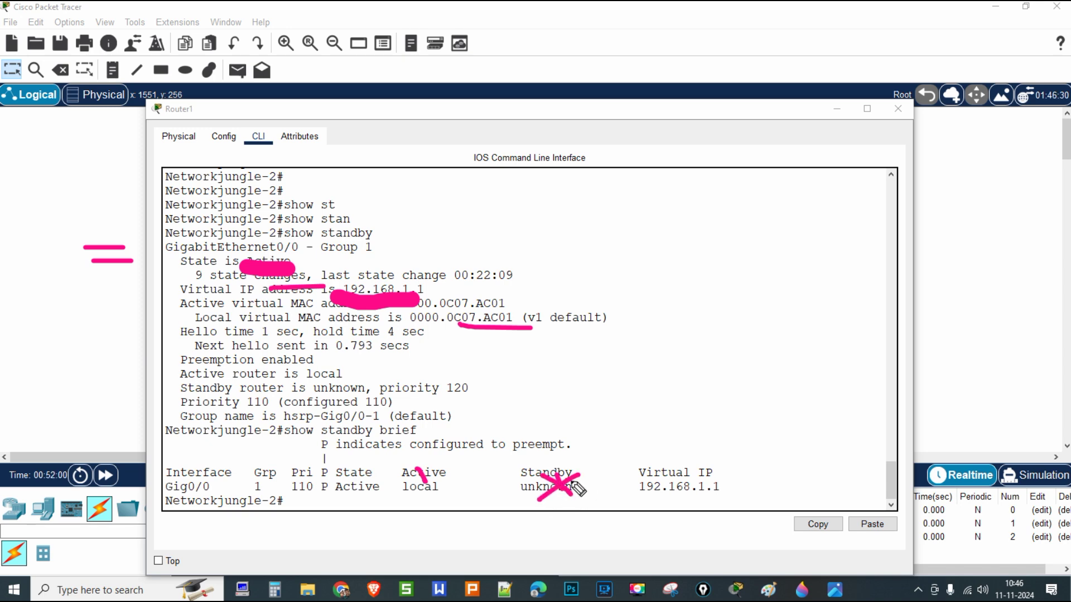
{"action": "left_click", "coordinate": [841, 110]}
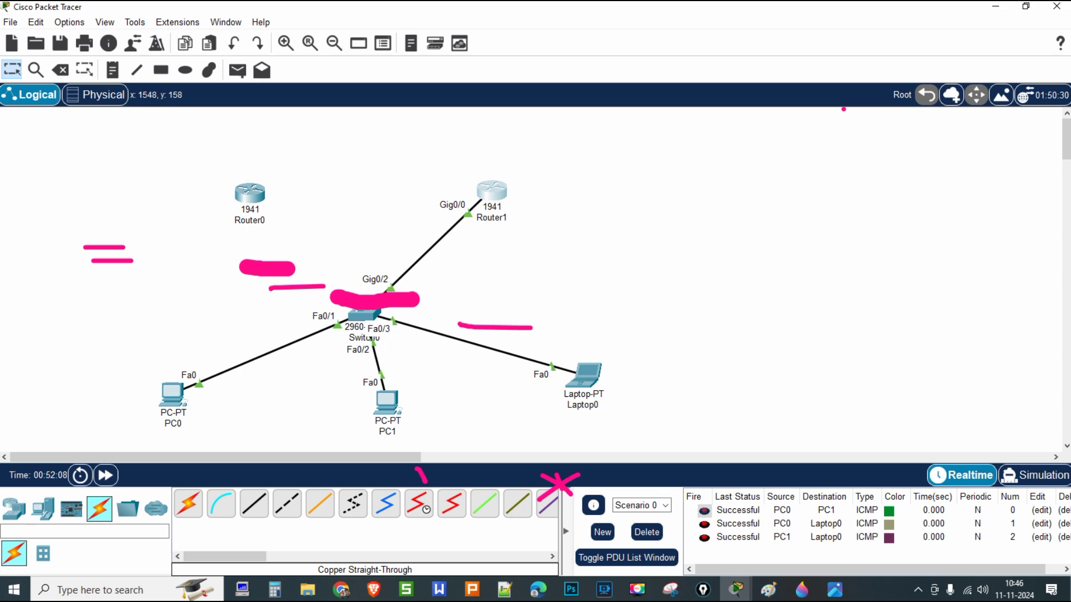
{"action": "key", "text": "Escape"}
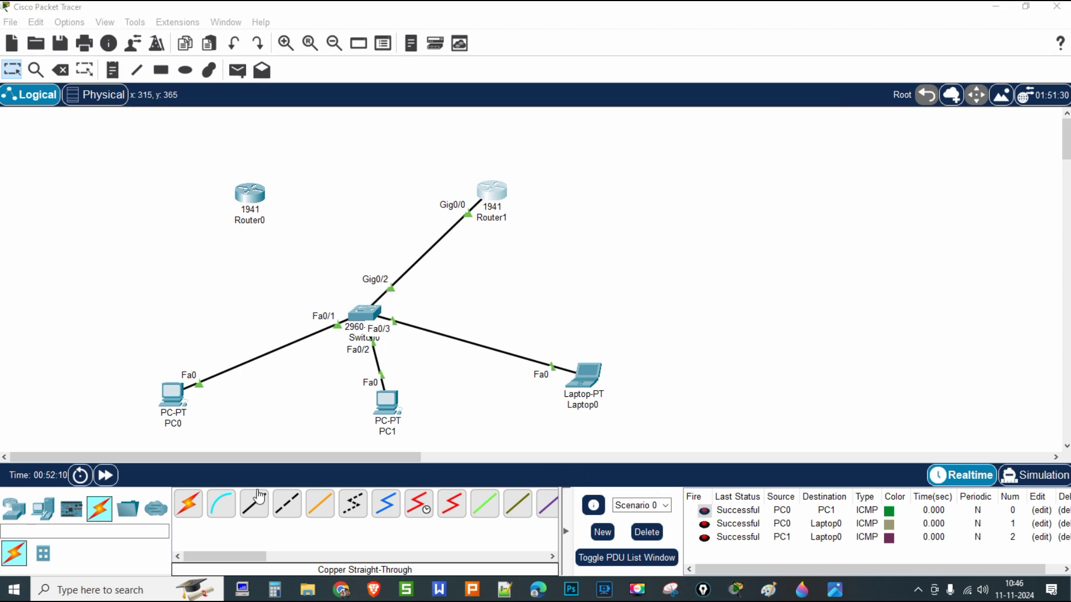
Reconnect Router0's GigabitEthernet0/0 to the switch's GigabitEthernet0/1 with a copper straight-through cable and check Router0's command line for state changes.
{"action": "left_click", "coordinate": [249, 509]}
{"action": "left_click", "coordinate": [254, 201]}
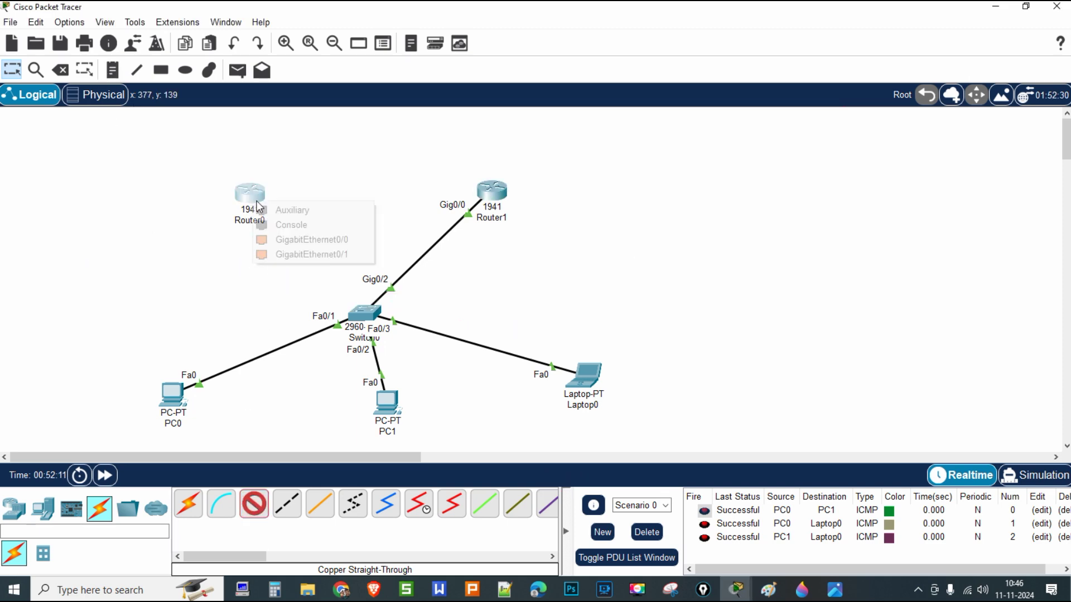
{"action": "left_click", "coordinate": [289, 243]}
{"action": "left_click", "coordinate": [359, 319]}
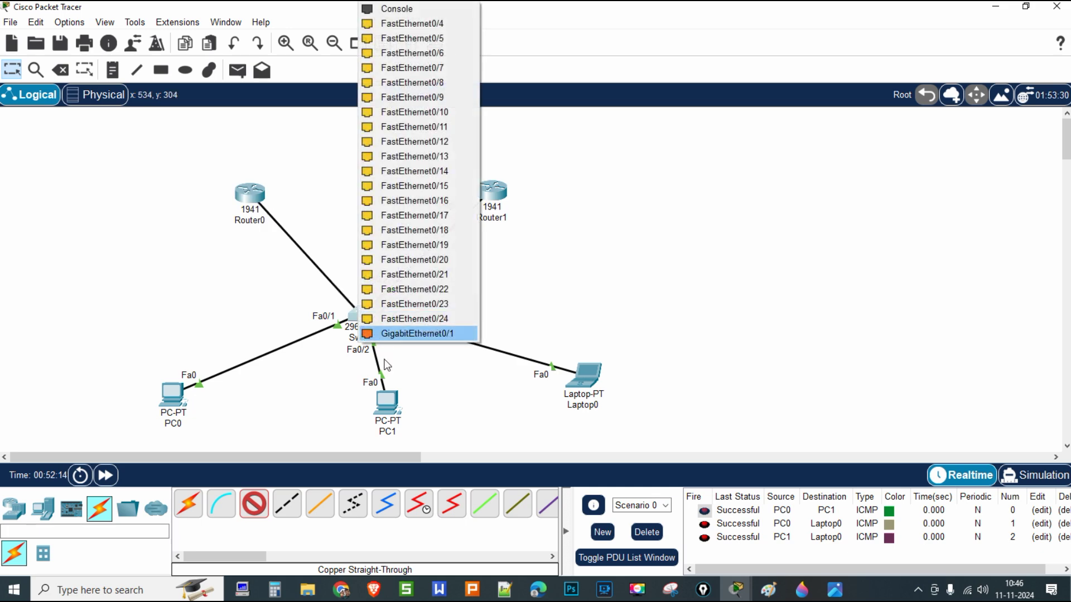
{"action": "left_click", "coordinate": [386, 334]}
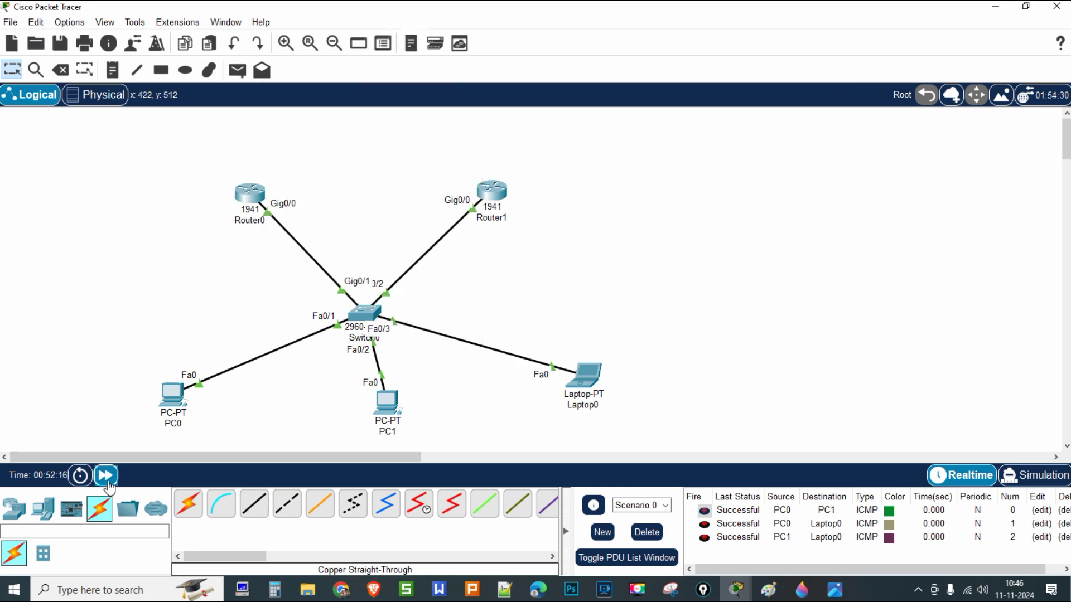
{"action": "left_click", "coordinate": [251, 198]}
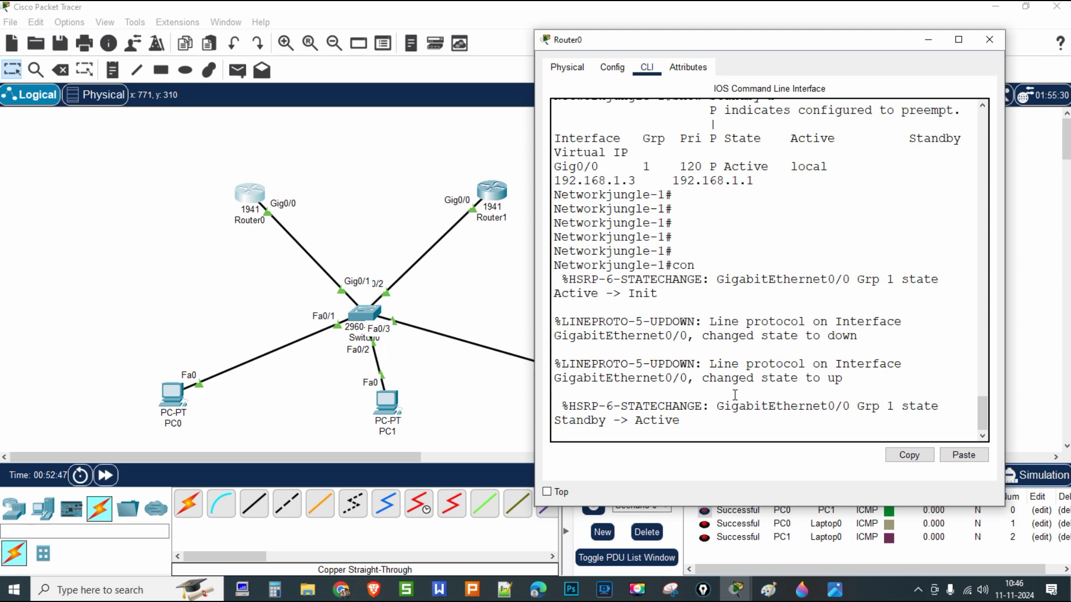
Open Router1's command line and display its detailed HSRP status with show standby.
{"action": "left_click", "coordinate": [495, 183]}
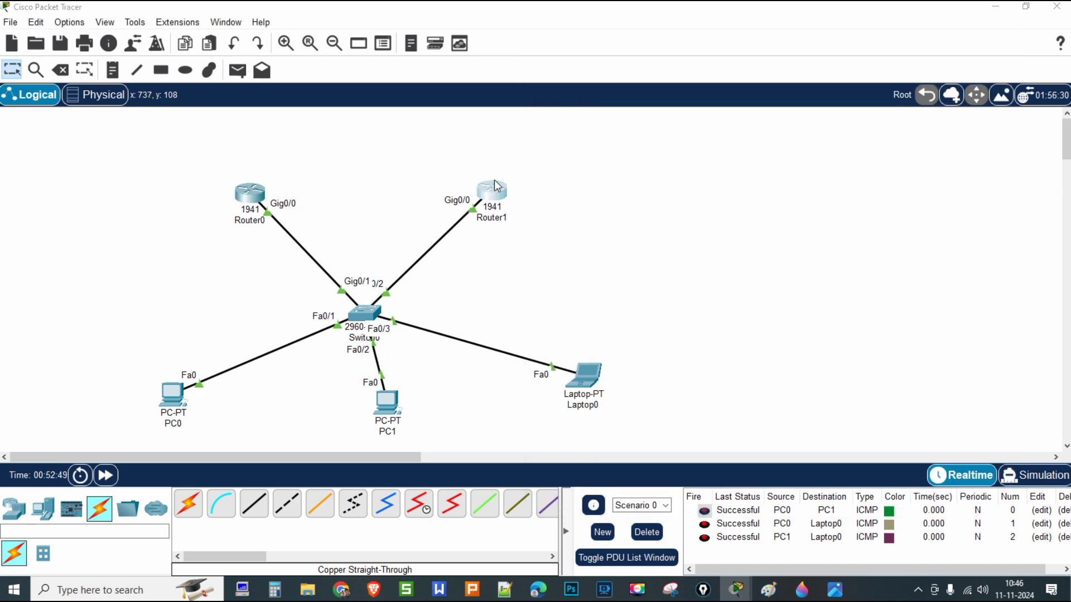
{"action": "scroll", "coordinate": [478, 319], "scroll_direction": "down", "scroll_amount": 6}
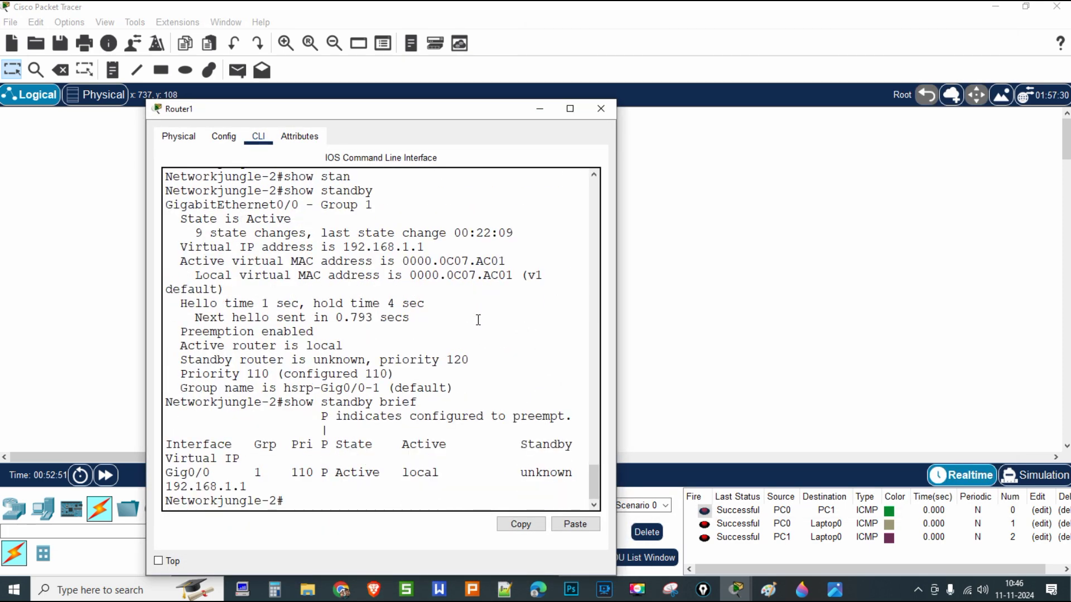
{"action": "key", "text": "Up"}
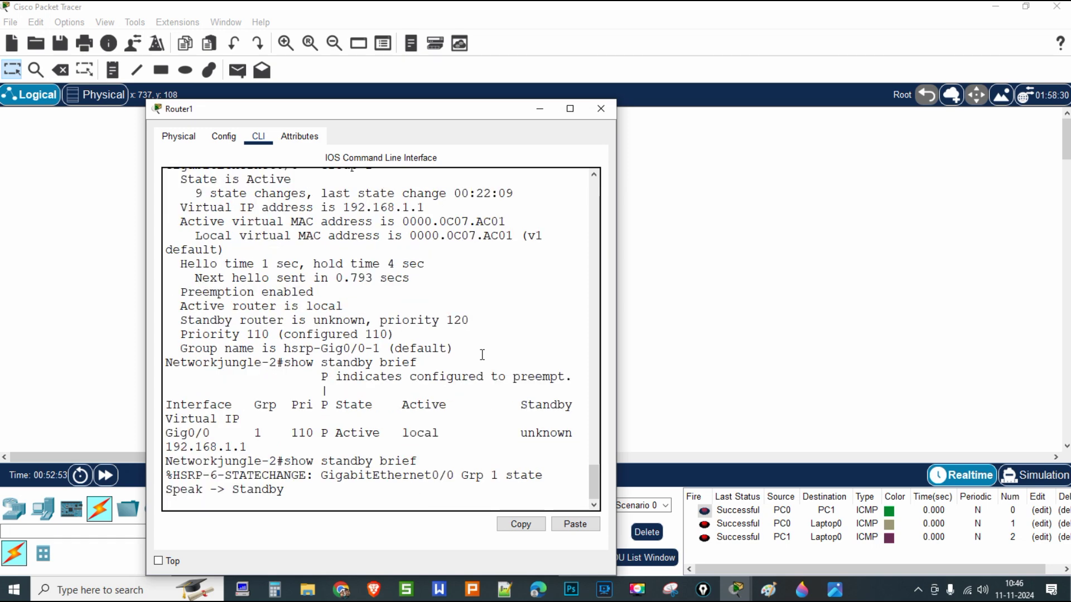
{"action": "key", "text": "BackSpace"}
{"action": "key", "text": "BackSpace"}
{"action": "key", "text": "BackSpace"}
{"action": "key", "text": "BackSpace"}
{"action": "key", "text": "BackSpace"}
{"action": "key", "text": "Return"}
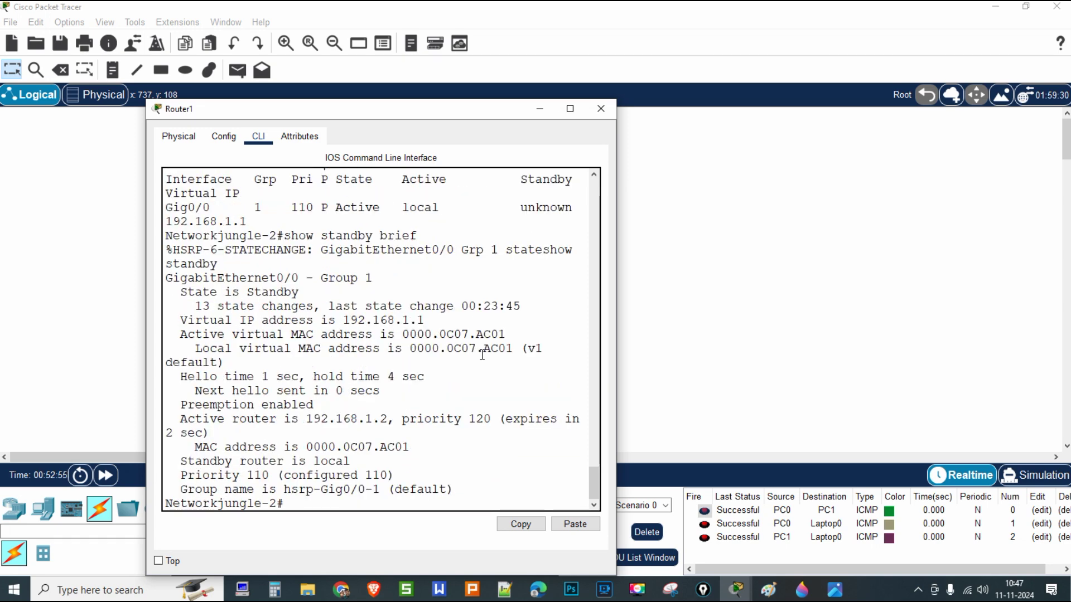
{"action": "key", "text": "Up"}
{"action": "key", "text": "Return"}
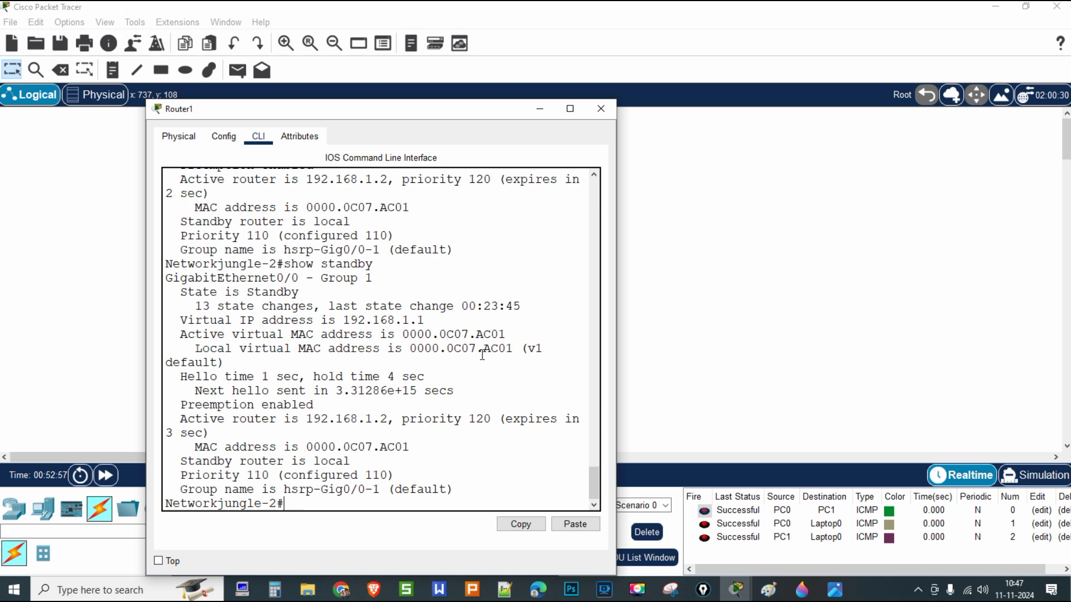
Display Router1's HSRP summary with show standby brief and return to the topology.
{"action": "key", "text": "Up"}
{"action": "type", "text": "brief"}
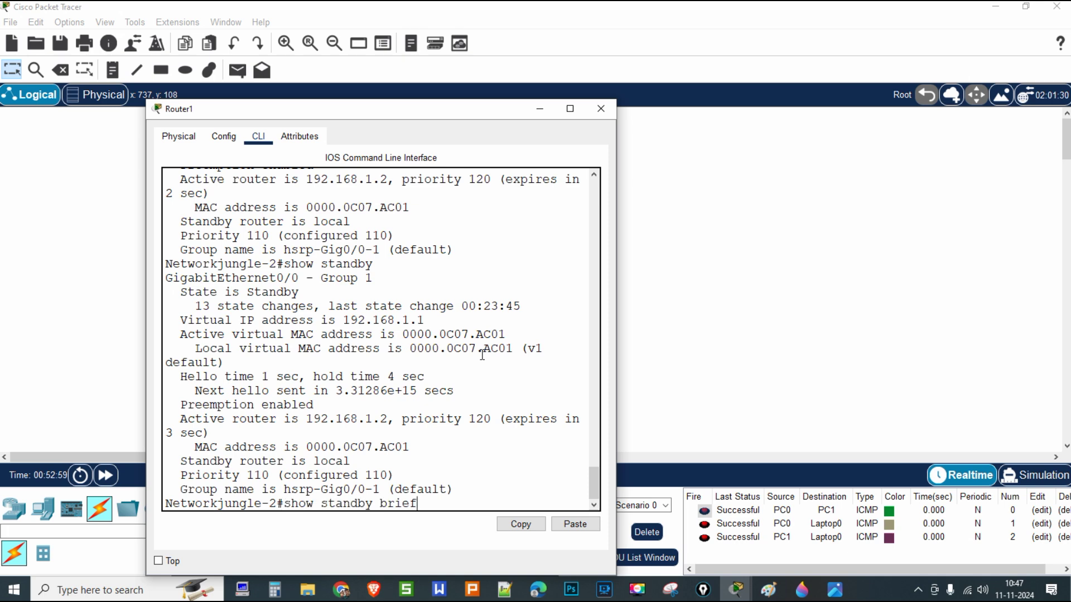
{"action": "key", "text": "Return"}
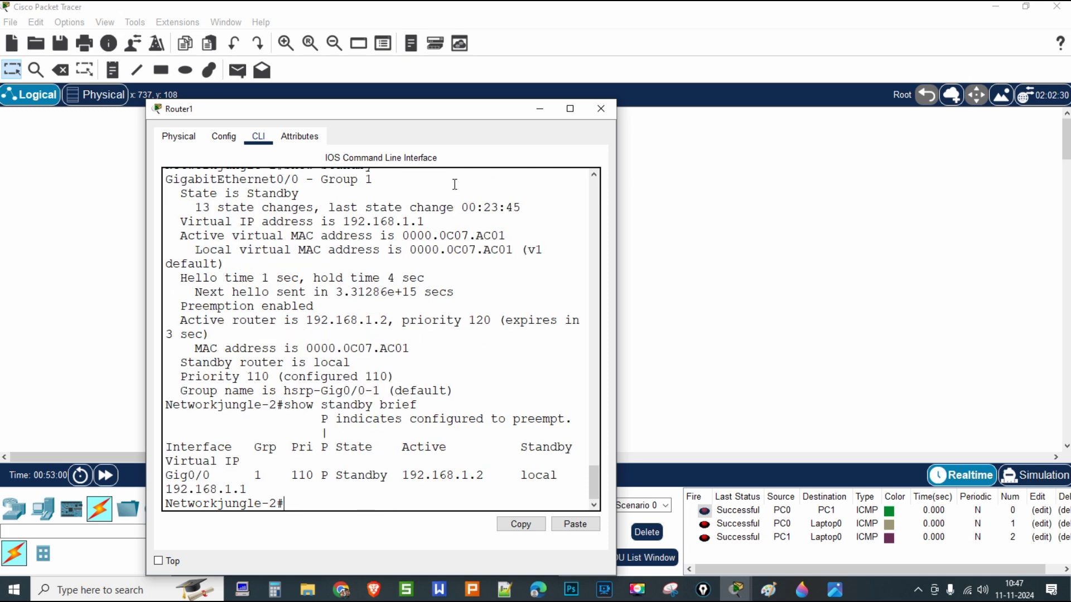
{"action": "left_click", "coordinate": [539, 108]}
On Router0, enter global configuration mode with conf ter and open interface g0/0 for configuration.
{"action": "left_click", "coordinate": [259, 195]}
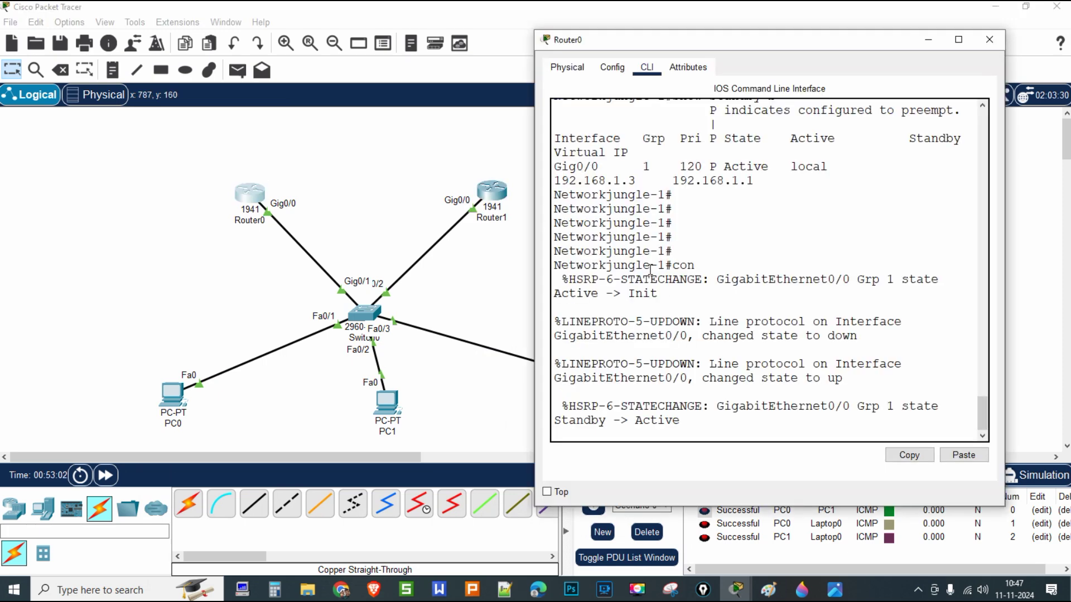
{"action": "key", "text": "Return"}
{"action": "key", "text": "Return"}
{"action": "key", "text": "Return"}
{"action": "key", "text": "Return"}
{"action": "type", "text": "conf ter"}
{"action": "key", "text": "Return"}
{"action": "type", "text": "int"}
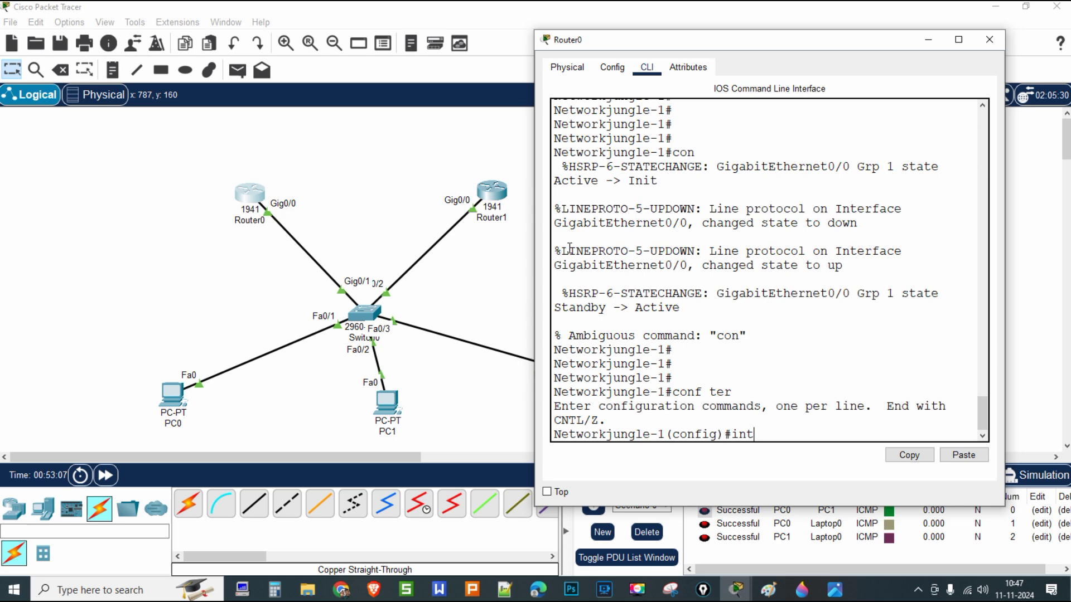
{"action": "type", "text": " g0/0"}
{"action": "key", "text": "Return"}
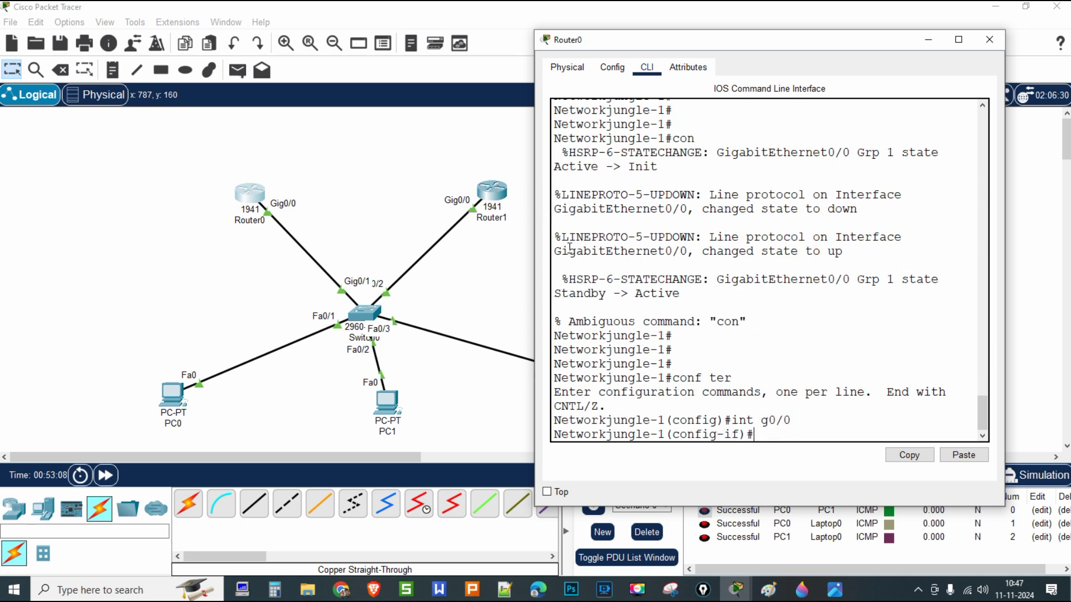
Shut down Router0's g0/0 interface to simulate a failure of the active router.
{"action": "type", "text": "n"}
{"action": "key", "text": "BackSpace"}
{"action": "type", "text": "s"}
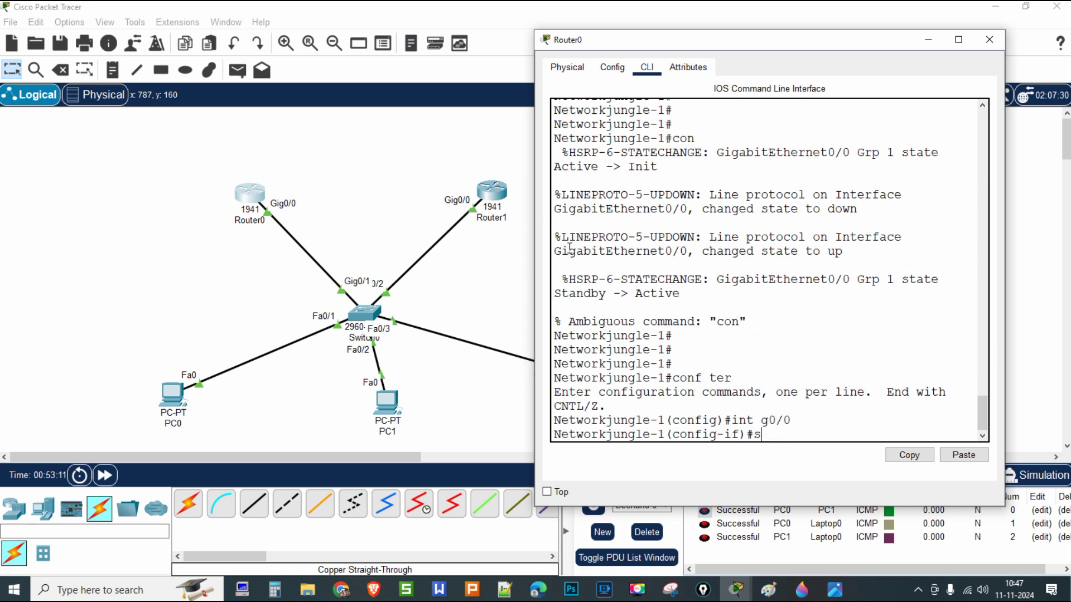
{"action": "type", "text": "hutdown"}
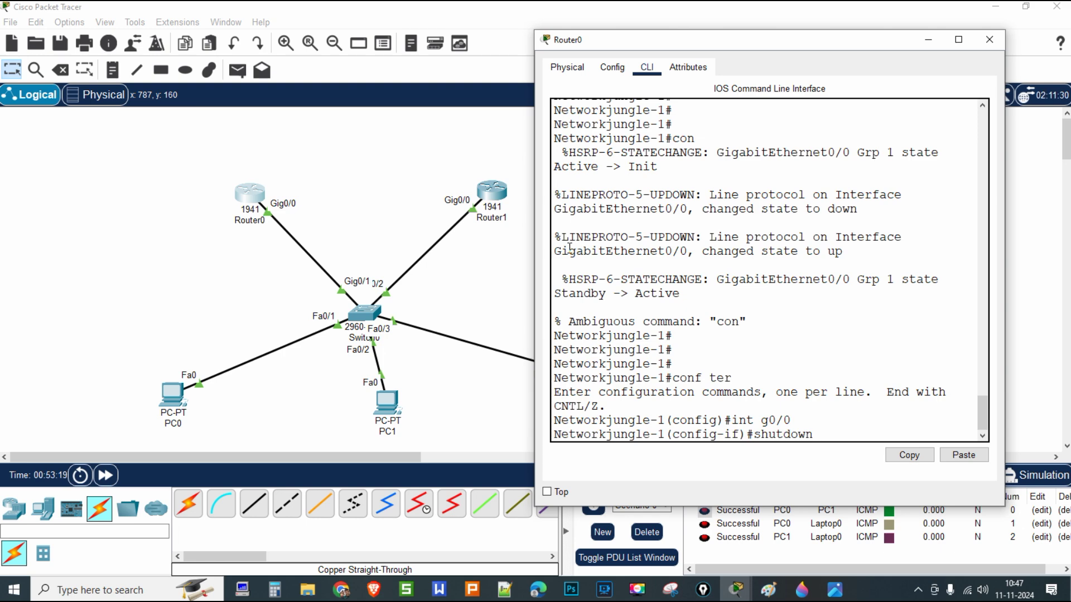
{"action": "key", "text": "Return"}
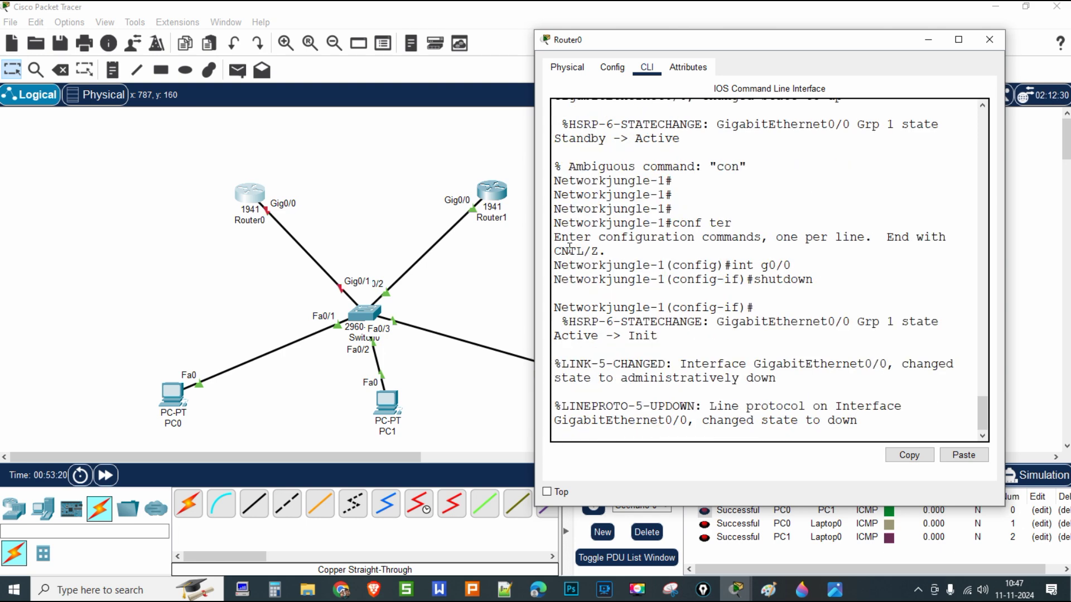
Open Router1's command line to check its HSRP role after Router0's interface shutdown.
{"action": "left_click", "coordinate": [491, 191]}
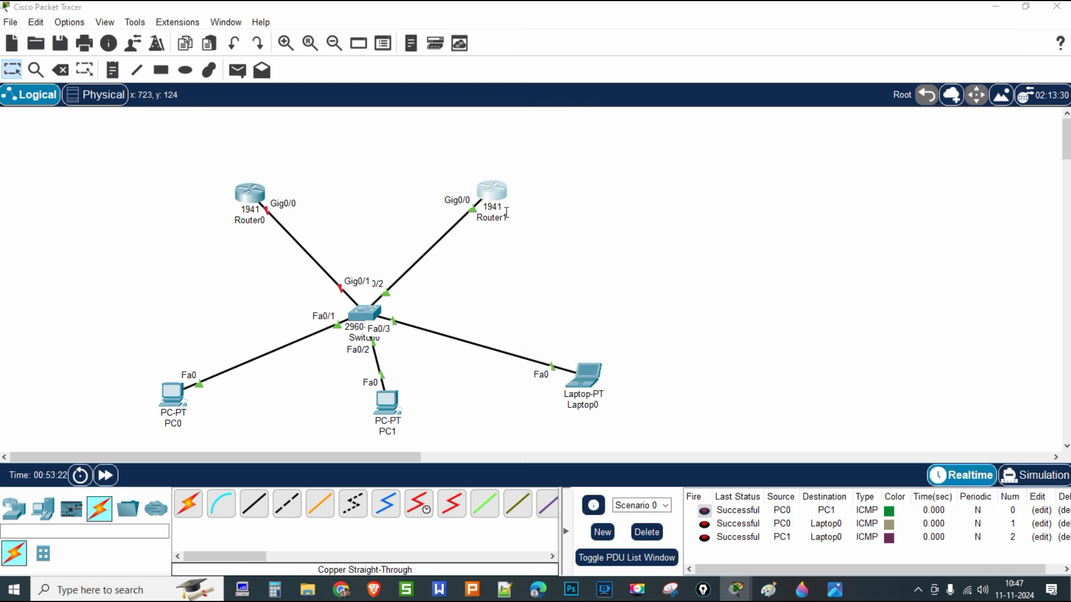